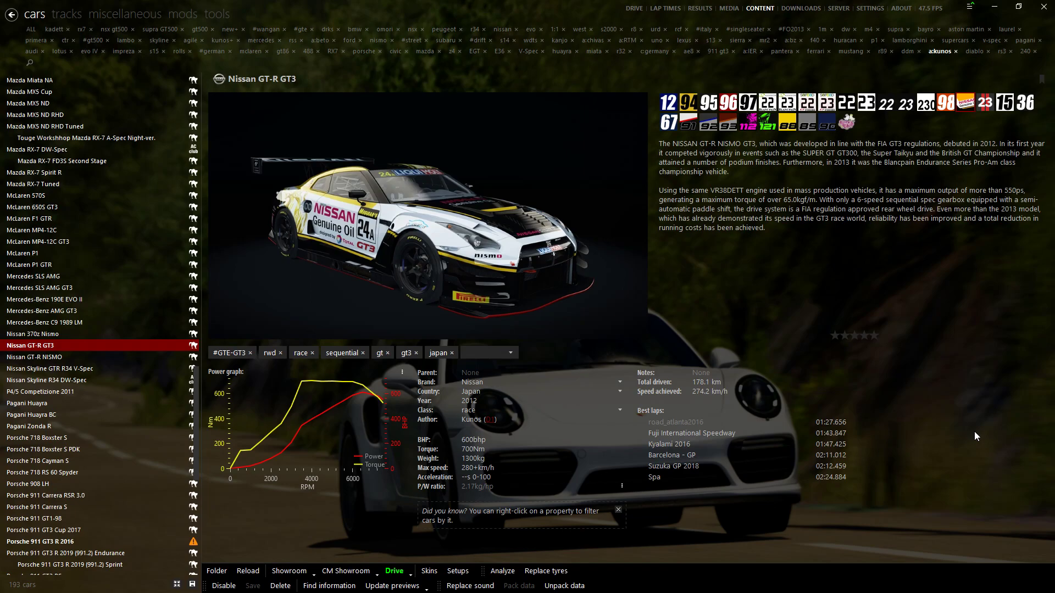
Step: Load the GT-R GT3 in the Empty (Fast) showroom scene and orbit to a front view
left_click(378, 574)
mouse_move(350, 489)
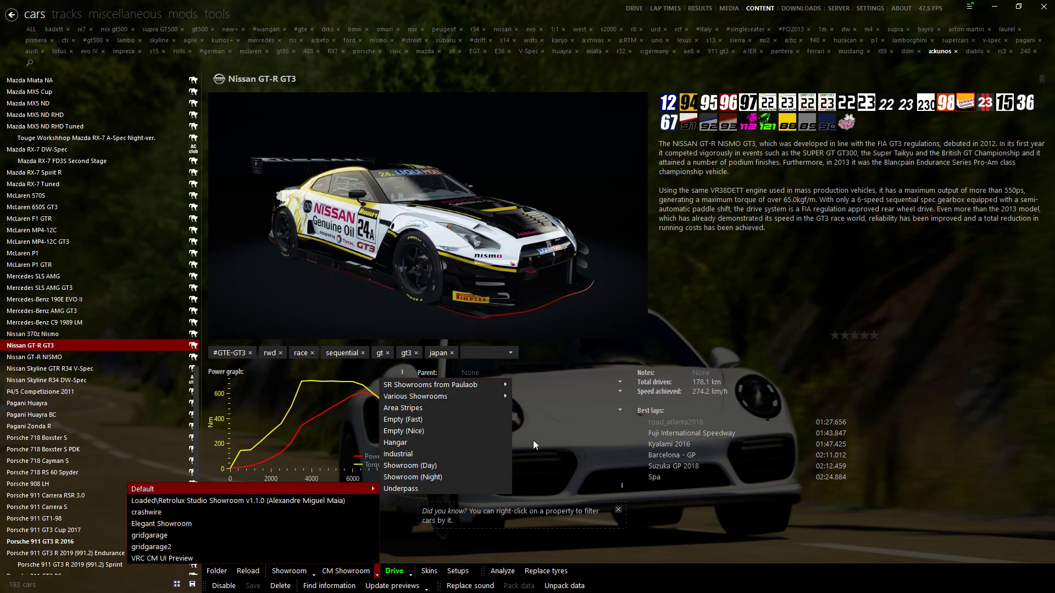
left_click(421, 431)
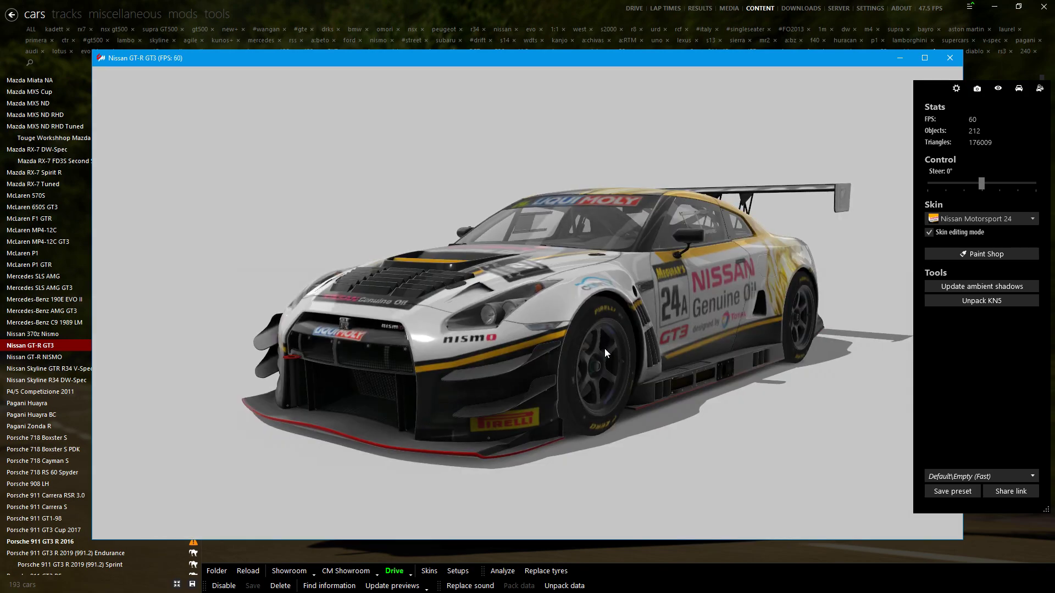
left_click_drag(605, 349, 668, 344)
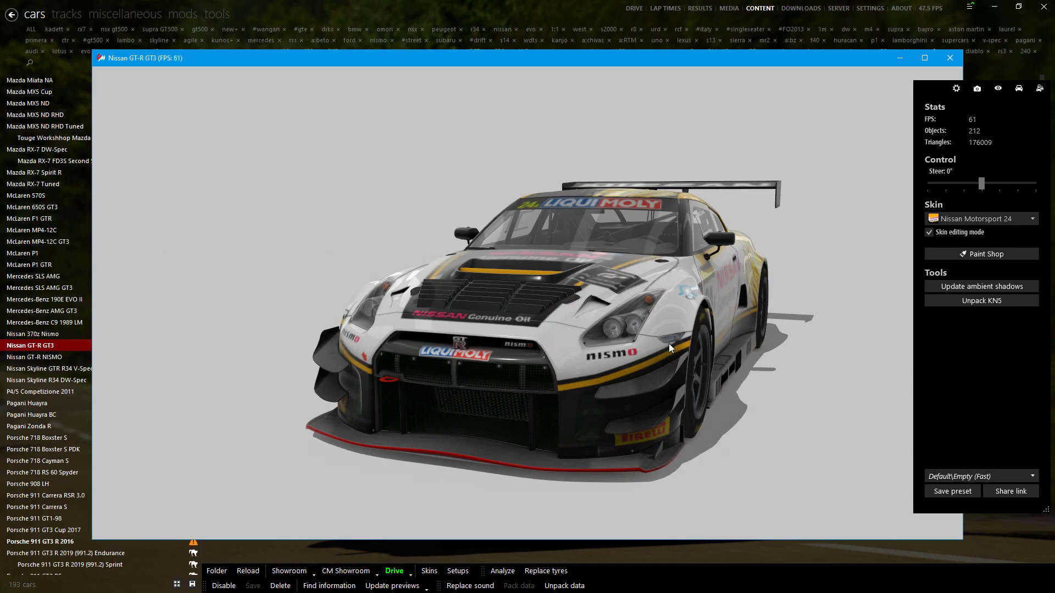
Step: Select the car's painted body to list its EXT_Carpaint material and Skin_00.dds texture
left_click(674, 314)
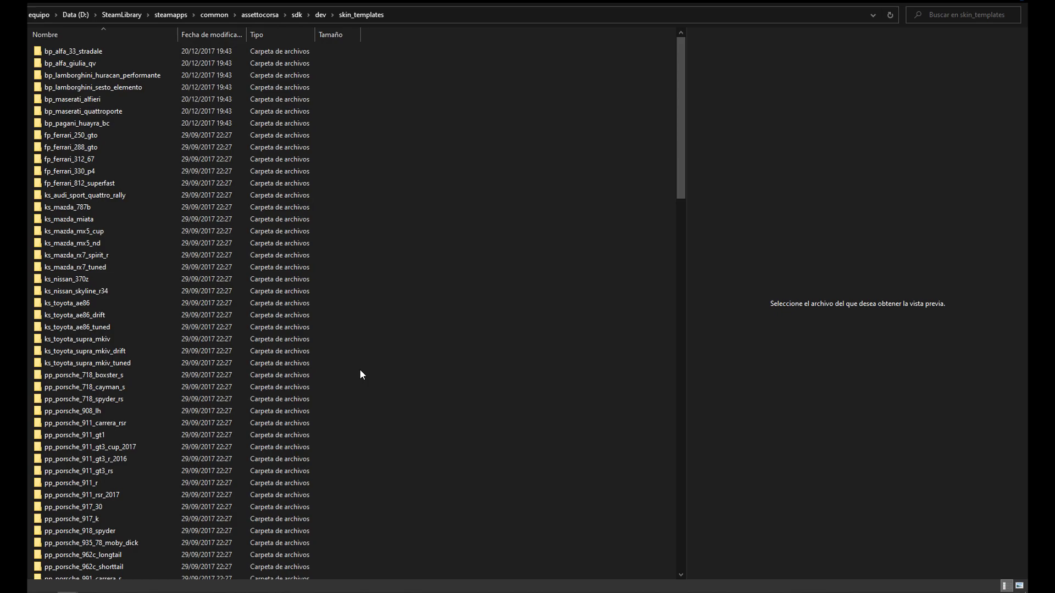
Step: Browse skin_templates into the template nissan gtr gt3 folder and select Skin_00.psd
scroll(361, 375, "down", 15)
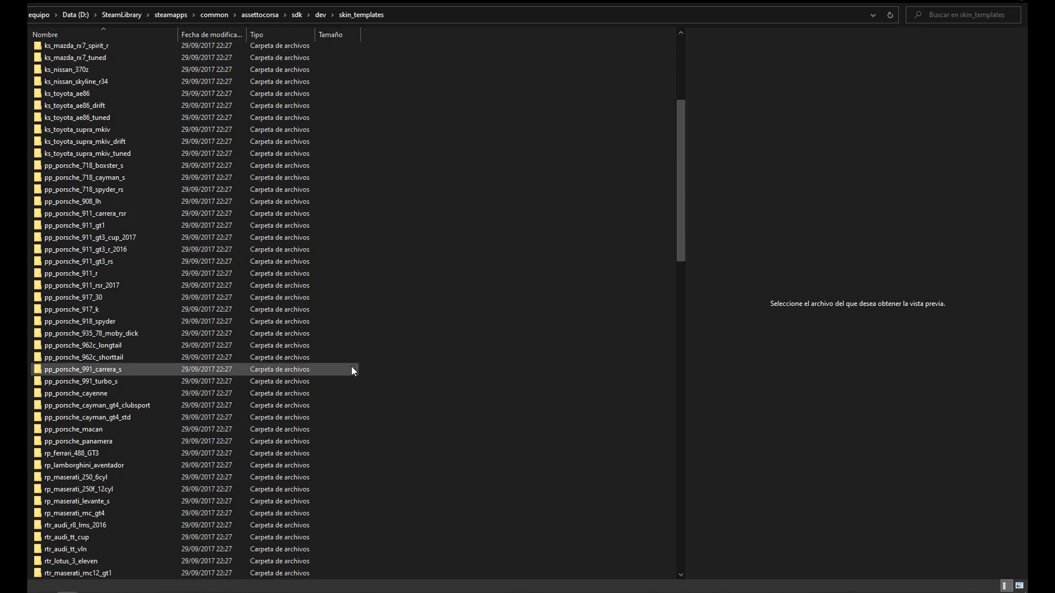
scroll(190, 440, "down", 20)
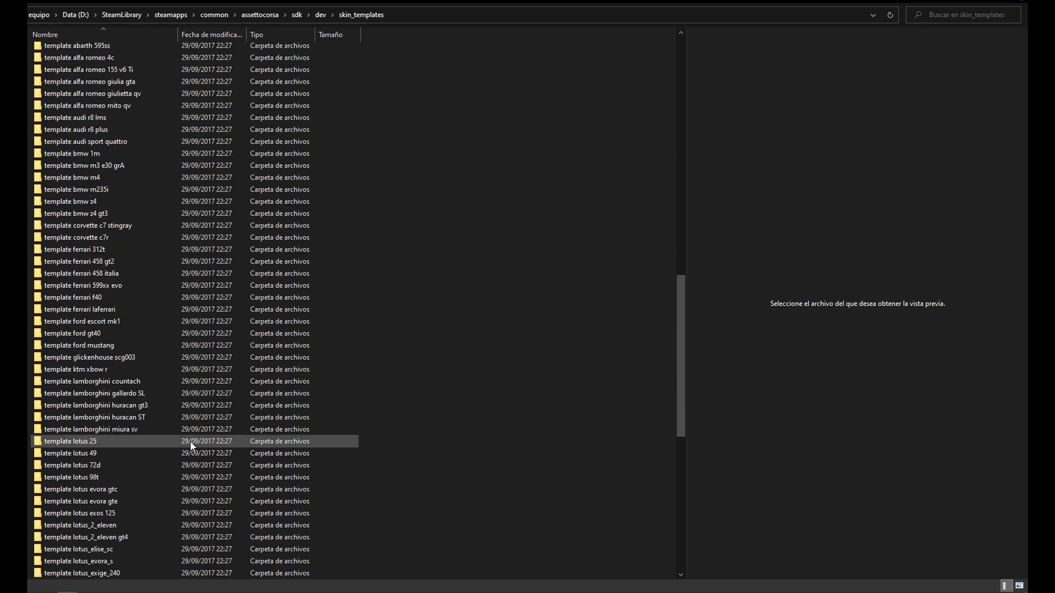
scroll(134, 446, "up", 20)
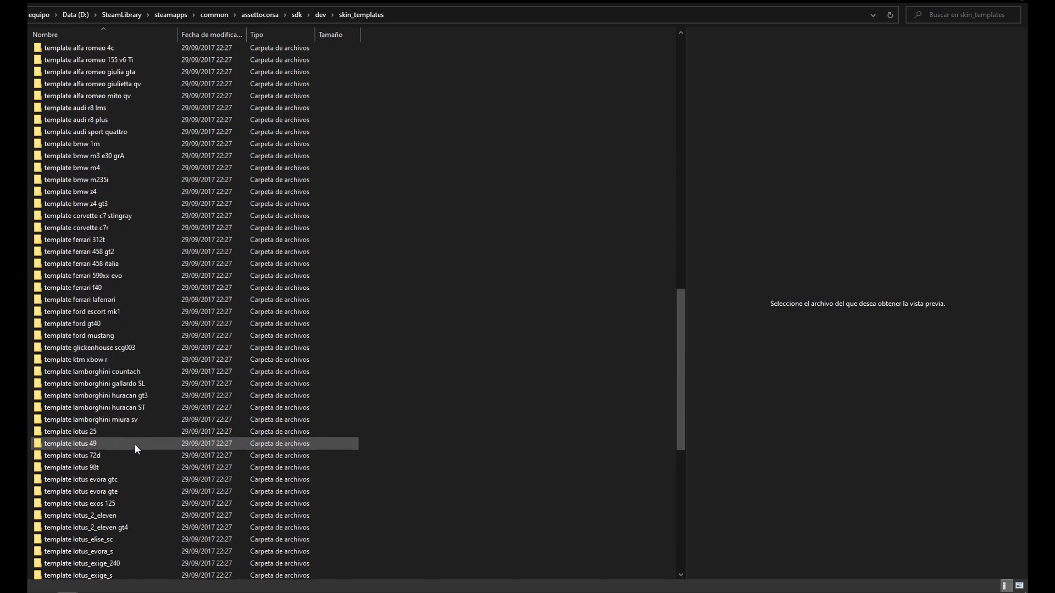
scroll(121, 364, "up", 3)
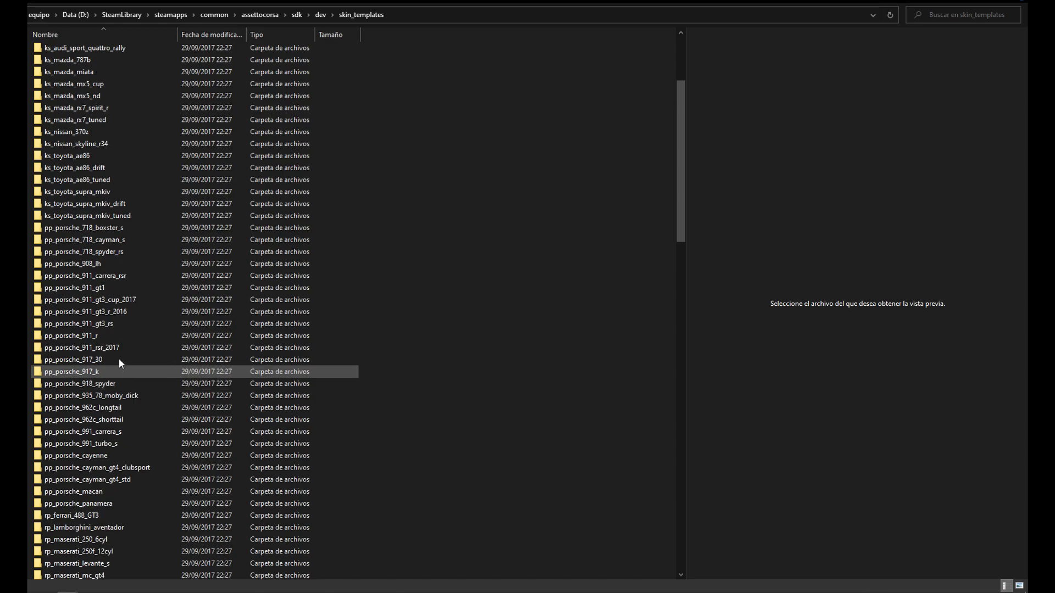
scroll(123, 320, "down", 20)
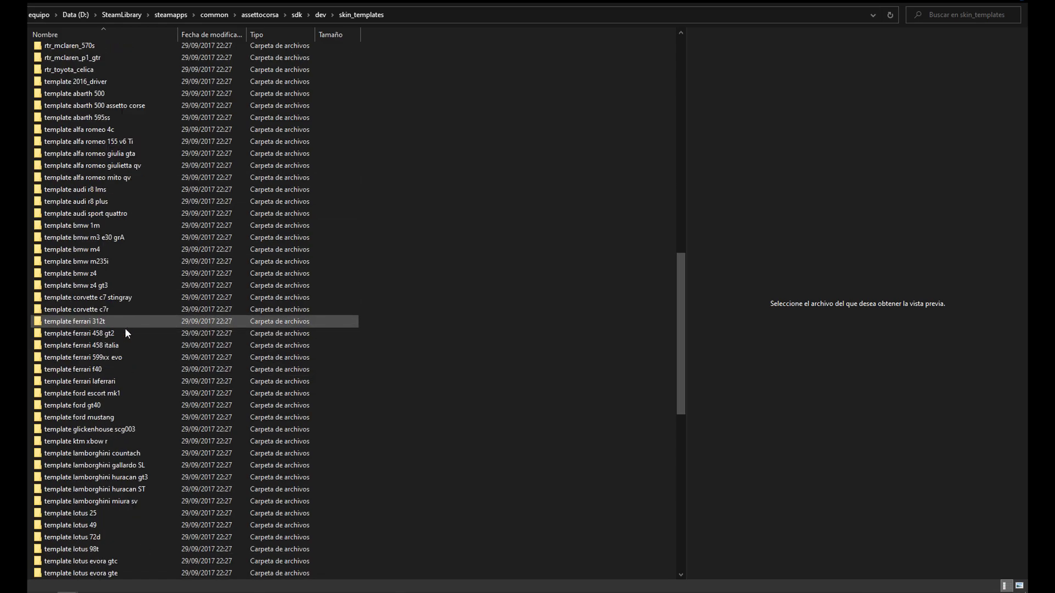
scroll(127, 350, "down", 1)
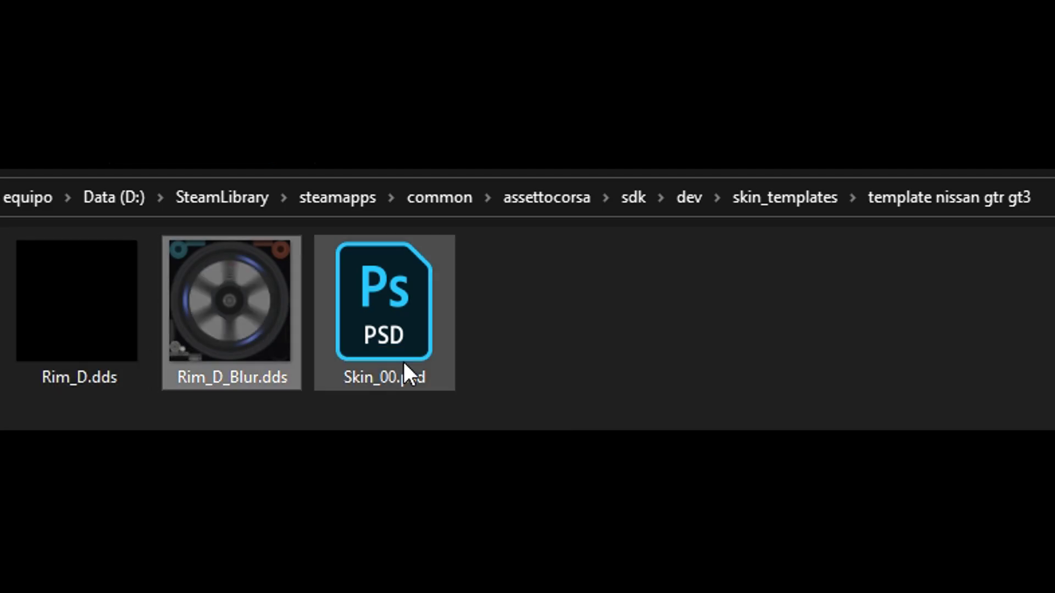
left_click(403, 361)
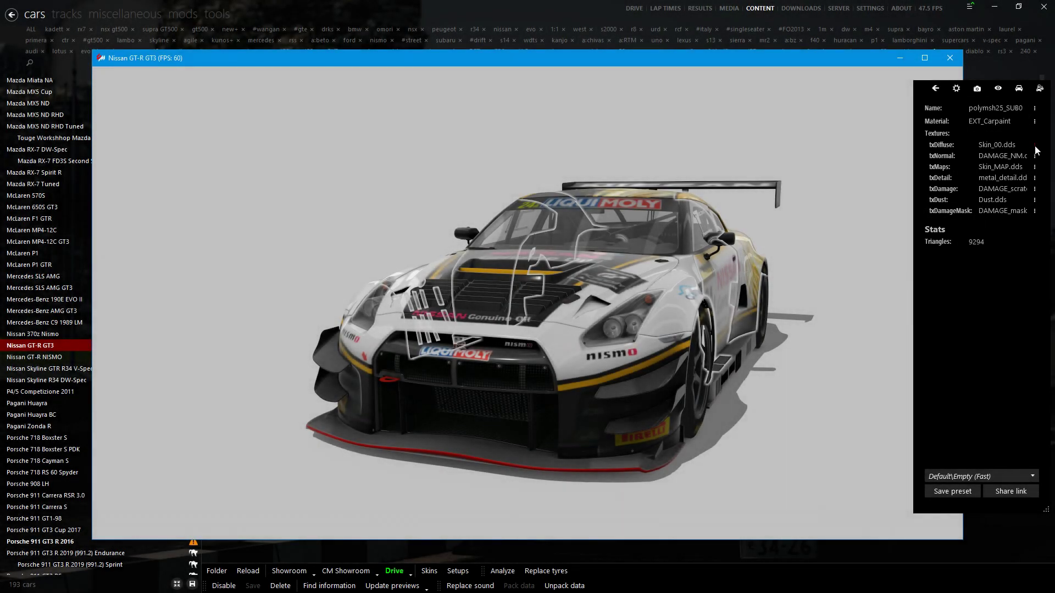
Step: Open the Car texture details for the 2048×2048 Skin_00.dds diffuse texture
left_click(1035, 147)
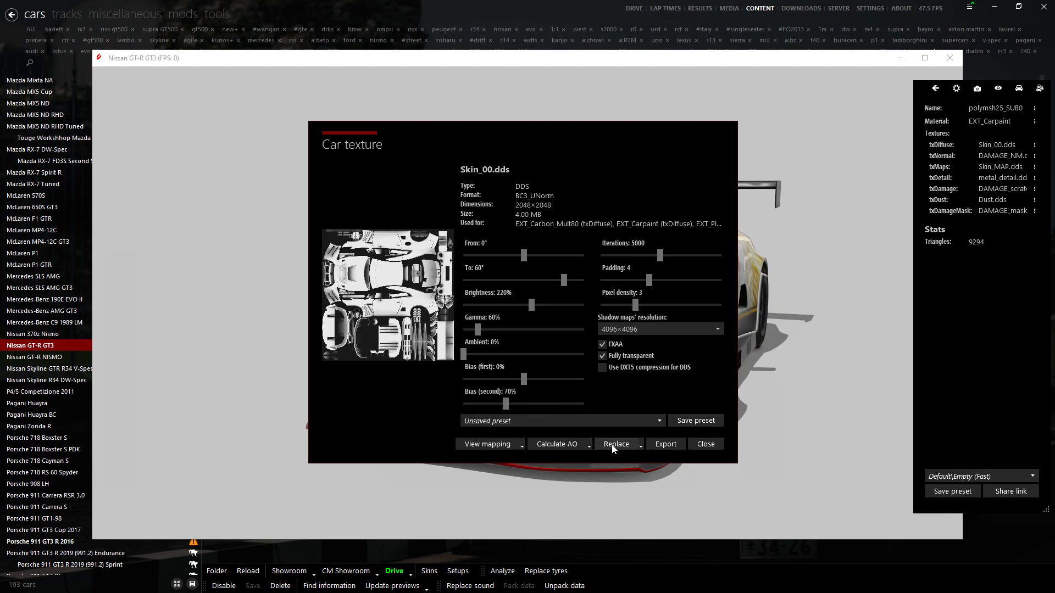
Step: Show the AO options and calculate a custom 4096x4096 ambient-occlusion map for Skin_00.dds
left_click(589, 446)
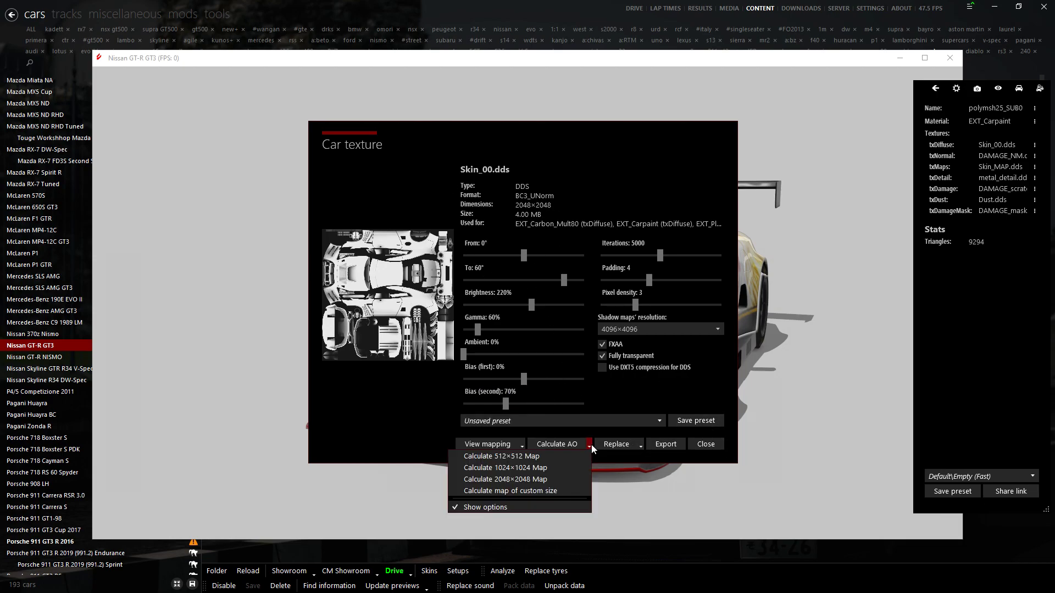
left_click(485, 507)
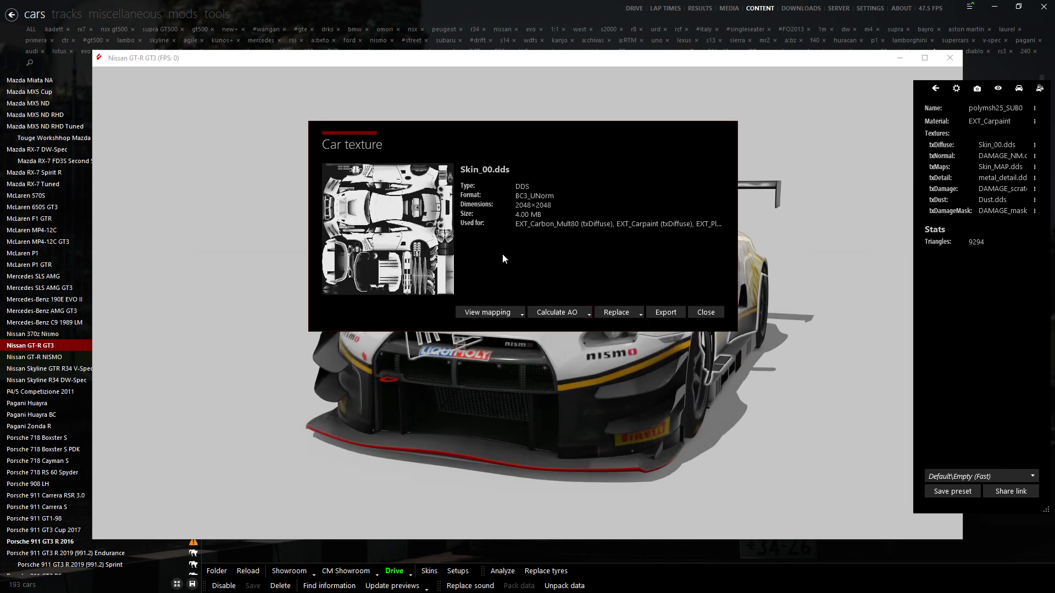
left_click(588, 312)
left_click(471, 379)
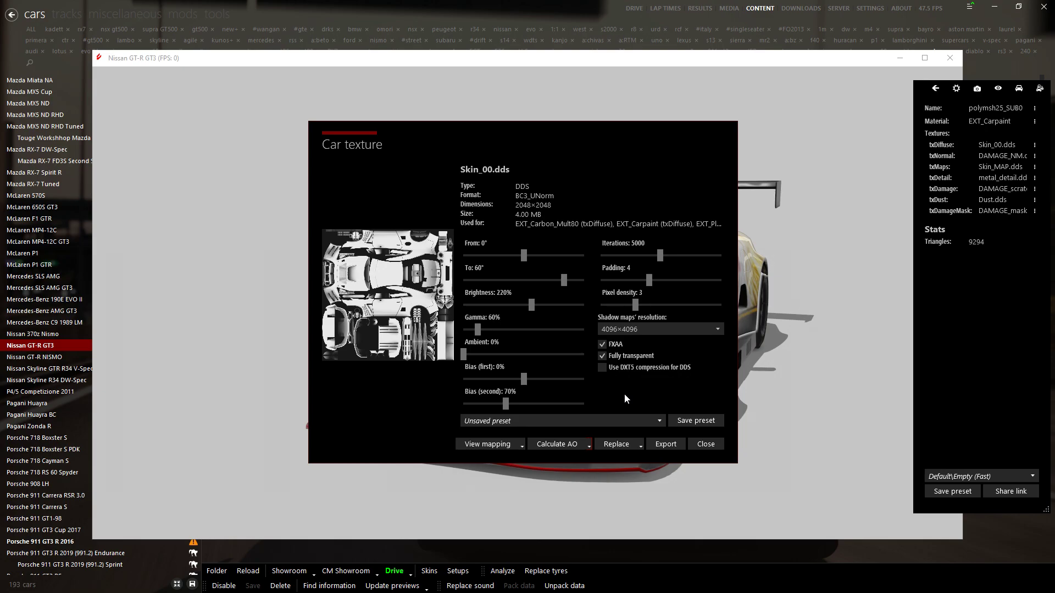
left_click(588, 442)
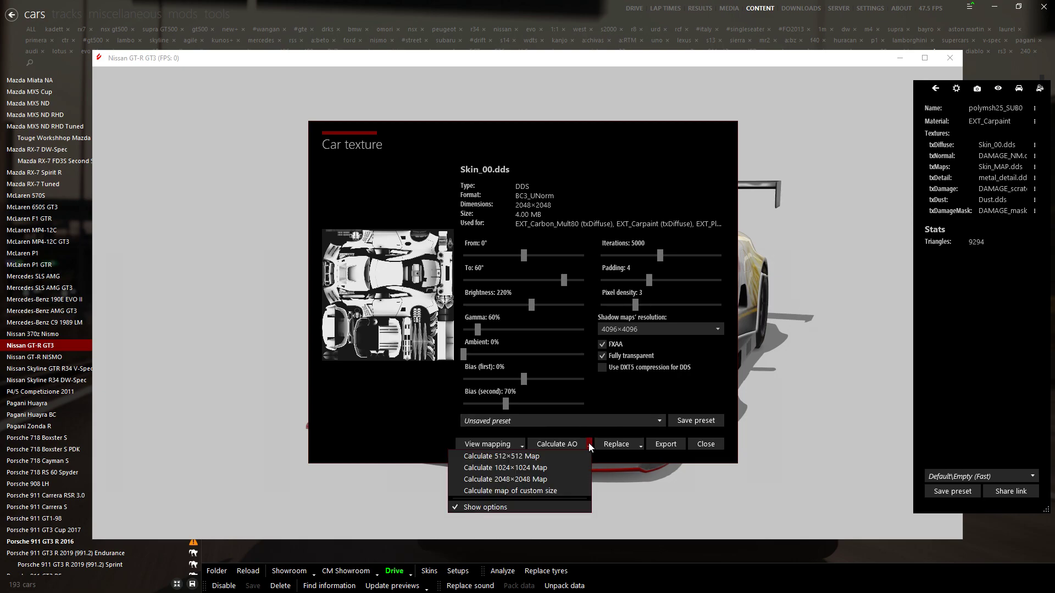
left_click(521, 490)
left_click(632, 333)
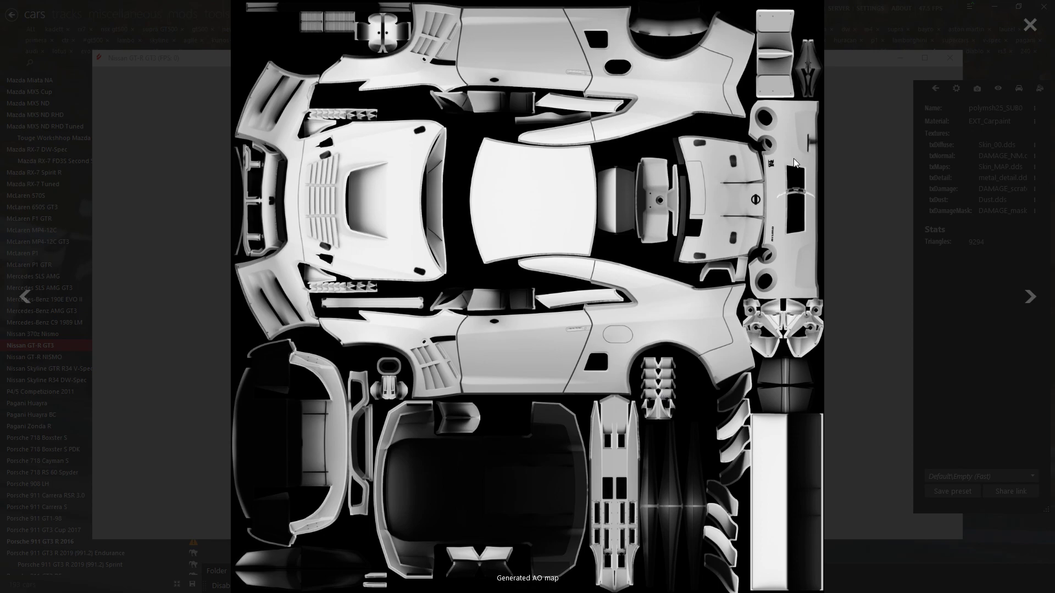
Step: Compare the generated AO map with the original Skin_00 texture, then return to the AO map
left_click(1019, 322)
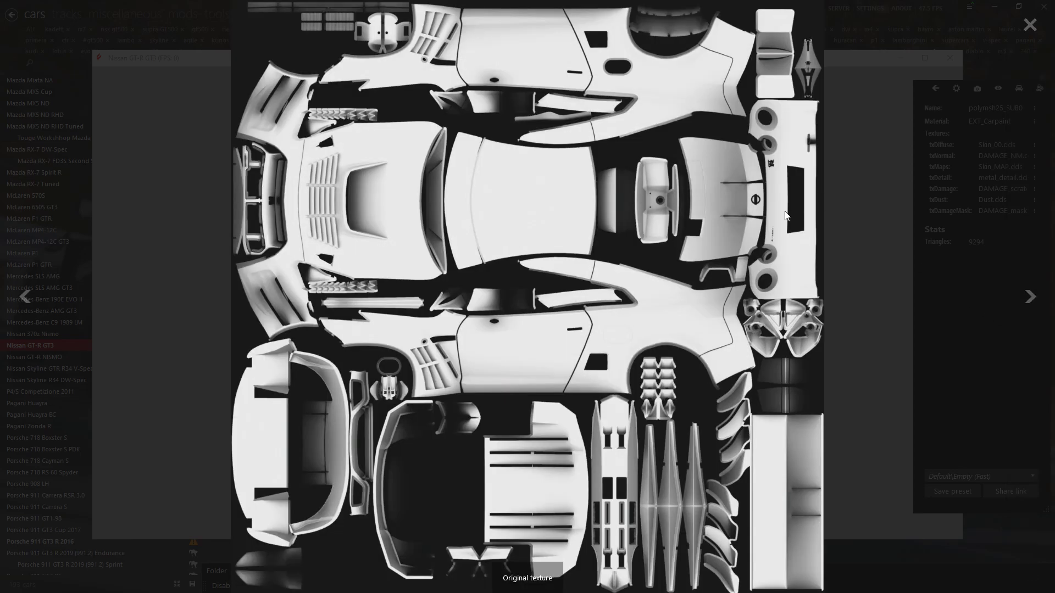
left_click(33, 297)
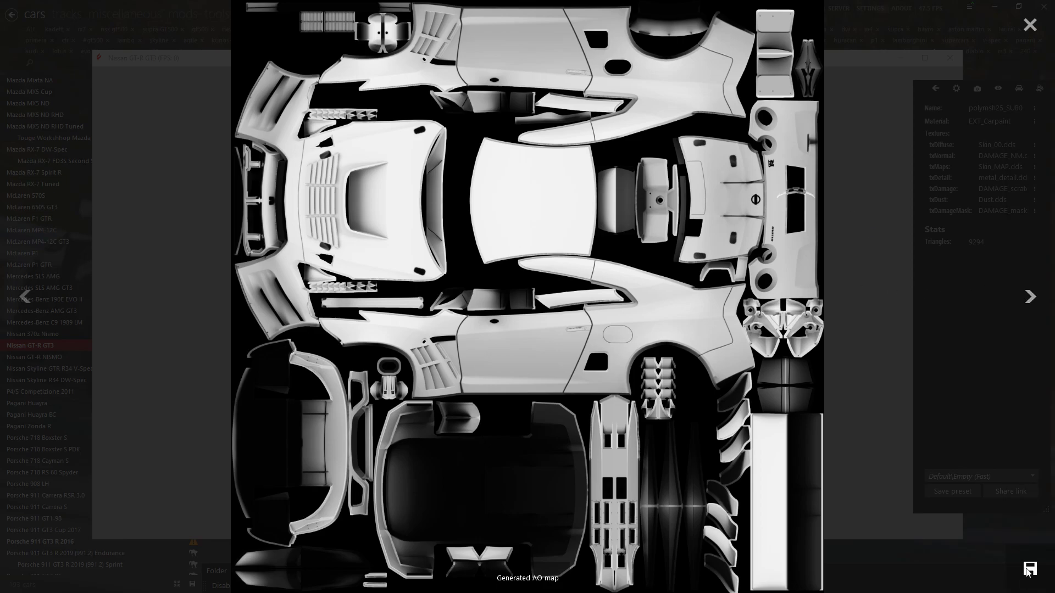
Step: Start saving the AO map and go into the GT-R GT3's skins folder
left_click(1031, 569)
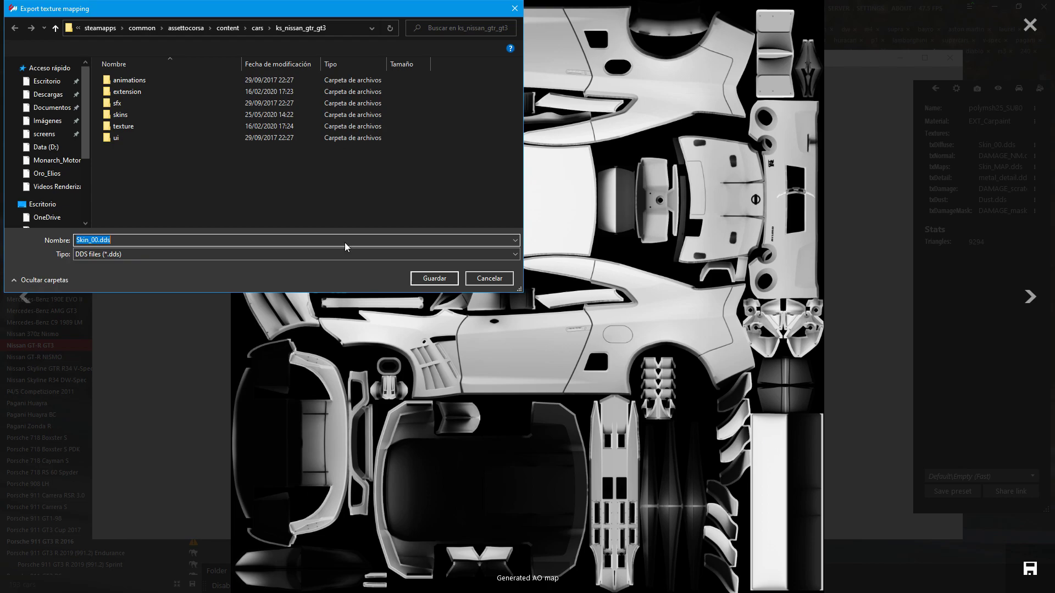
left_click(130, 116)
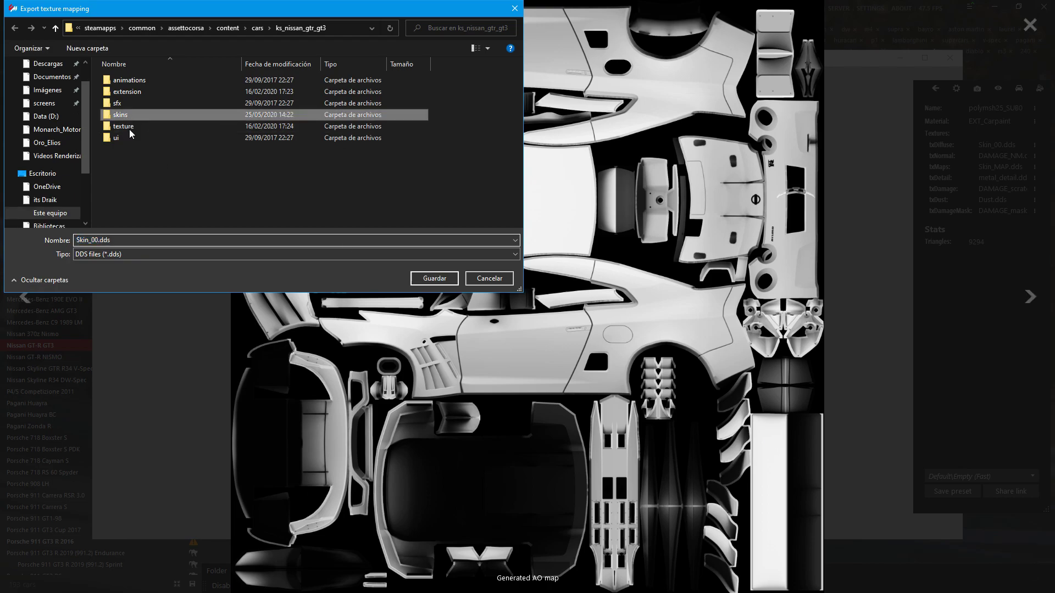
key("Return")
scroll(486, 202, "down", 5)
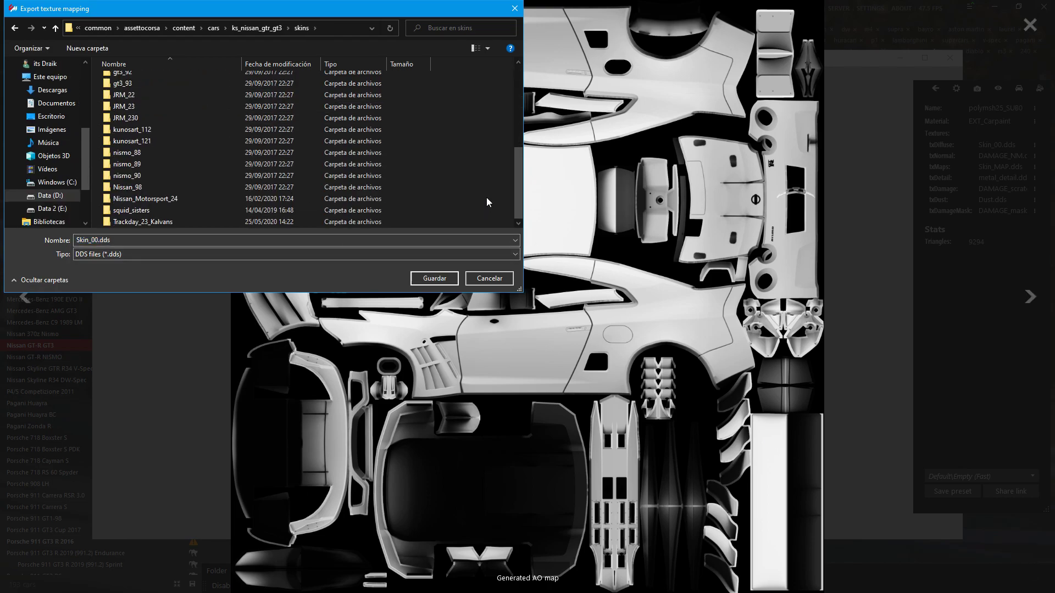
Step: Create a SkinVideo folder there and save the map inside it as Skin_00.dds
right_click(488, 201)
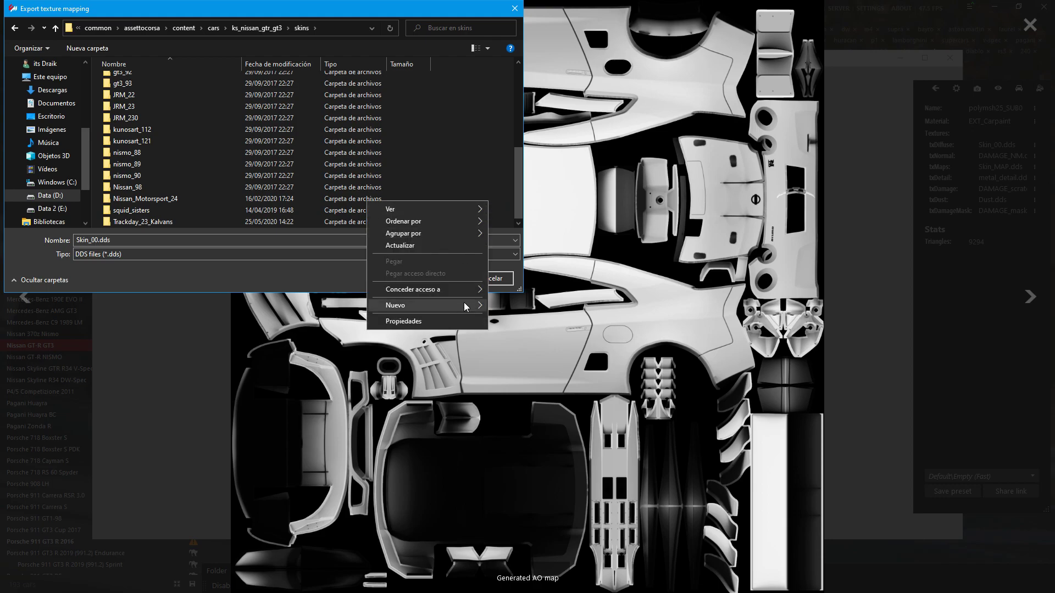
mouse_move(464, 309)
left_click(505, 307)
type("SkinVideo")
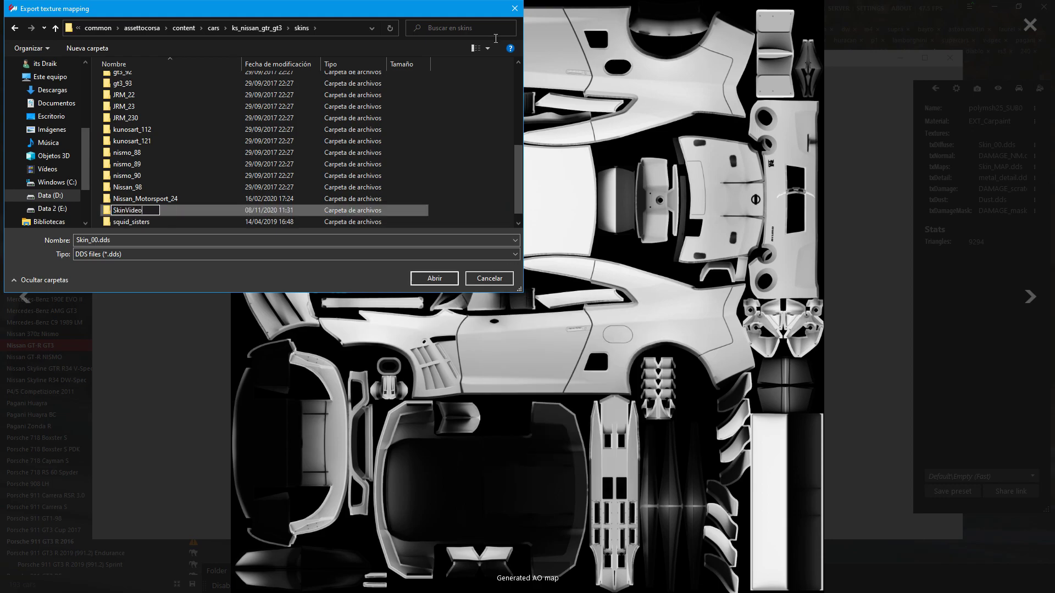
key("Return")
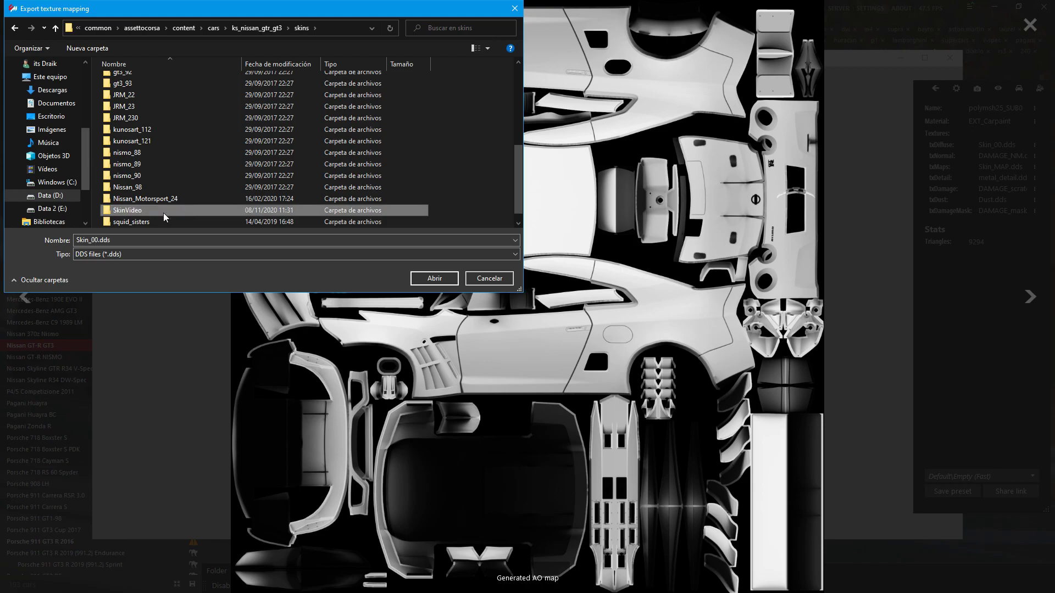
key("Return")
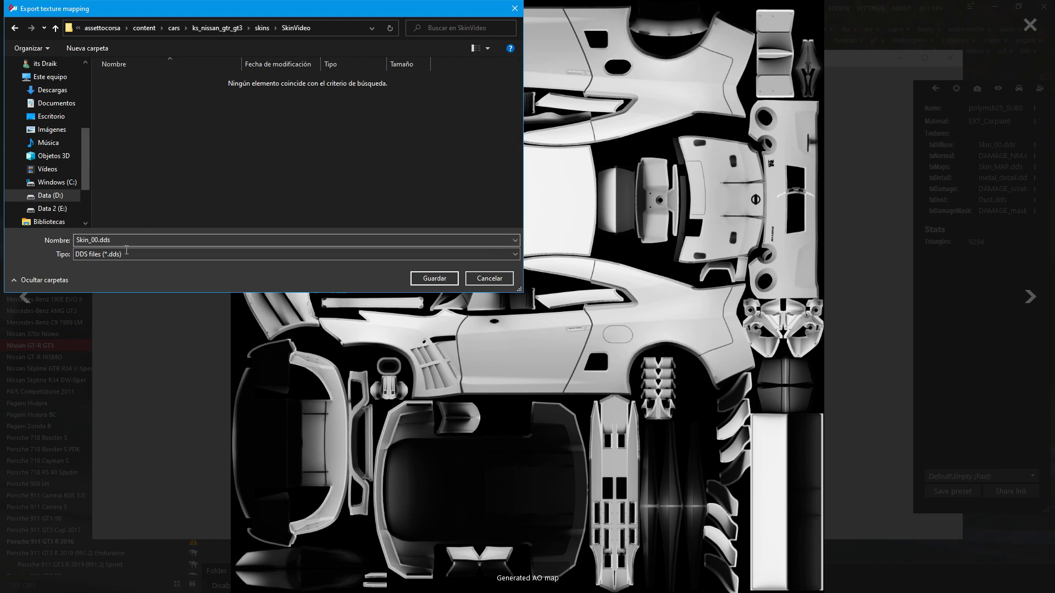
left_click(431, 278)
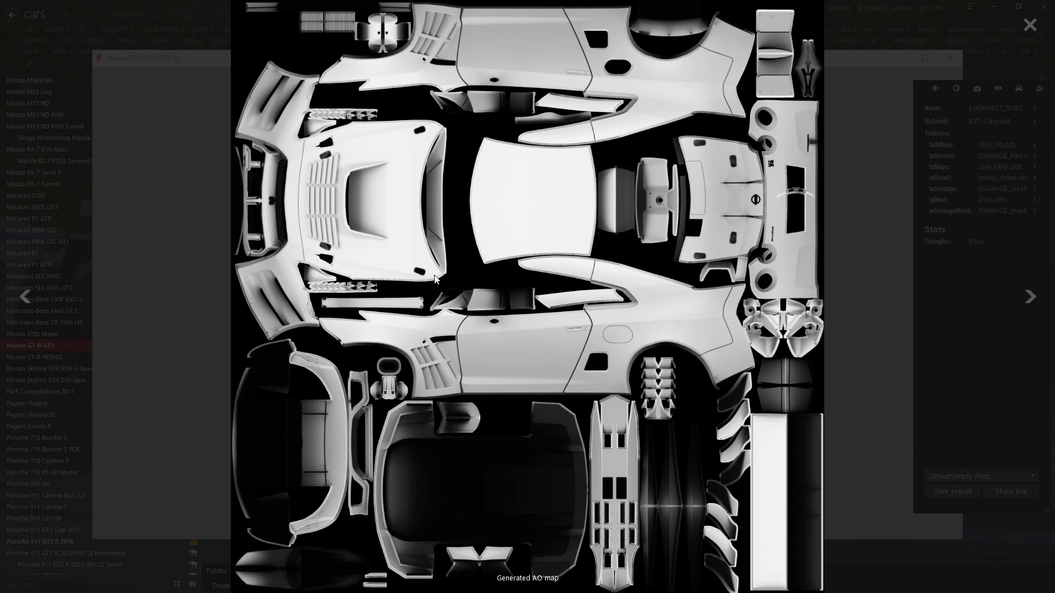
Step: Close the AO map viewer and texture details, returning to the car overview in the showroom
left_click(1033, 33)
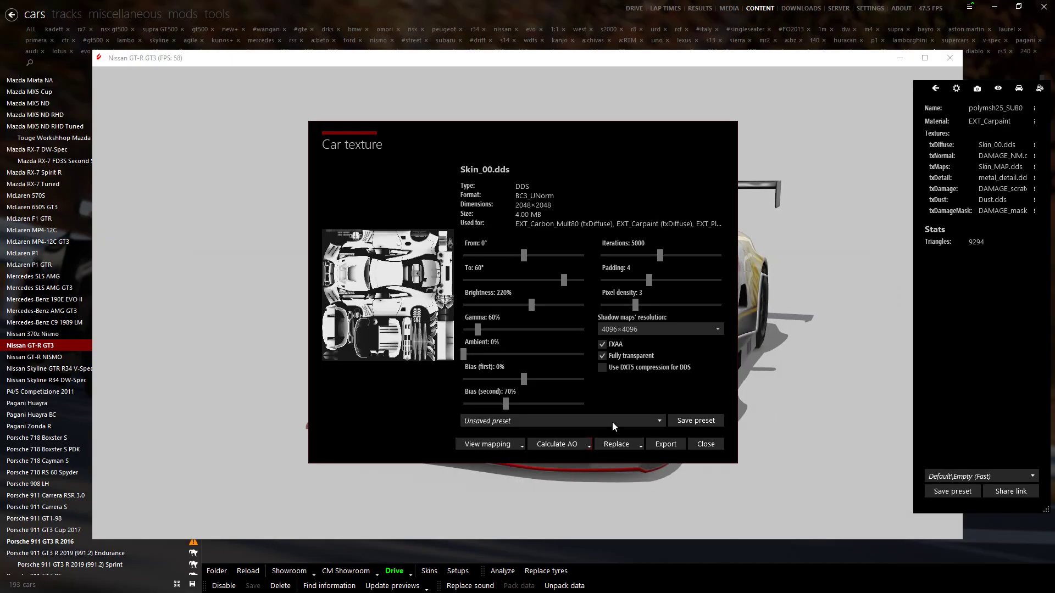
left_click(700, 448)
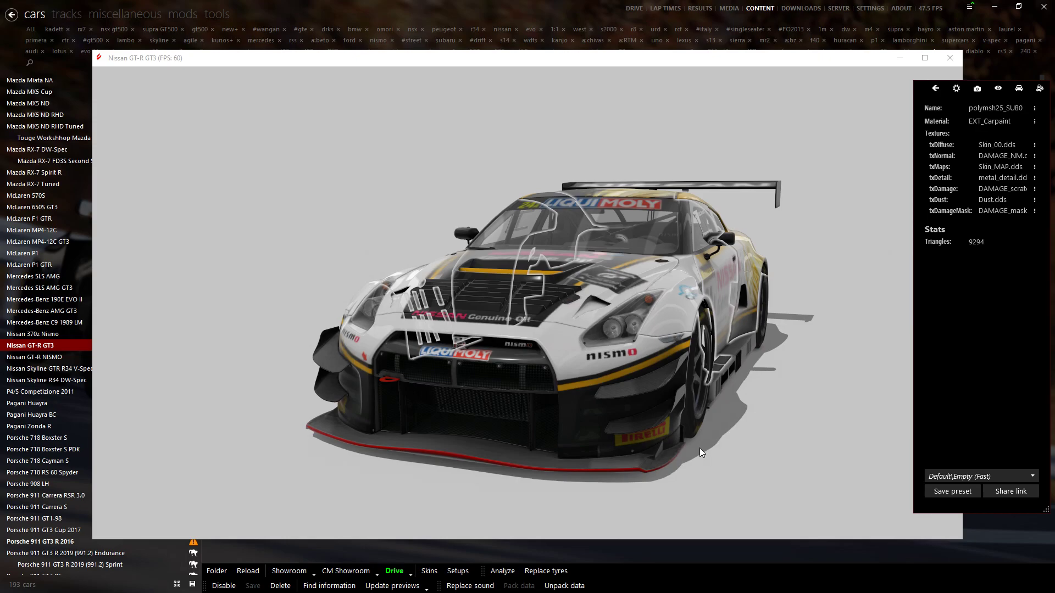
left_click(781, 443)
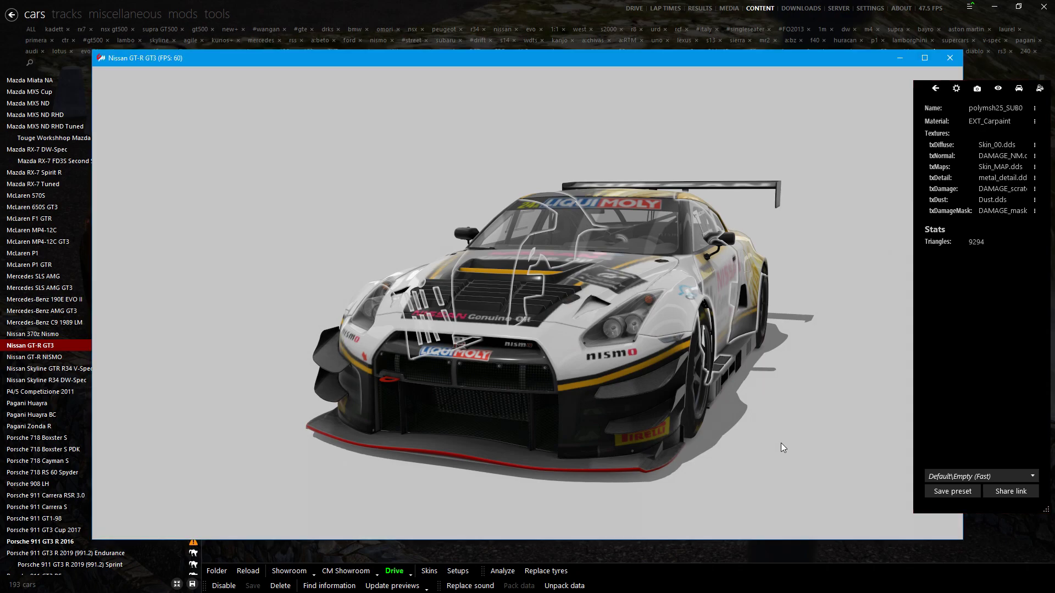
left_click_drag(708, 364, 651, 369)
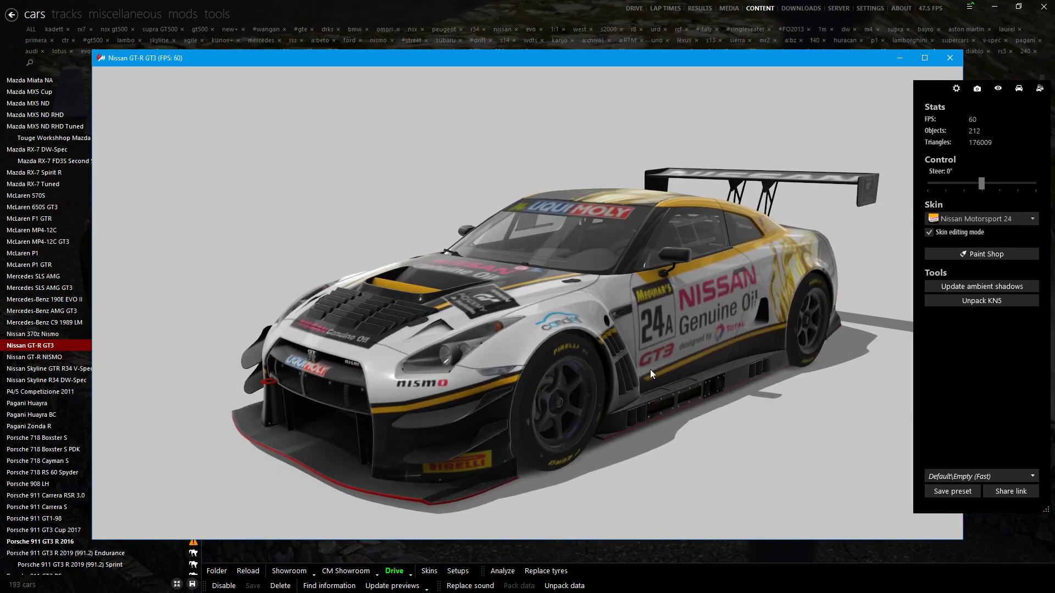
Step: Switch the livery to Skin Video and orbit to inspect the grey car
left_click(981, 219)
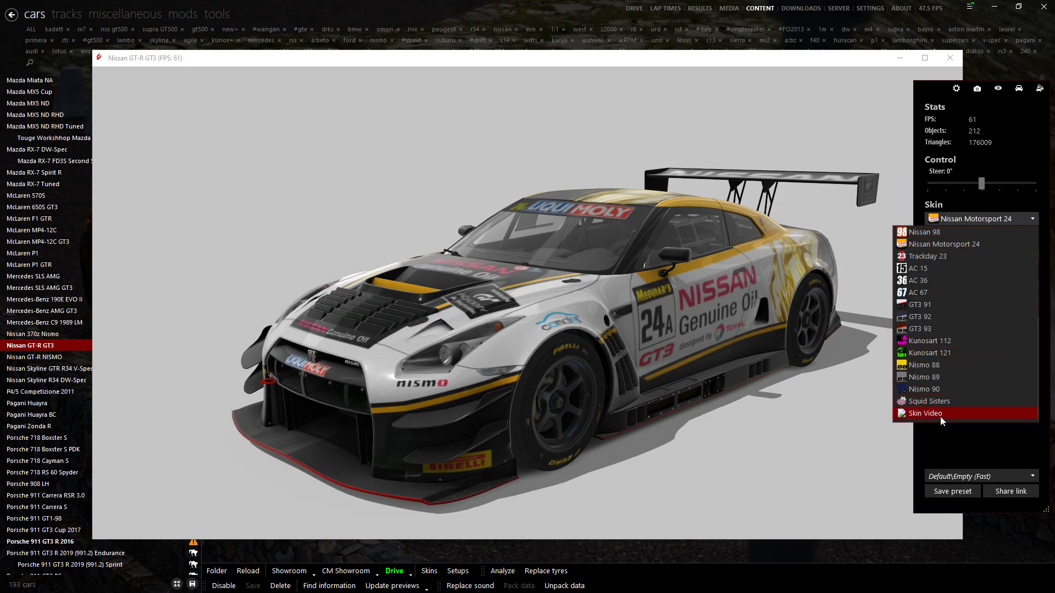
key("Return")
left_click_drag(637, 402, 658, 366)
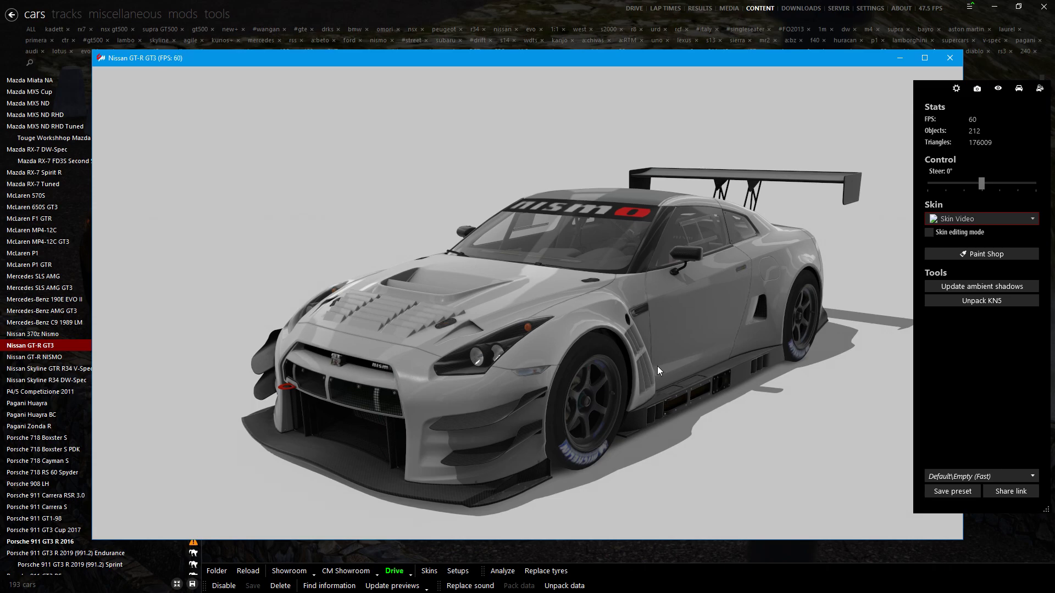
left_click_drag(668, 332, 674, 324)
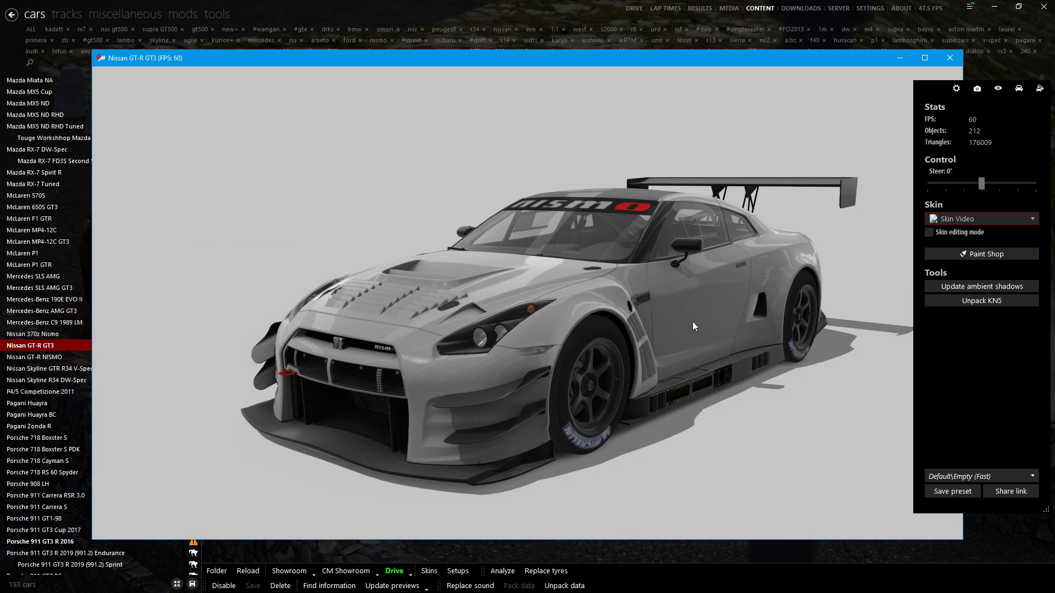
Step: Enable Skin editing mode for the Skin Video livery and orbit around the car
left_click(942, 236)
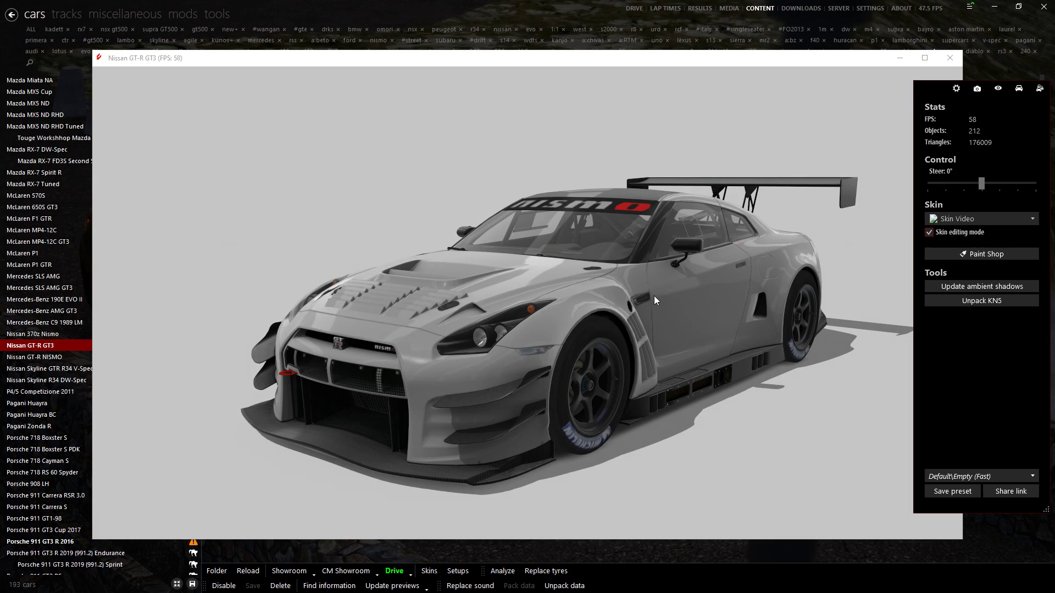
left_click_drag(645, 302, 644, 305)
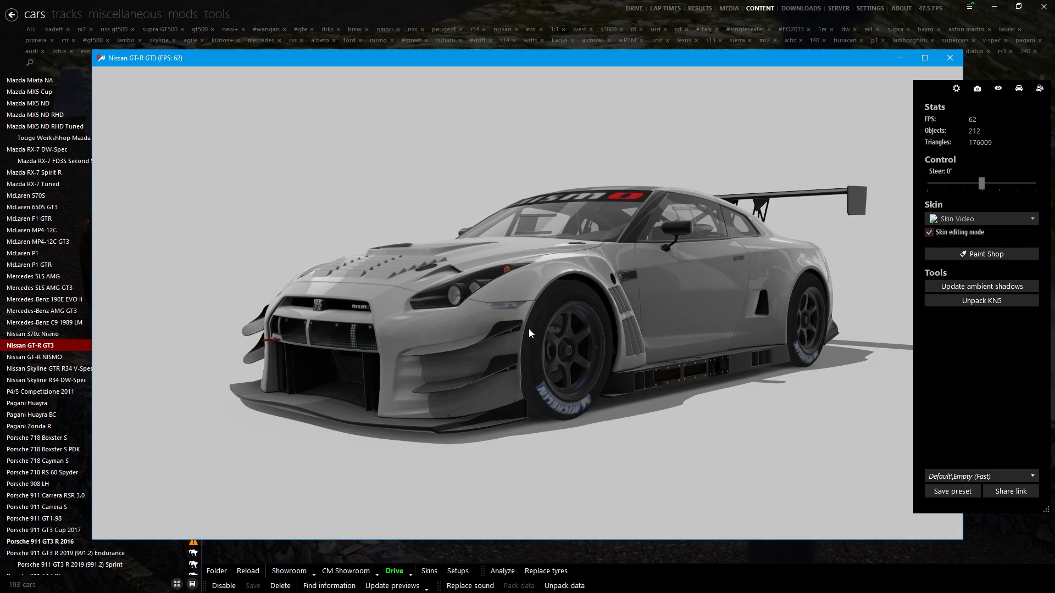
Step: Orbit the grey GT-R once more, then close the showroom window
left_click_drag(529, 330, 522, 330)
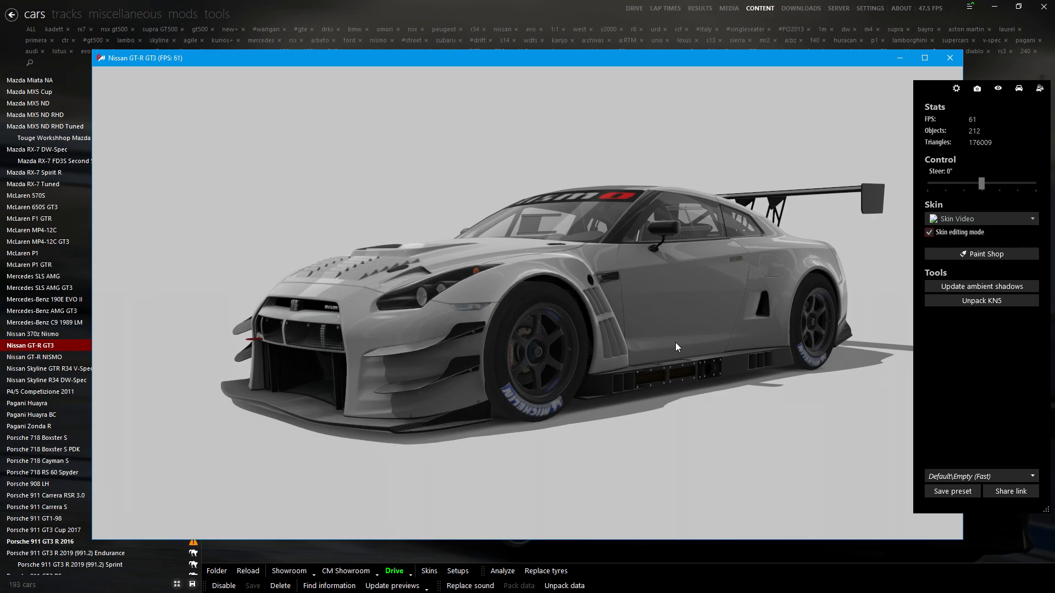
left_click(908, 59)
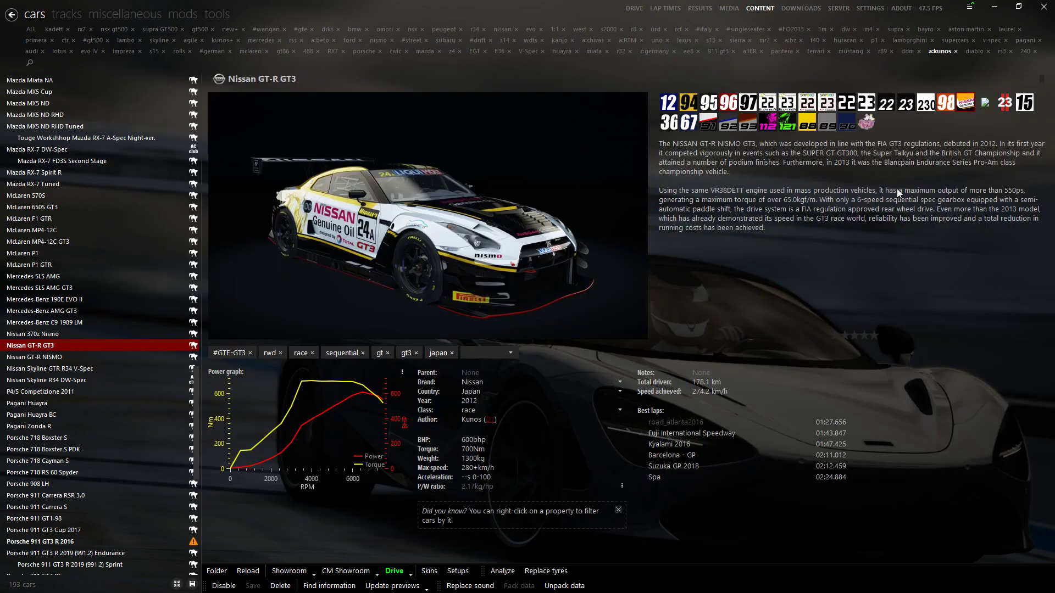
Step: Open the Skin Video livery's folder from its right-click Folder option and move the Explorer window aside
left_click(983, 109)
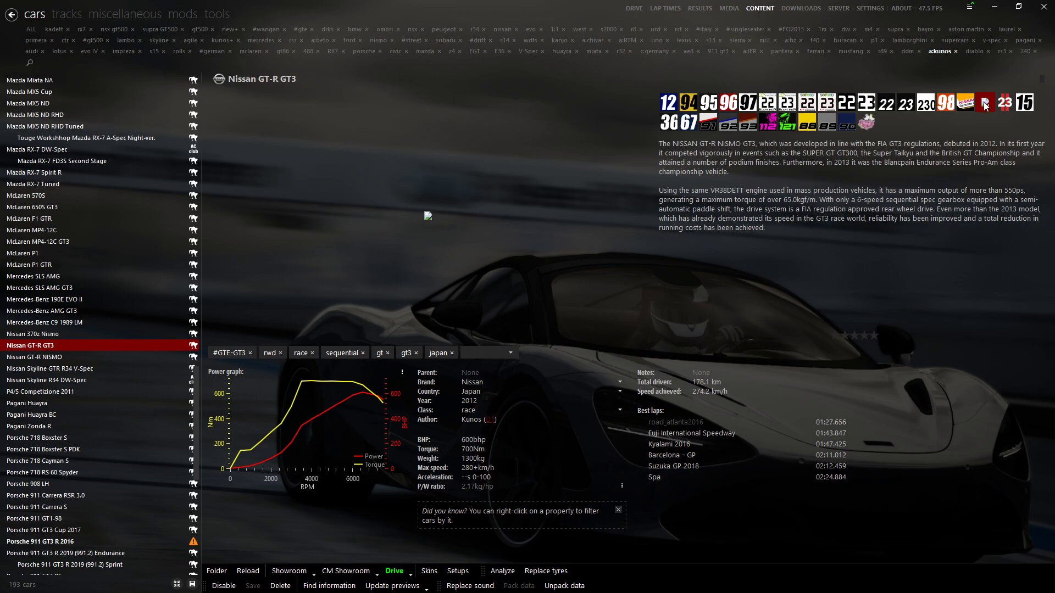
right_click(985, 108)
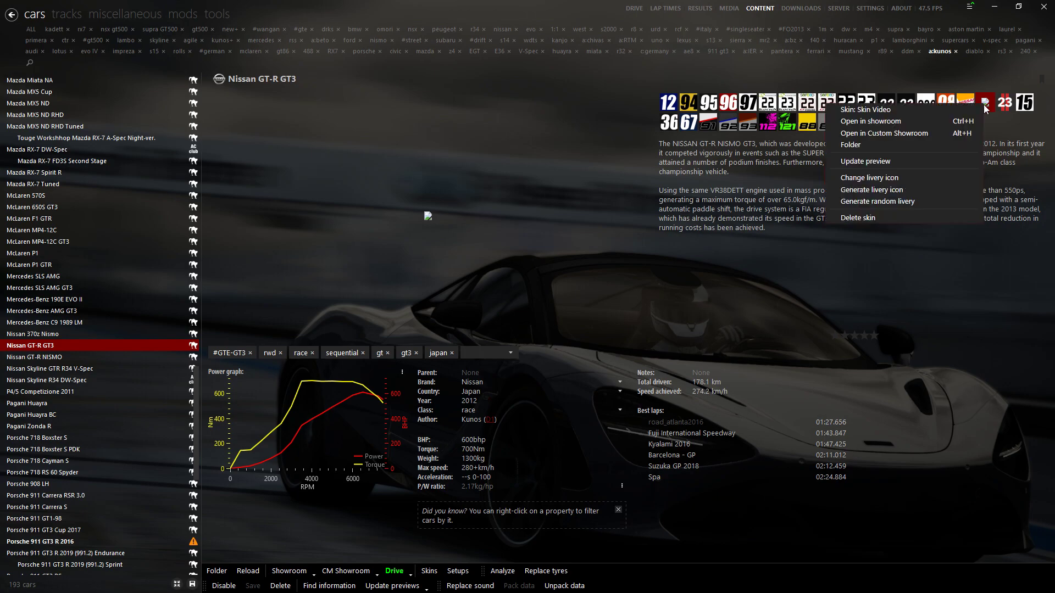
left_click(853, 145)
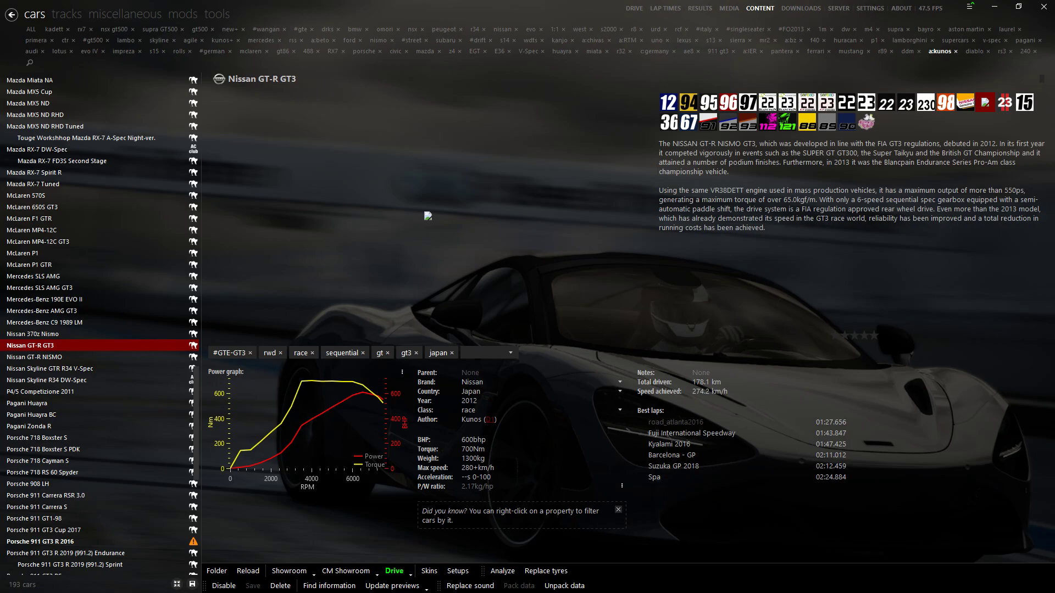
left_click_drag(422, 55, 430, 64)
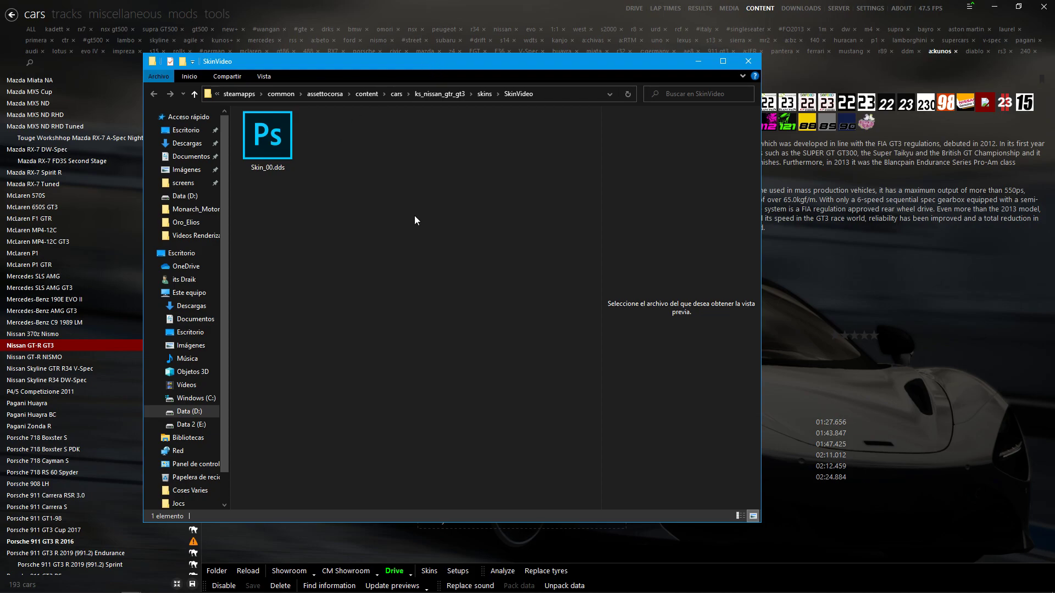
Step: Drag Skin_00.dds from the Skin Video folder into Photoshop and accept the NVIDIA DDS import options
left_click(995, 7)
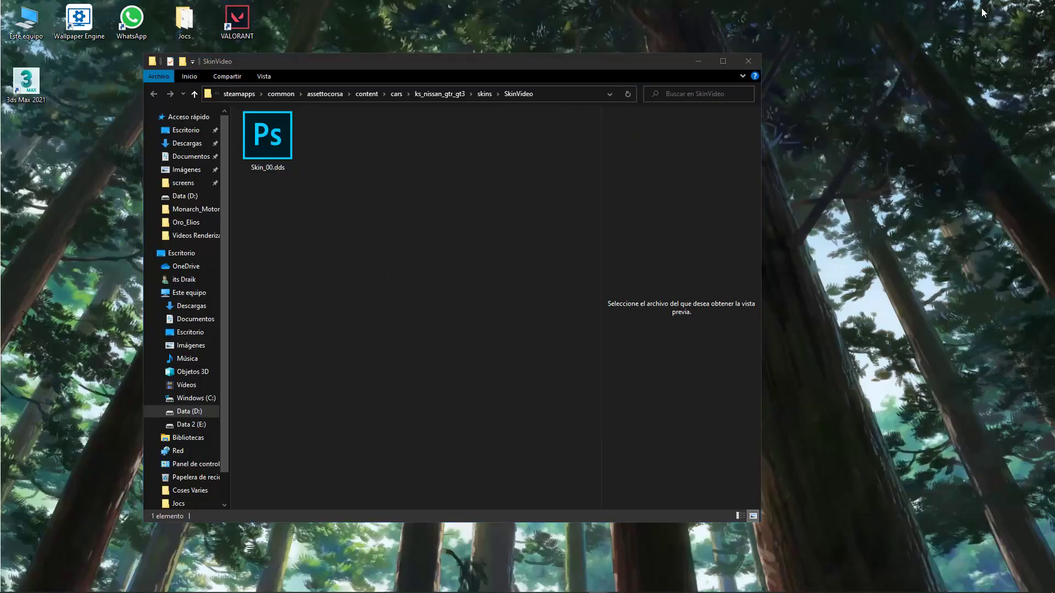
left_click(436, 585)
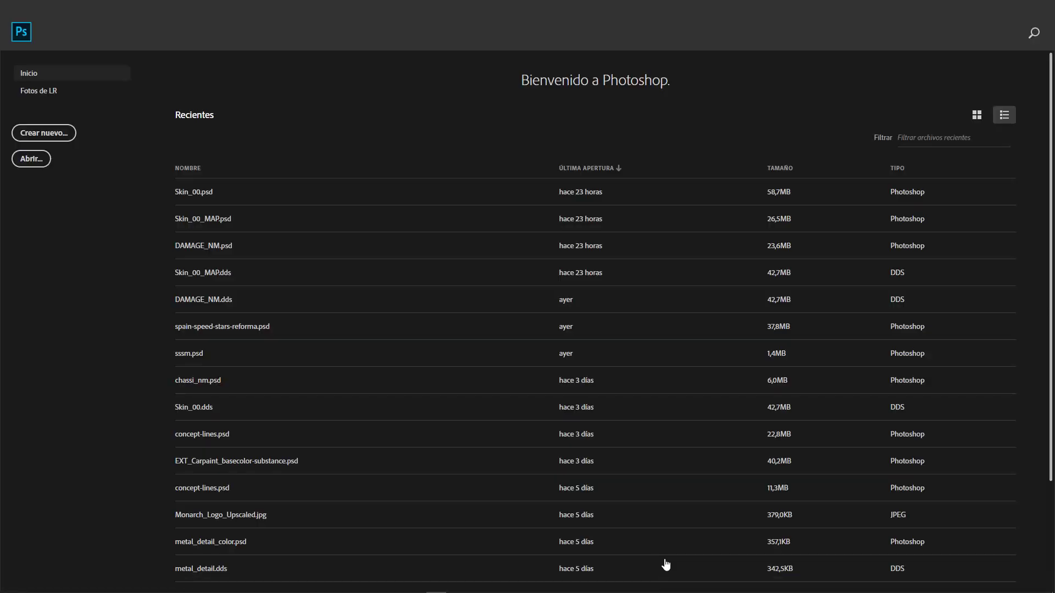
mouse_move(133, 588)
left_click(206, 544)
left_click_drag(291, 148, 827, 122)
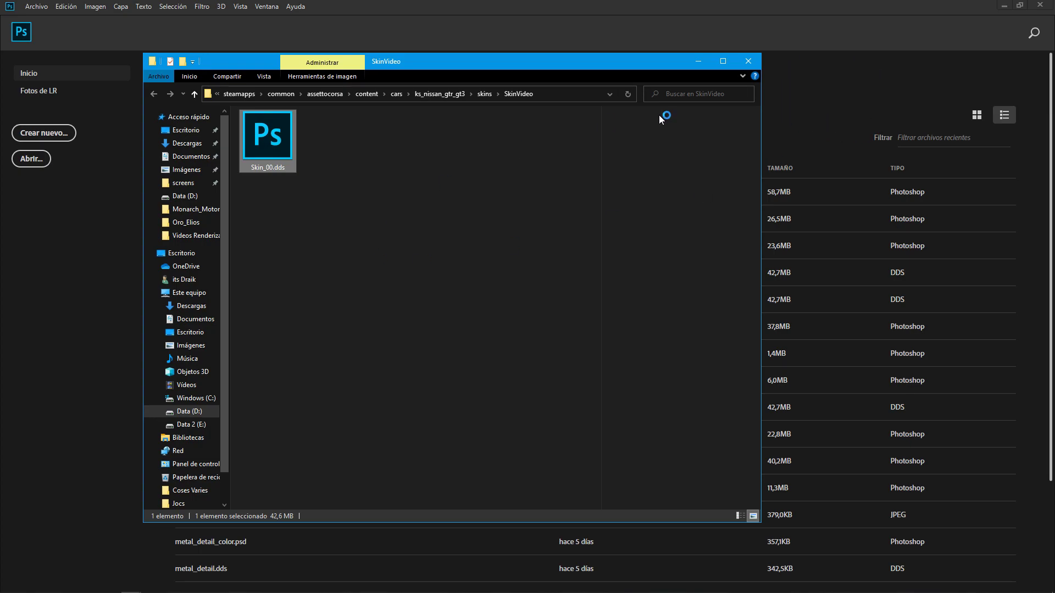
left_click(691, 64)
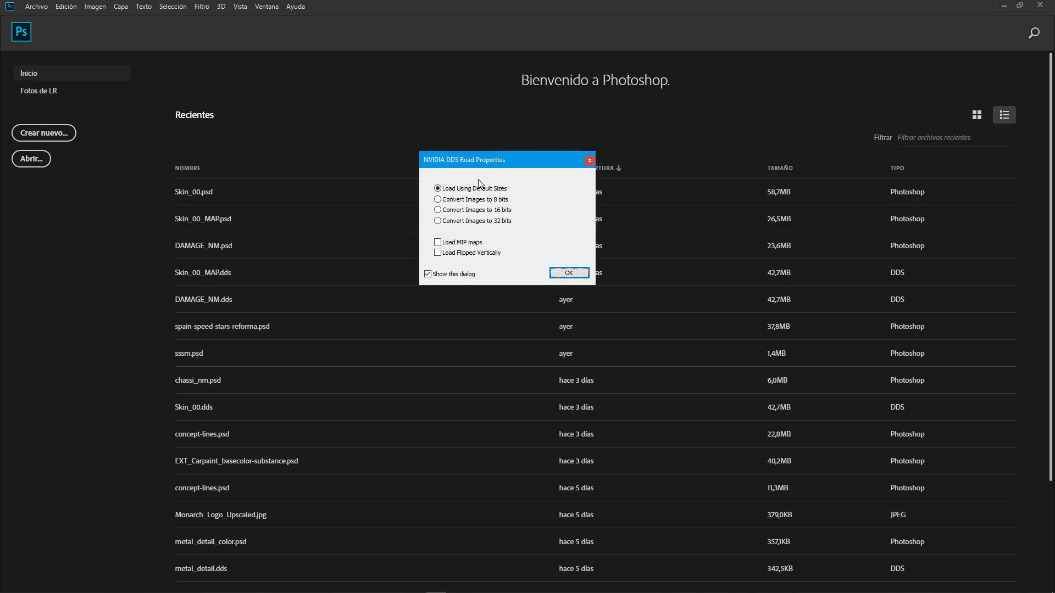
left_click(571, 273)
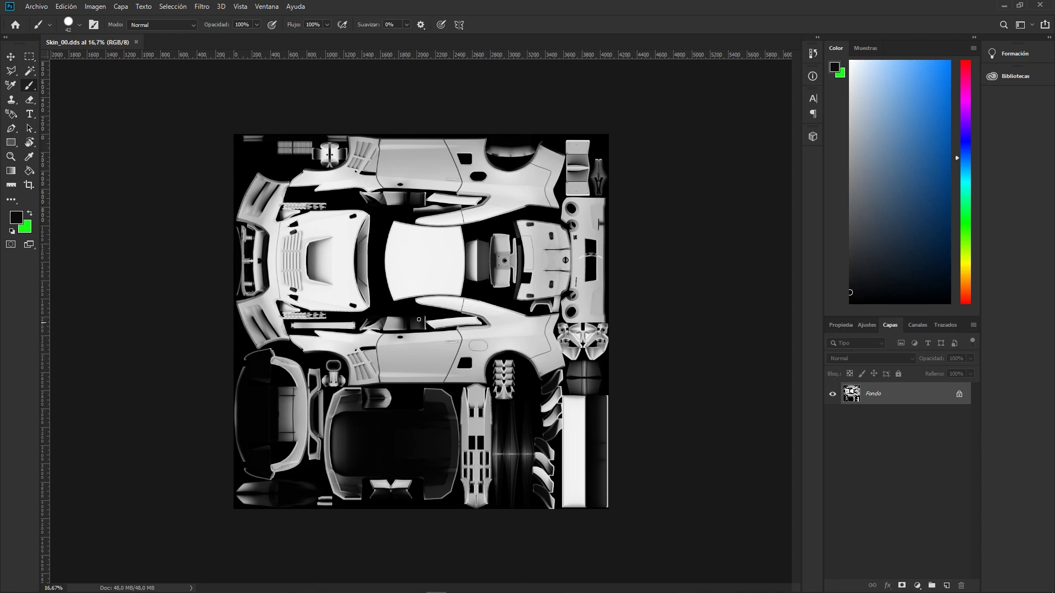
Step: Unlock the background layer as Capa 0 and add an empty Capa 1 beneath it
left_click(960, 395)
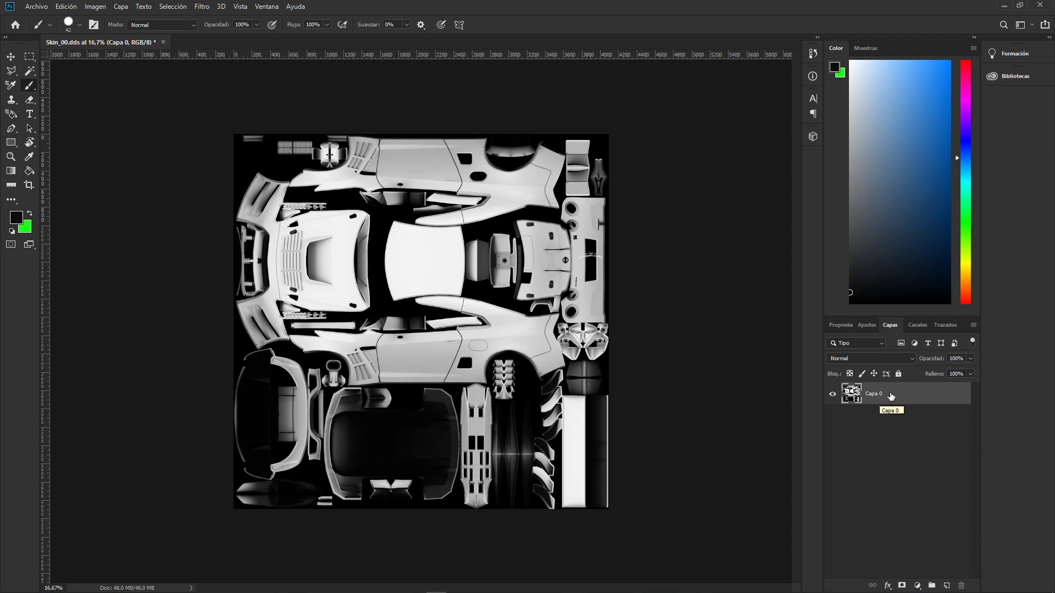
left_click(862, 360)
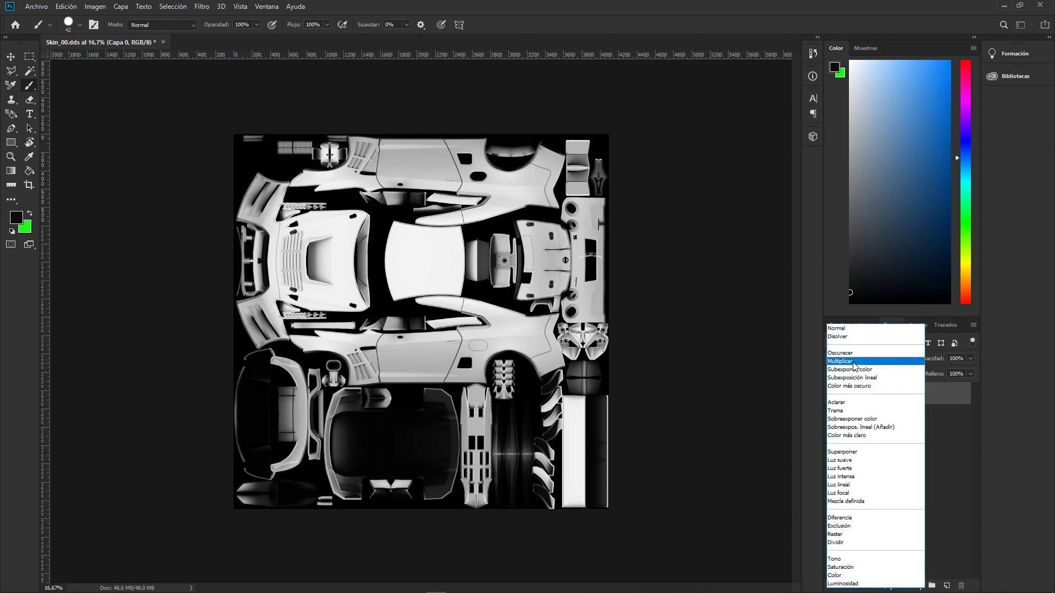
key("Escape")
left_click(946, 586)
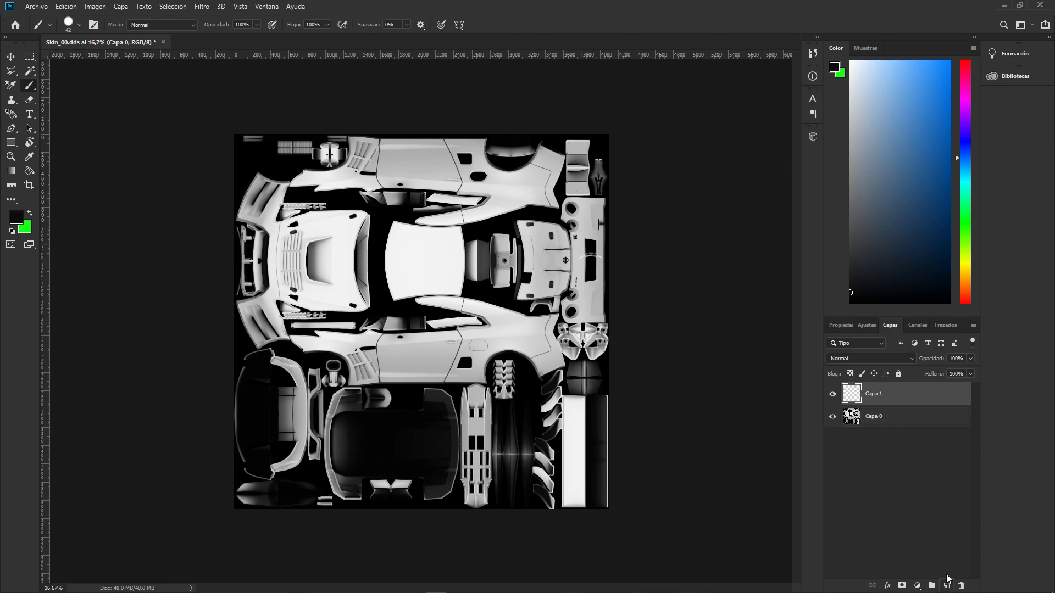
left_click_drag(897, 403, 898, 443)
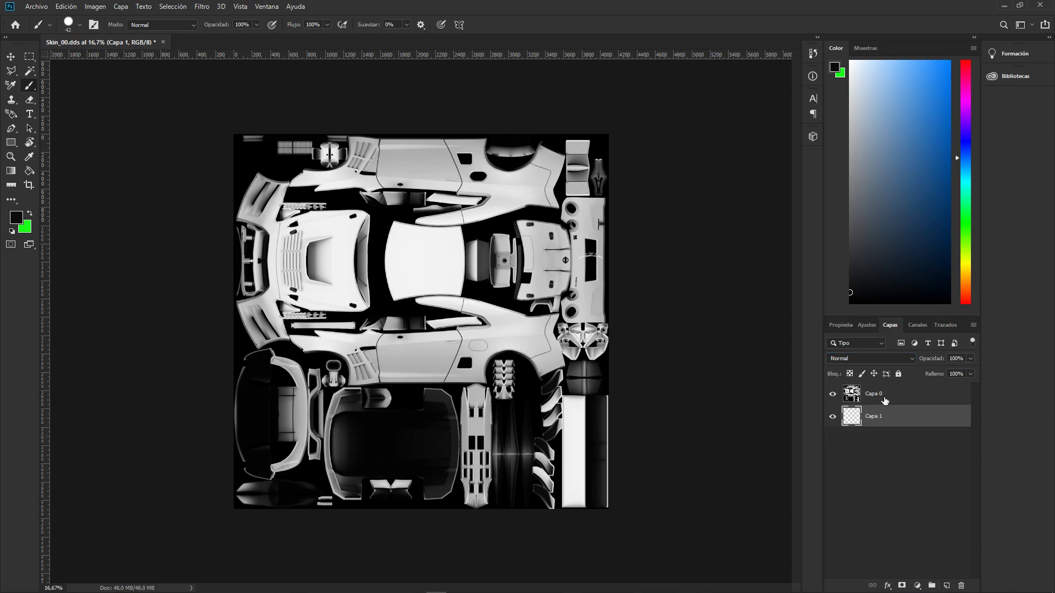
Step: Set the foreground colour to blue #0053a8
left_click(17, 217)
mouse_move(715, 308)
left_mouse_down()
mouse_move(681, 279)
mouse_move(773, 265)
mouse_move(840, 219)
left_mouse_up()
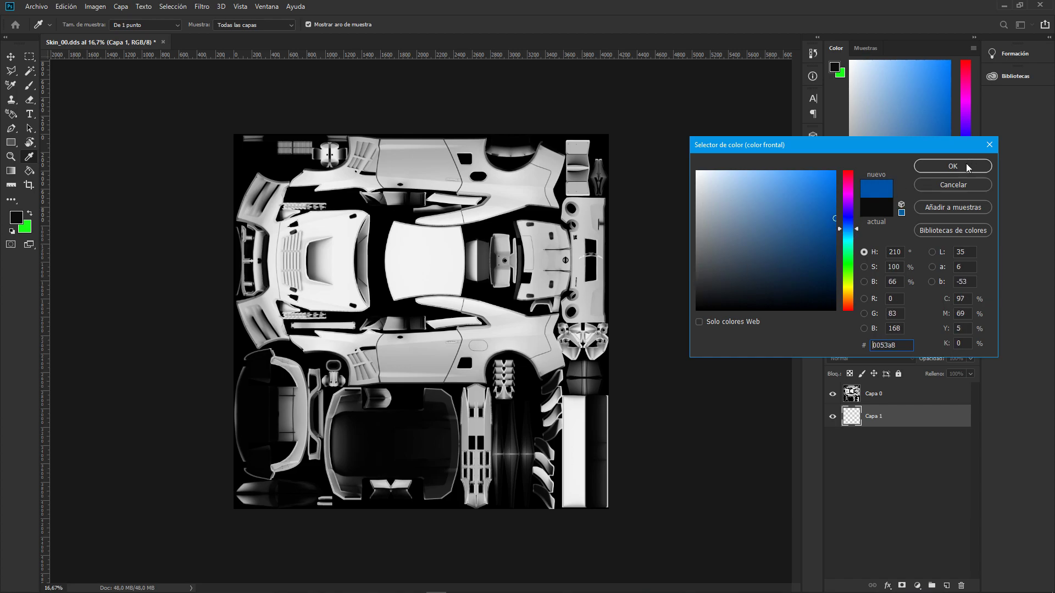
key("Return")
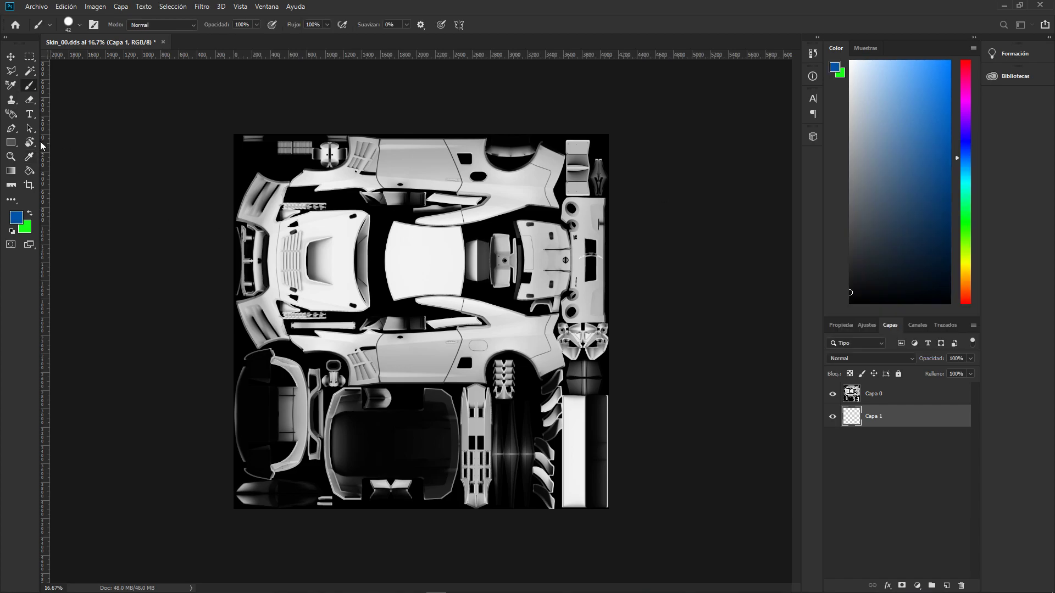
left_click(29, 171)
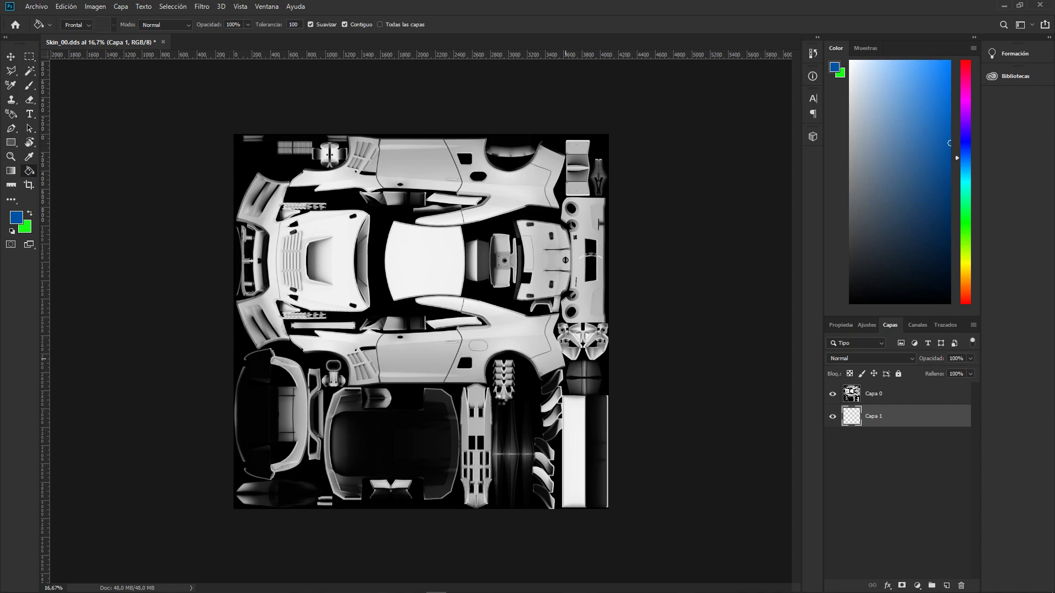
Step: Fill Capa 1 with blue #0053a8, then toggle its visibility off and on to compare the tint
left_click(496, 397)
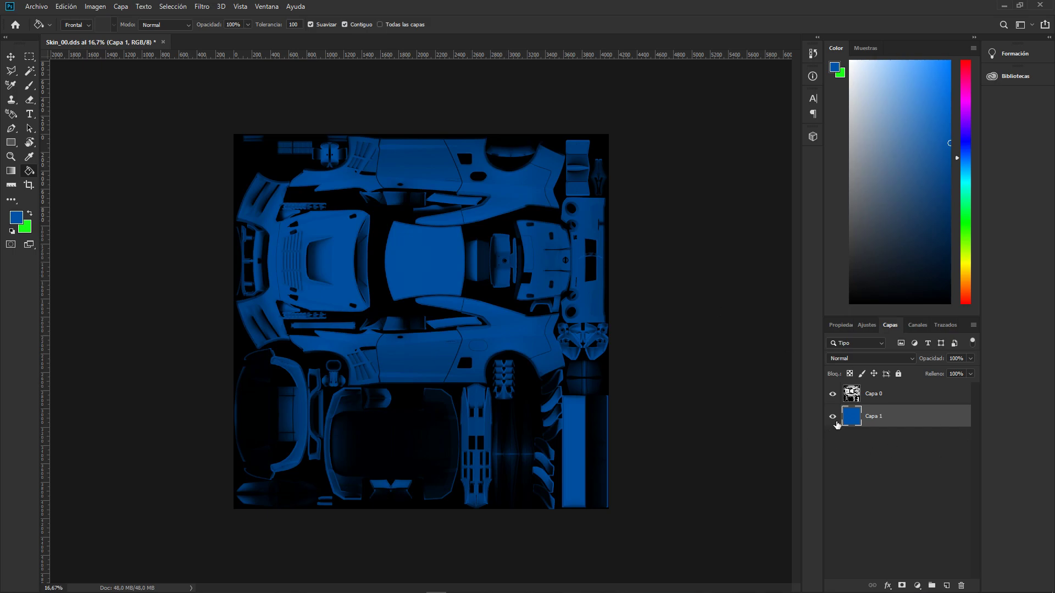
left_click(834, 420)
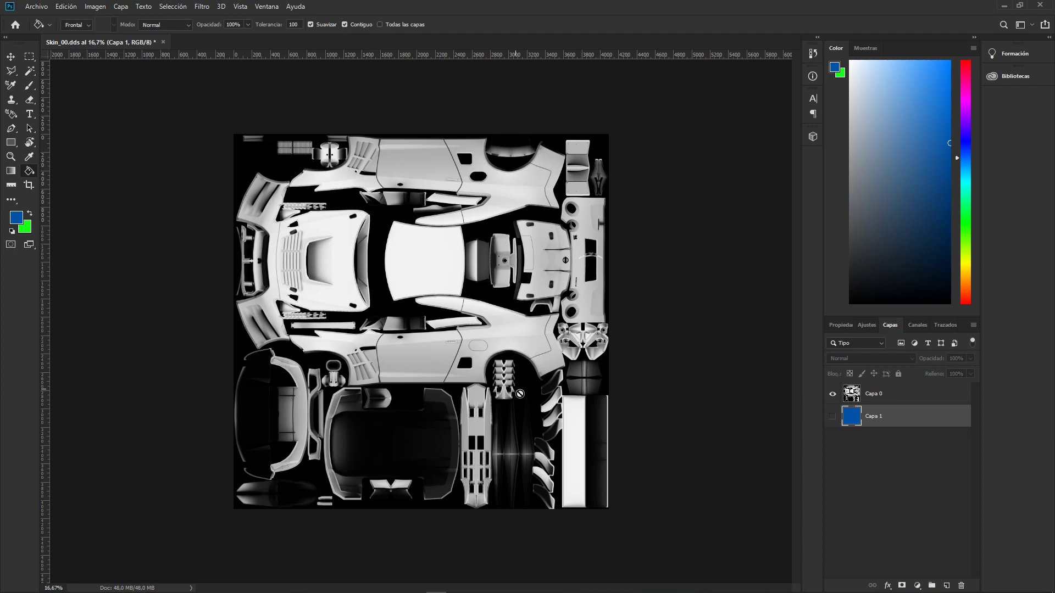
left_click(837, 420)
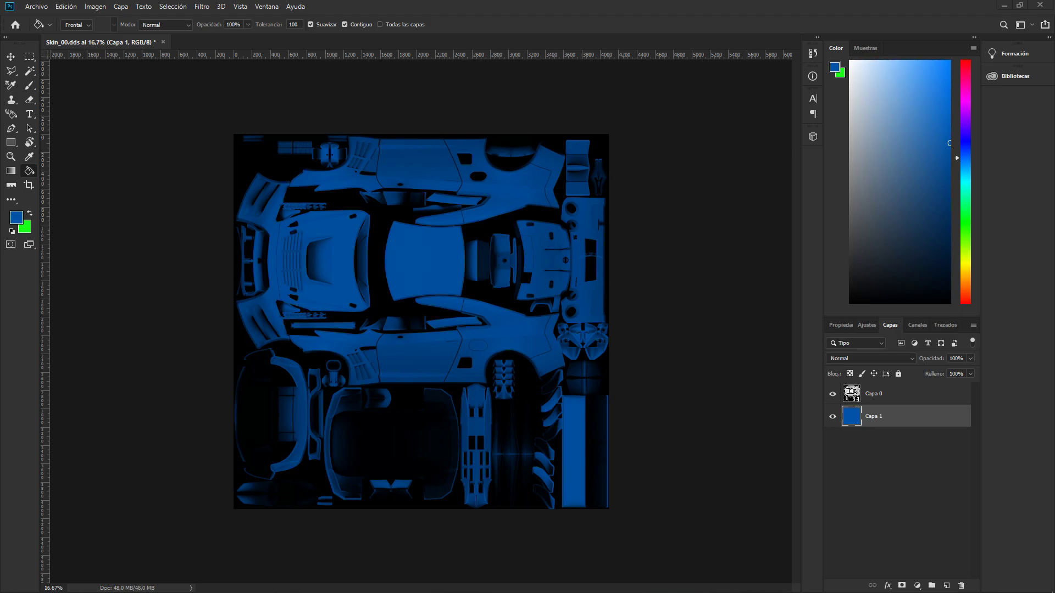
Step: Browse the Sponsor Pack 2 folder to the running gears TIRE logo folder
key("alt+Tab")
left_click_drag(484, 110, 547, 99)
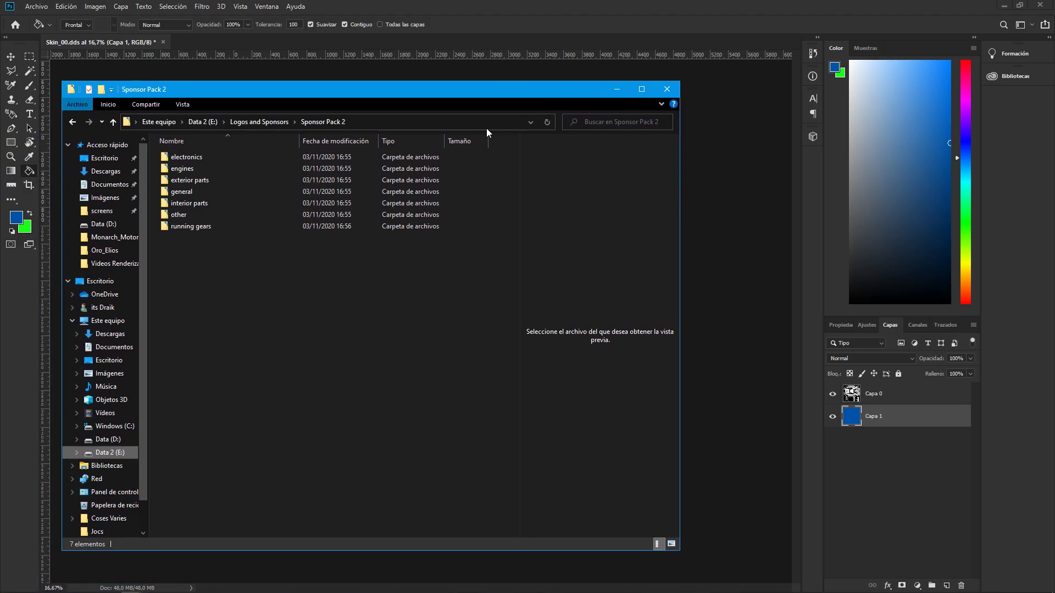
double_click(191, 226)
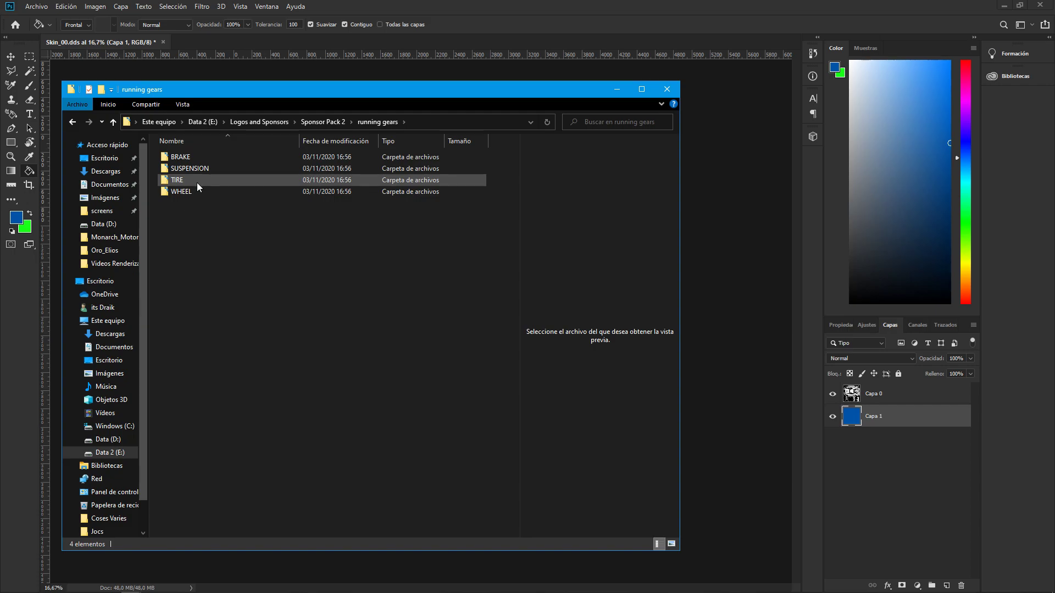
double_click(182, 192)
left_click(374, 122)
double_click(181, 180)
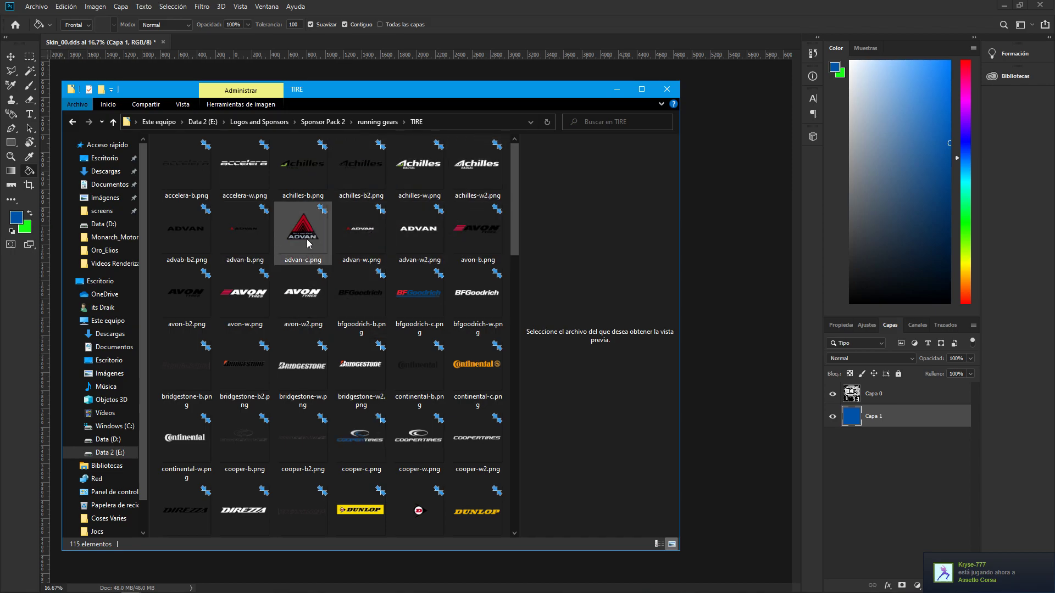
Step: Drag the white ADVAN logo advan-w.png onto the Photoshop canvas as a placed layer
left_click(363, 238)
left_click_drag(685, 250, 344, 226)
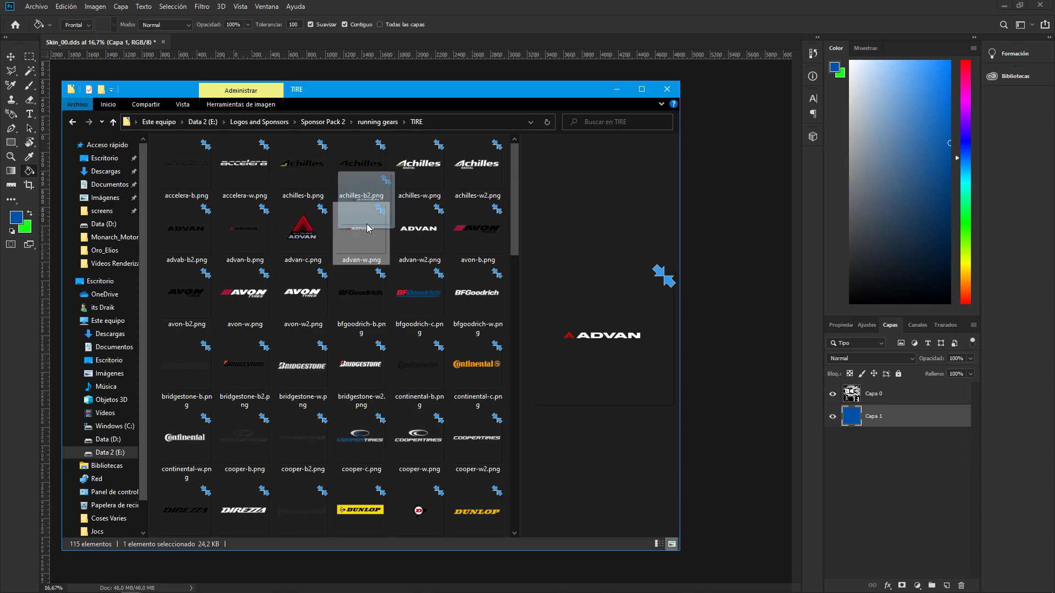
left_click(240, 242)
left_click_drag(357, 230, 676, 181)
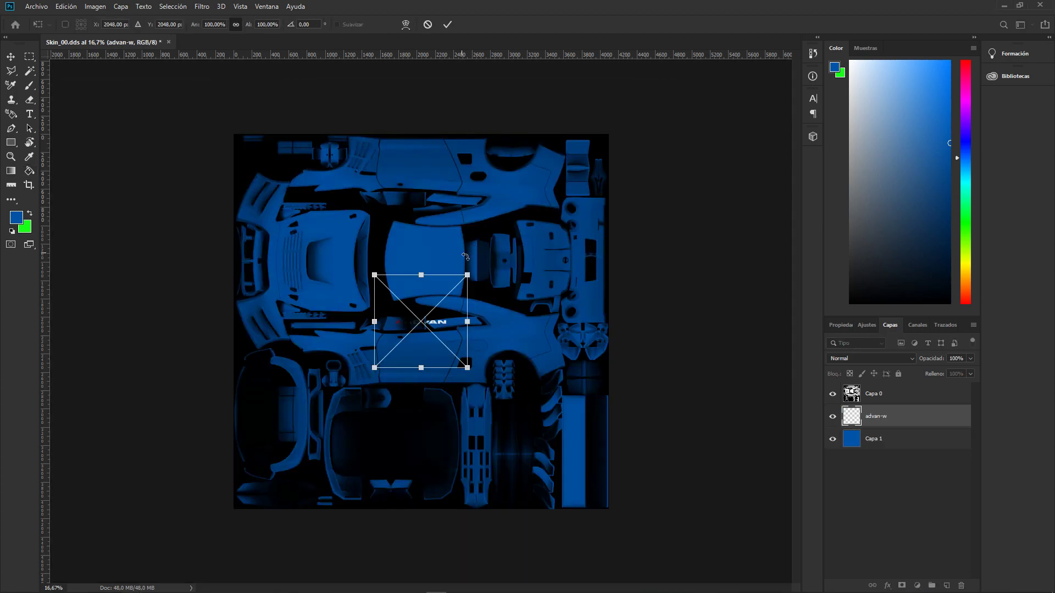
Step: Scale the placed ADVAN logo to about 77% and position it along the door's lower edge
scroll(433, 353, "up", 2)
scroll(432, 355, "up", 1)
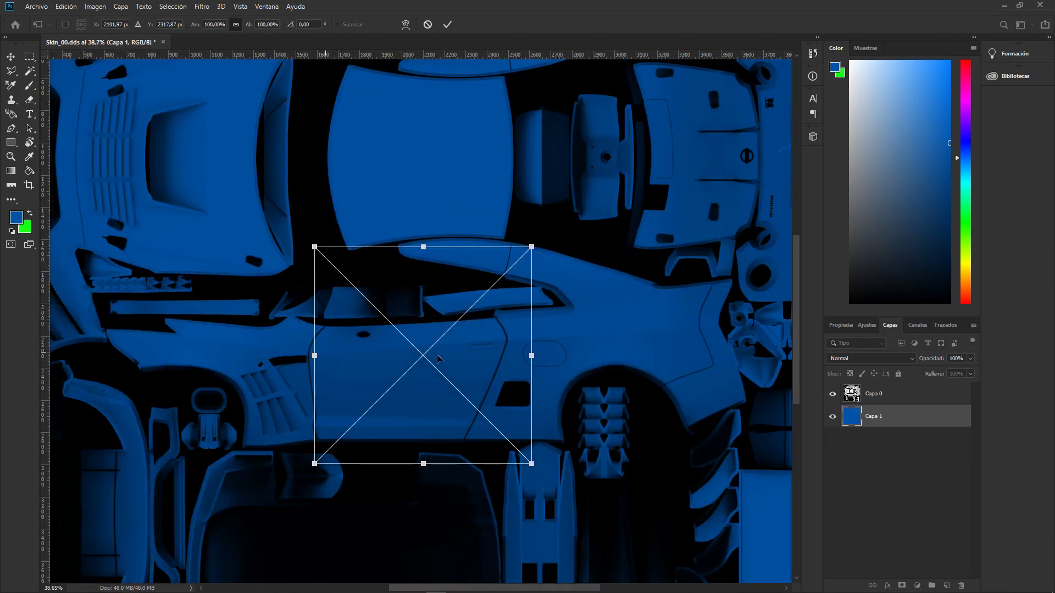
left_click_drag(433, 356, 414, 430)
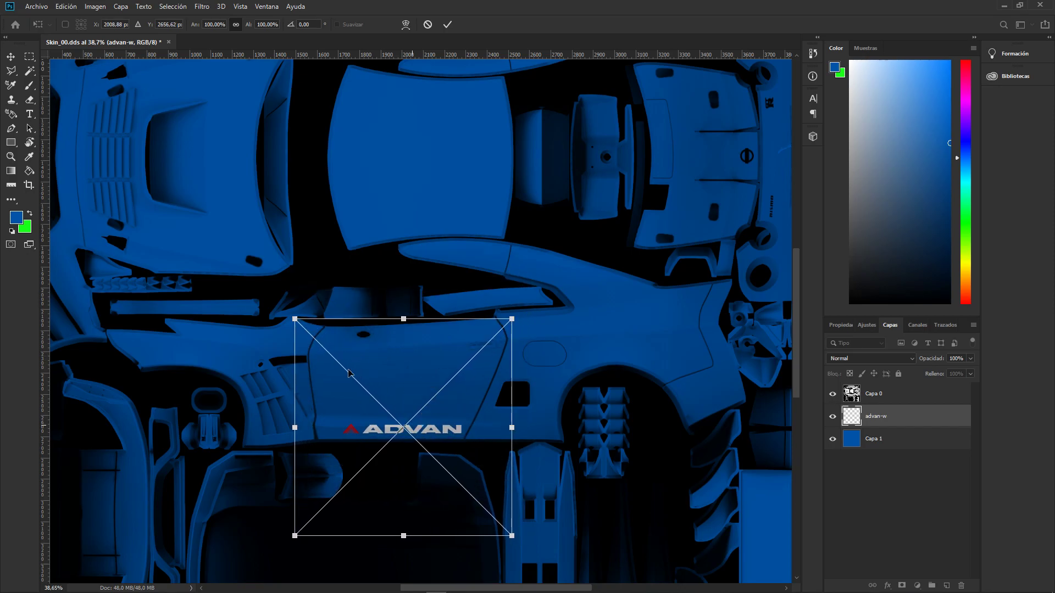
left_click_drag(296, 319, 361, 371)
mouse_move(428, 456)
left_mouse_down()
mouse_move(427, 431)
mouse_move(416, 433)
left_mouse_up()
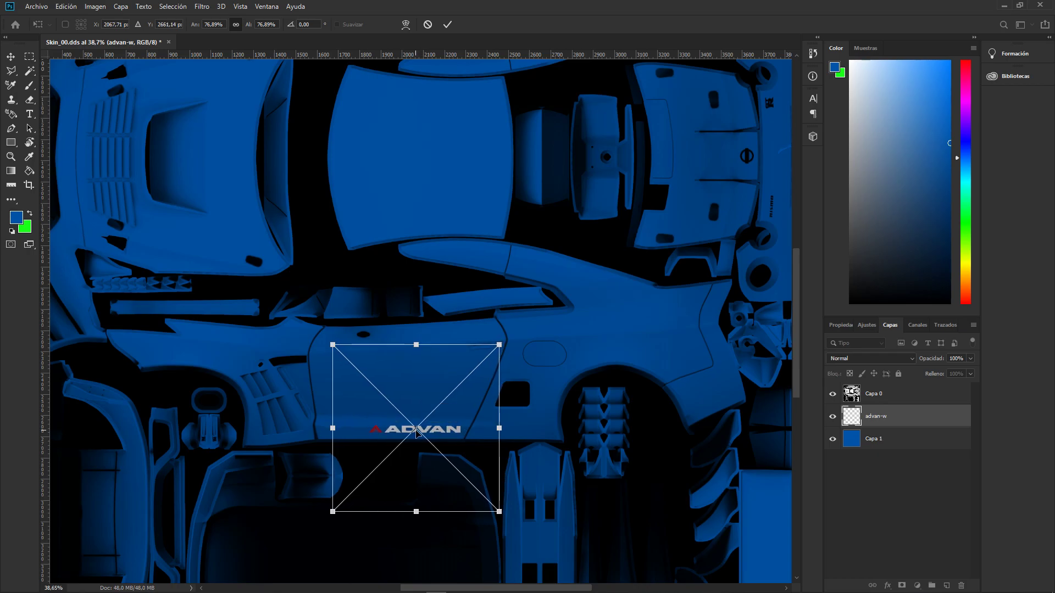
left_click(447, 24)
Step: Duplicate the ADVAN logo layer, naming the copy 'advan-w other side'
right_click(882, 424)
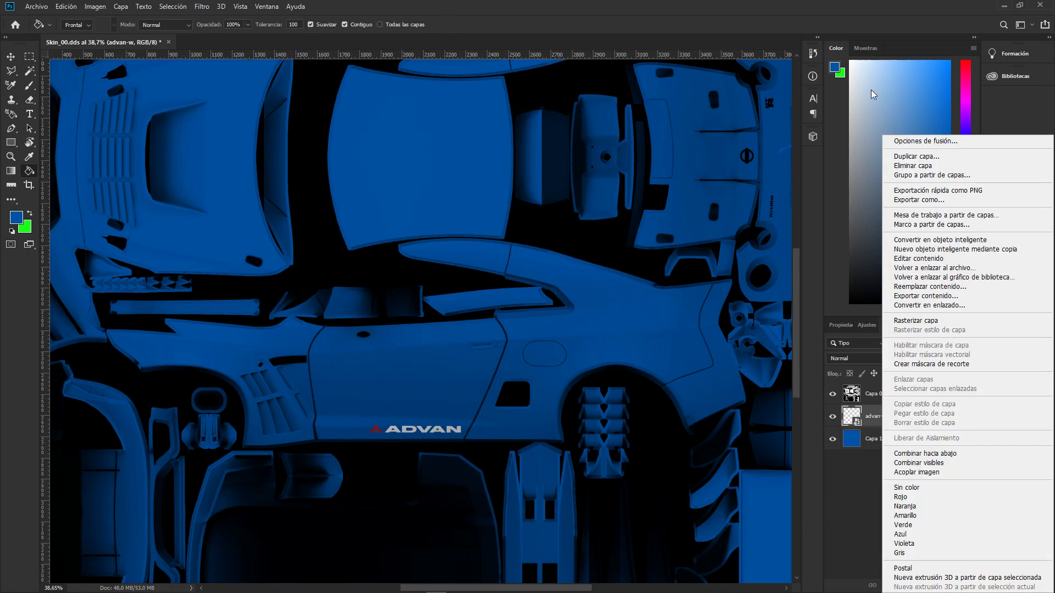
left_click(917, 156)
double_click(501, 193)
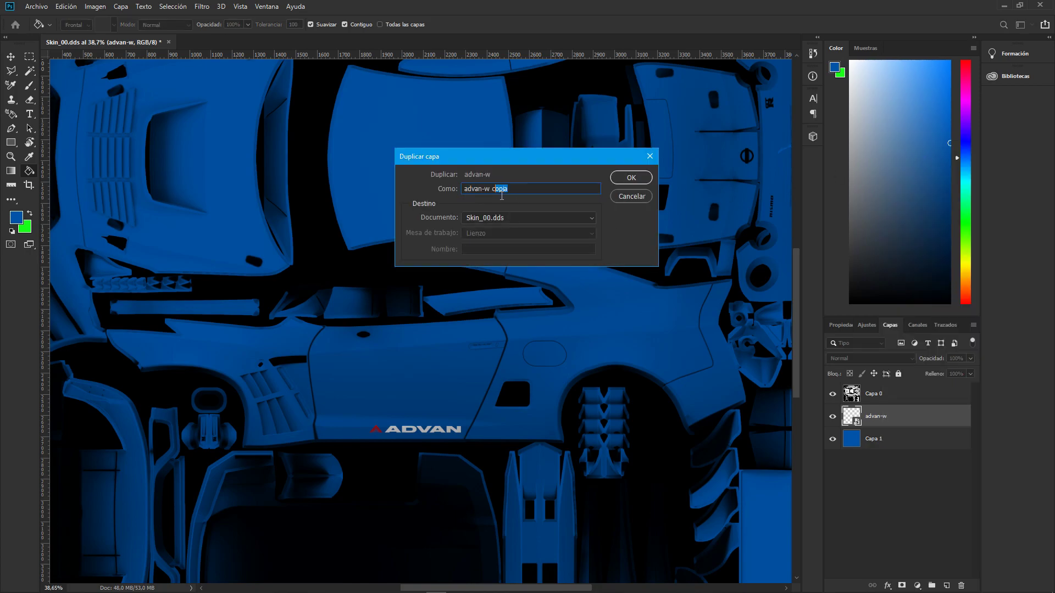
type("other side")
key("Return")
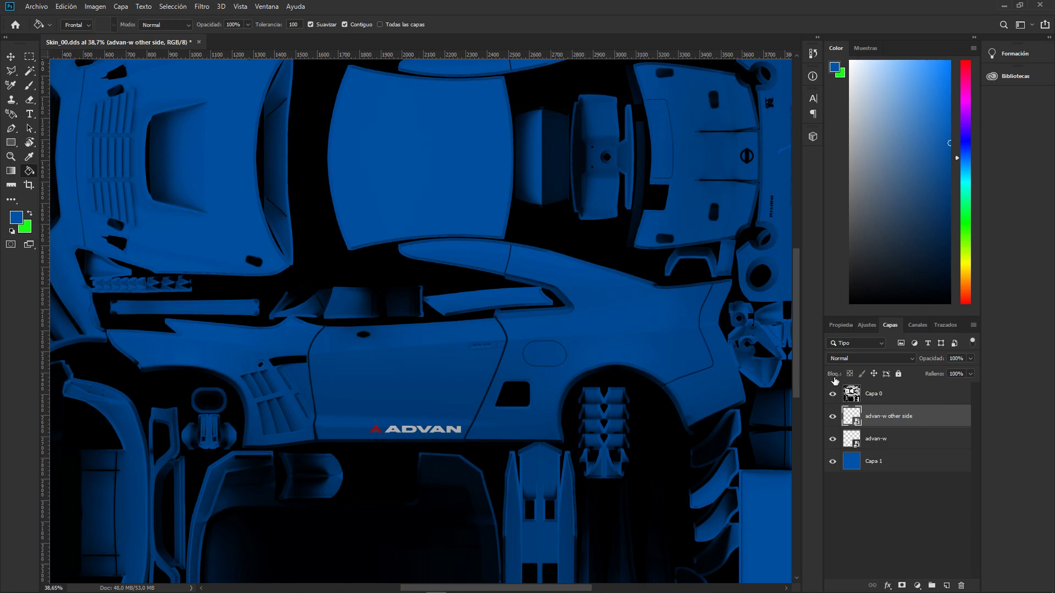
Step: Flip the duplicate logo onto the top side panel, commit it, and hide the blue Capa 1 layer
key("ctrl+t")
left_click_drag(567, 346, 432, 475)
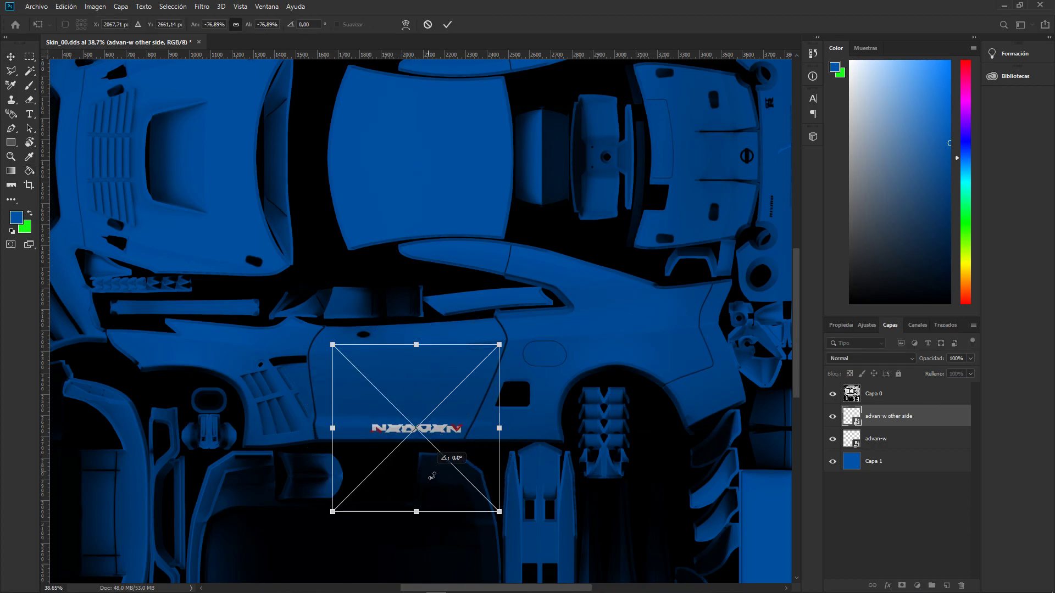
scroll(433, 476, "down", 3)
left_click_drag(415, 395, 432, 114)
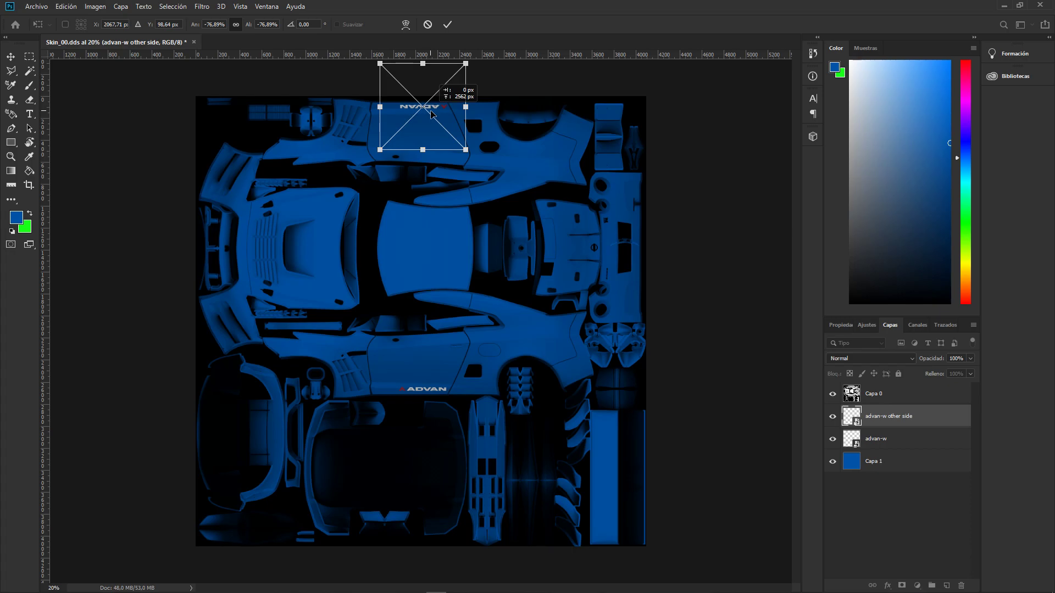
left_click(447, 24)
scroll(450, 371, "up", 3)
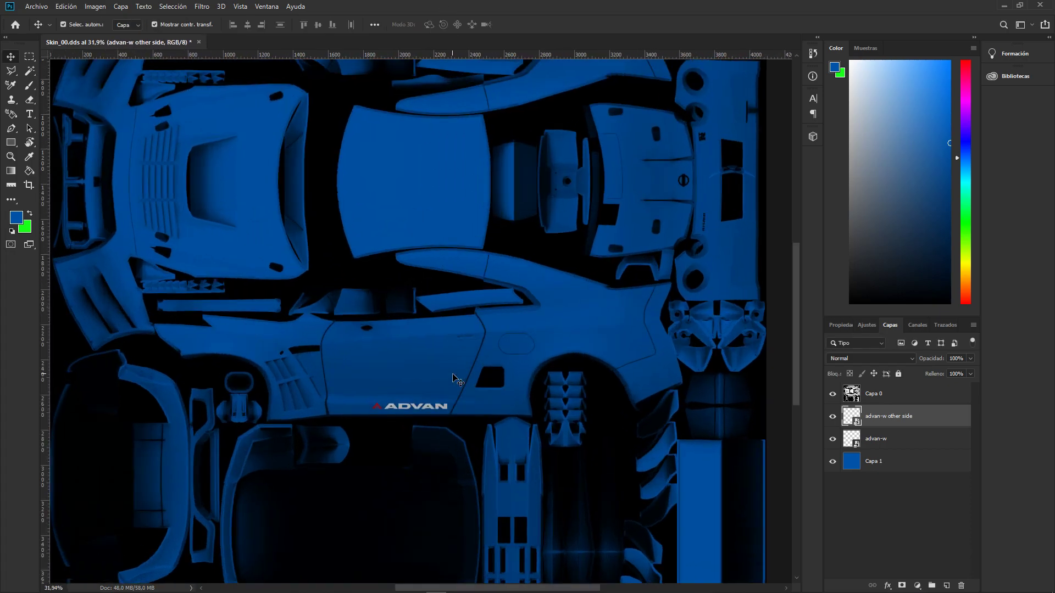
scroll(456, 357, "down", 3)
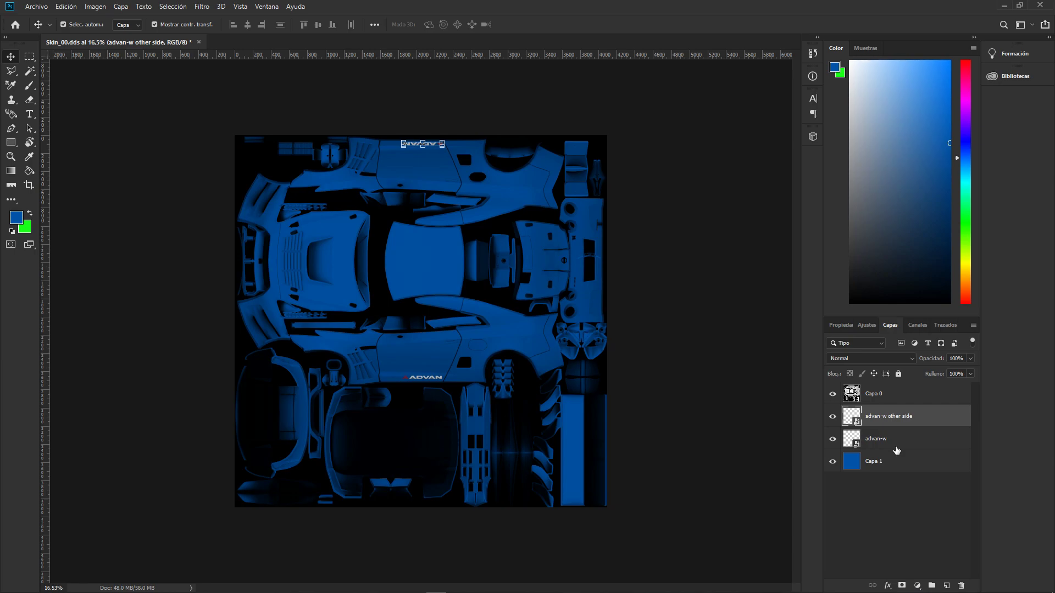
left_click(898, 444)
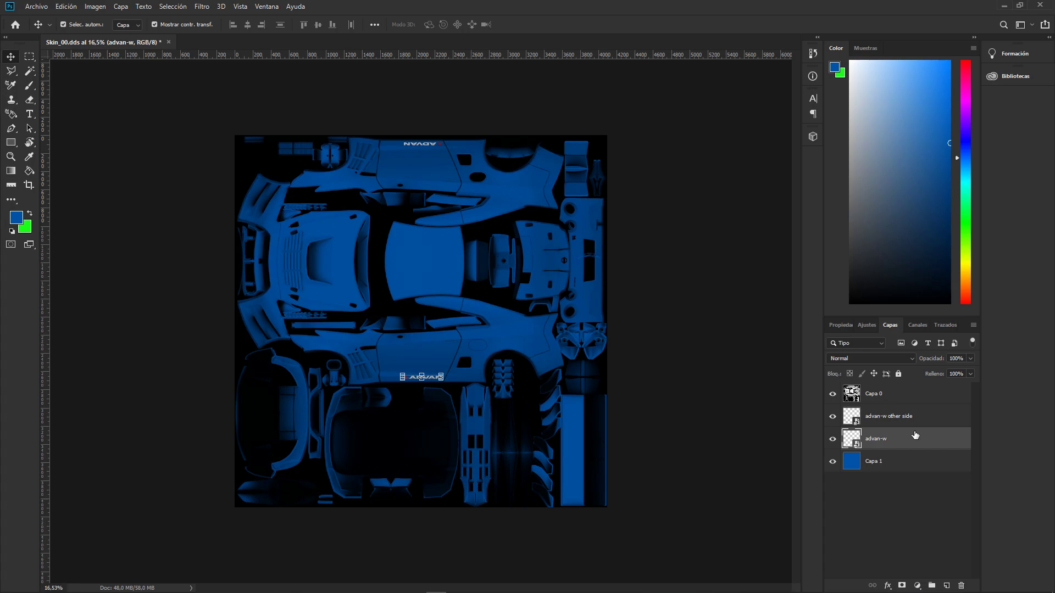
left_click(832, 462)
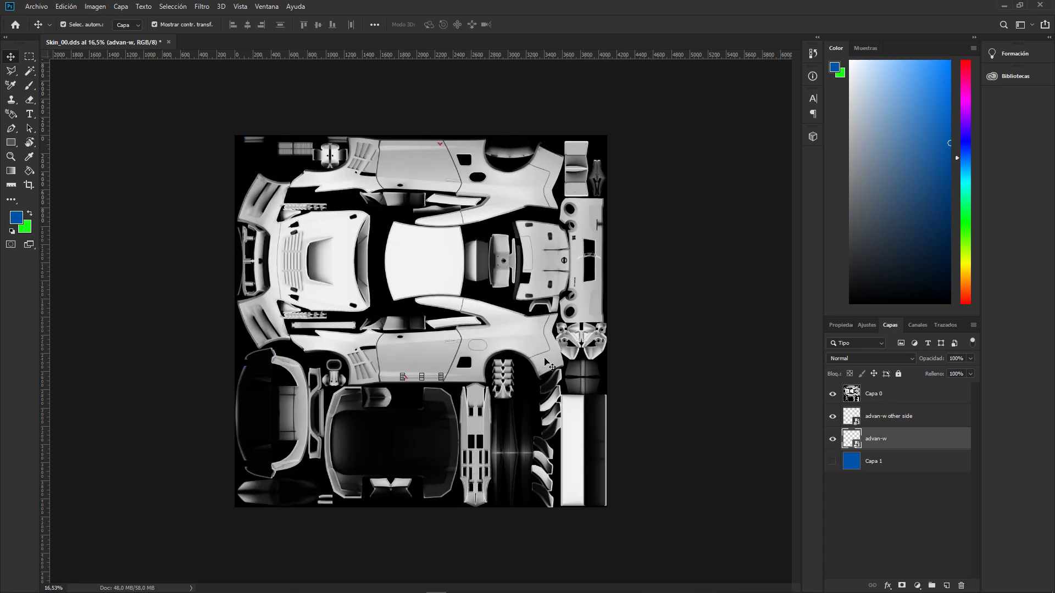
Step: Export the door's metal_detail.dds texture from the showroom into the SkinVideo folder, then minimize the showroom
left_click(598, 585)
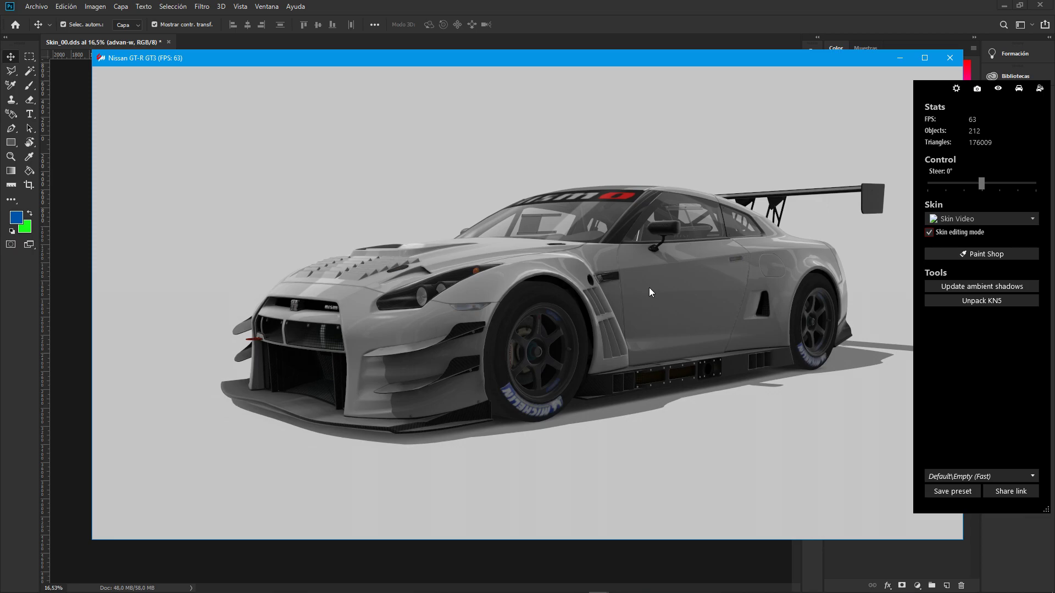
left_click(639, 305)
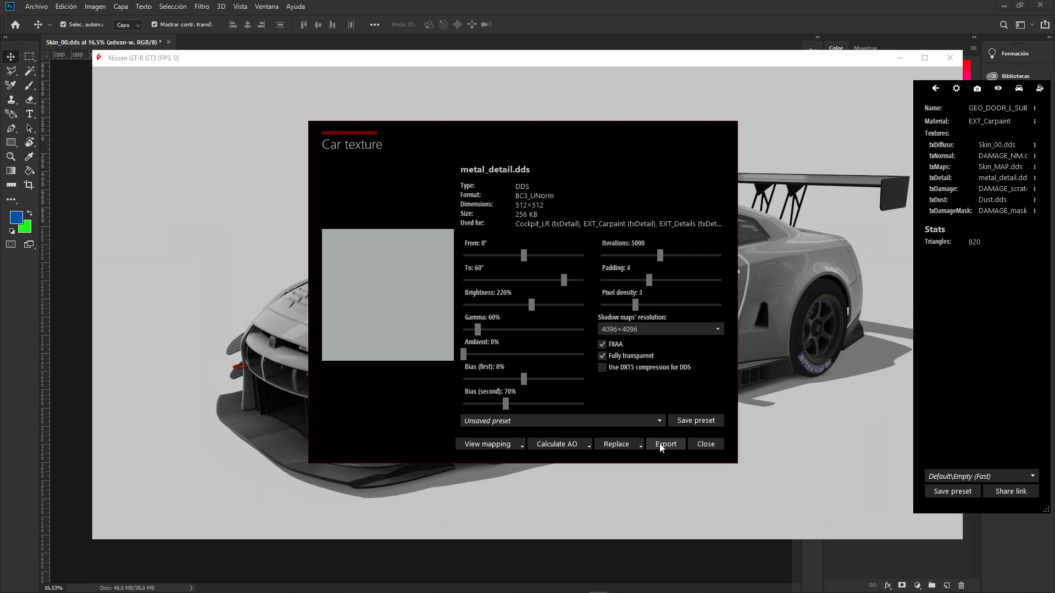
left_click(659, 443)
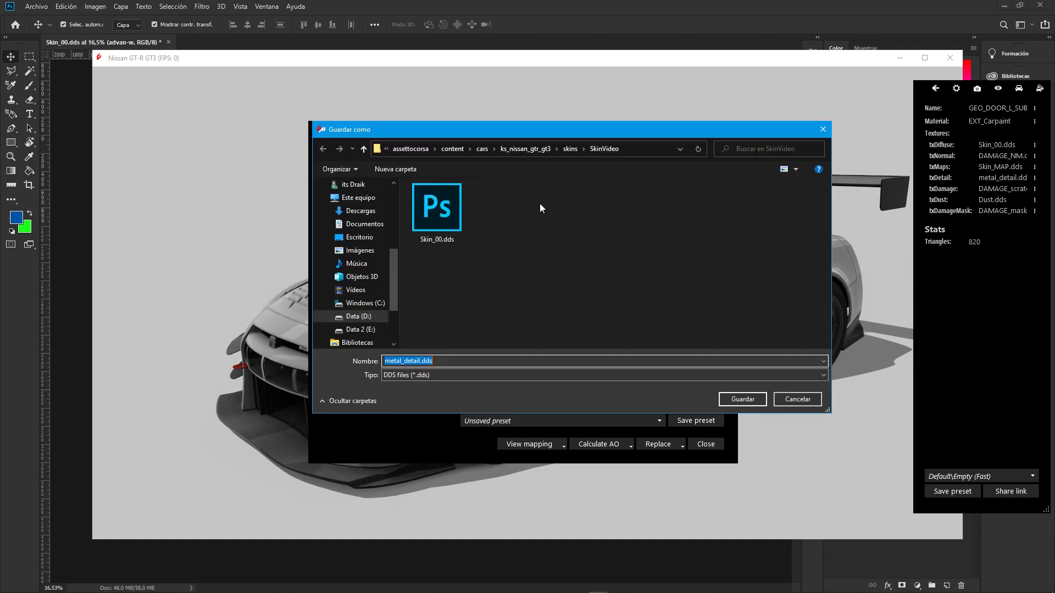
left_click(723, 400)
left_click(705, 445)
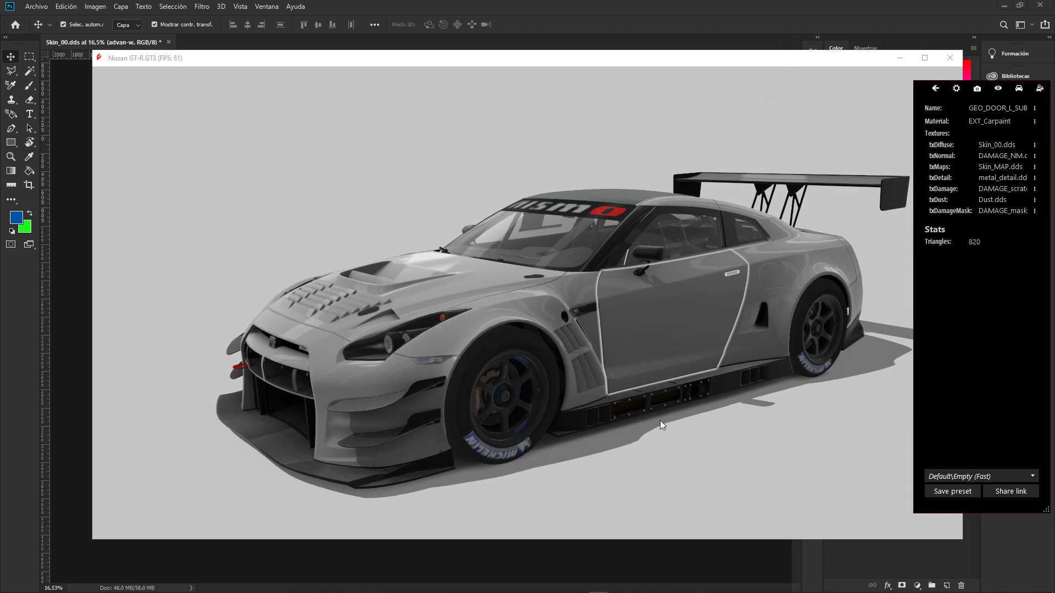
left_click(673, 455)
left_click(901, 58)
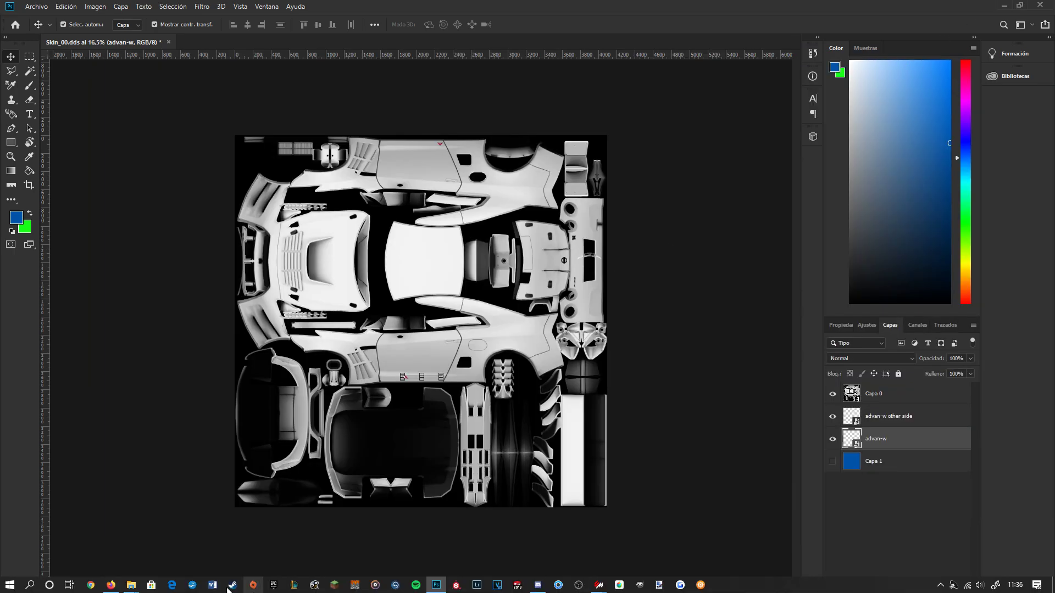
Step: Open metal_detail.dds from the SkinVideo folder in Photoshop with the default DDS import options
mouse_move(131, 586)
left_click(211, 536)
left_click_drag(268, 151, 229, 48)
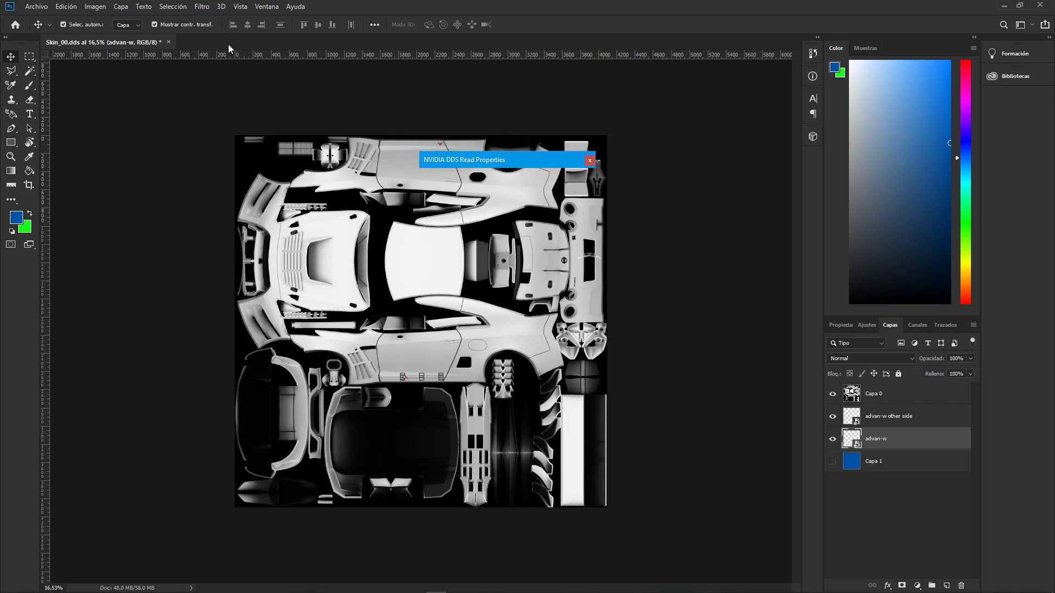
left_click(570, 272)
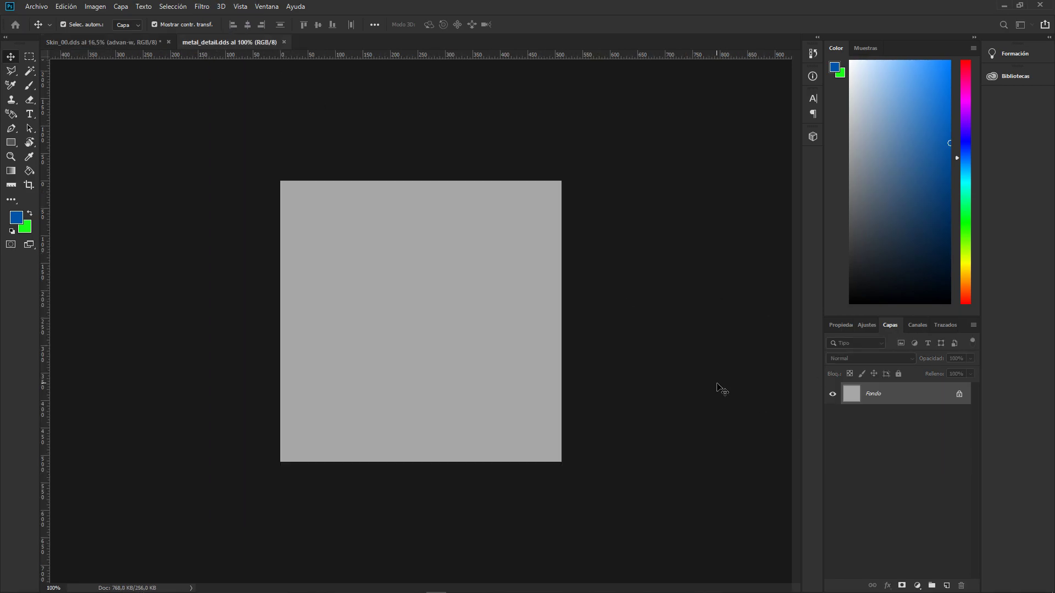
Step: Unlock the background, add a new Capa 1, hide Capa 0, and set foreground orange #e29500
left_click(961, 395)
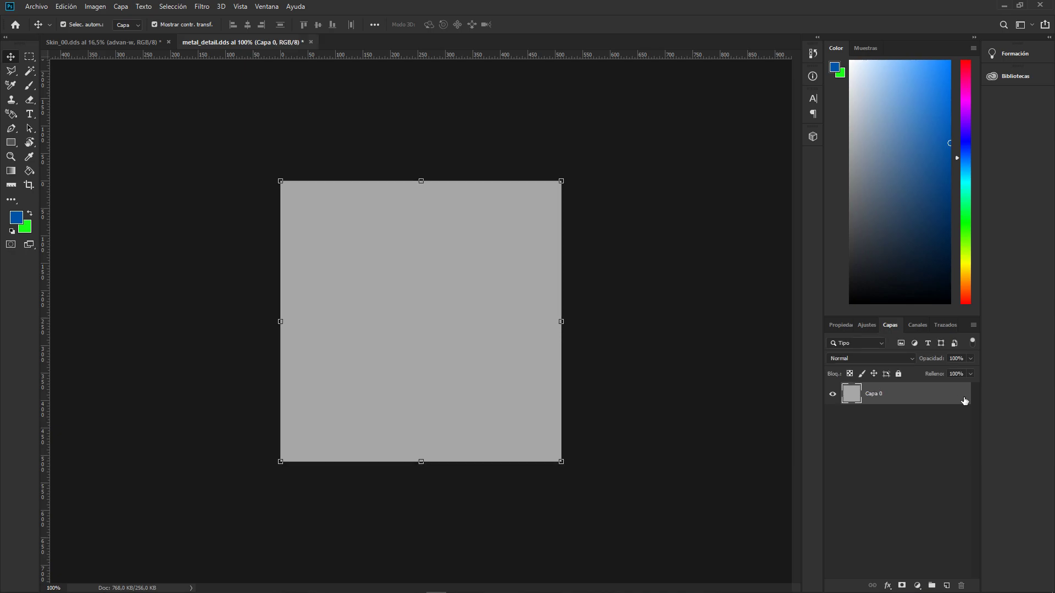
left_click(946, 586)
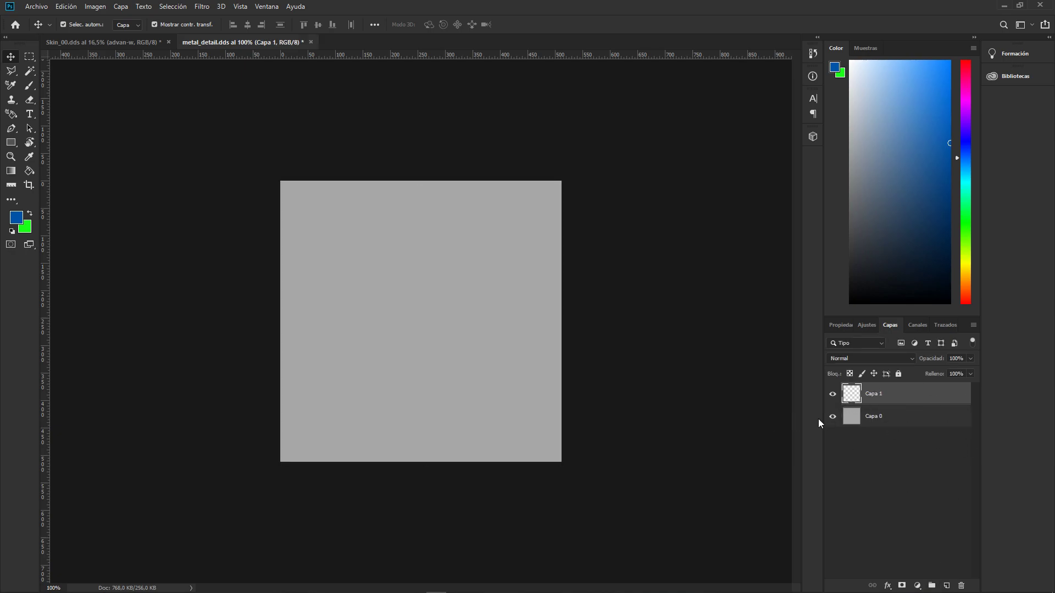
left_click(832, 418)
left_click(19, 221)
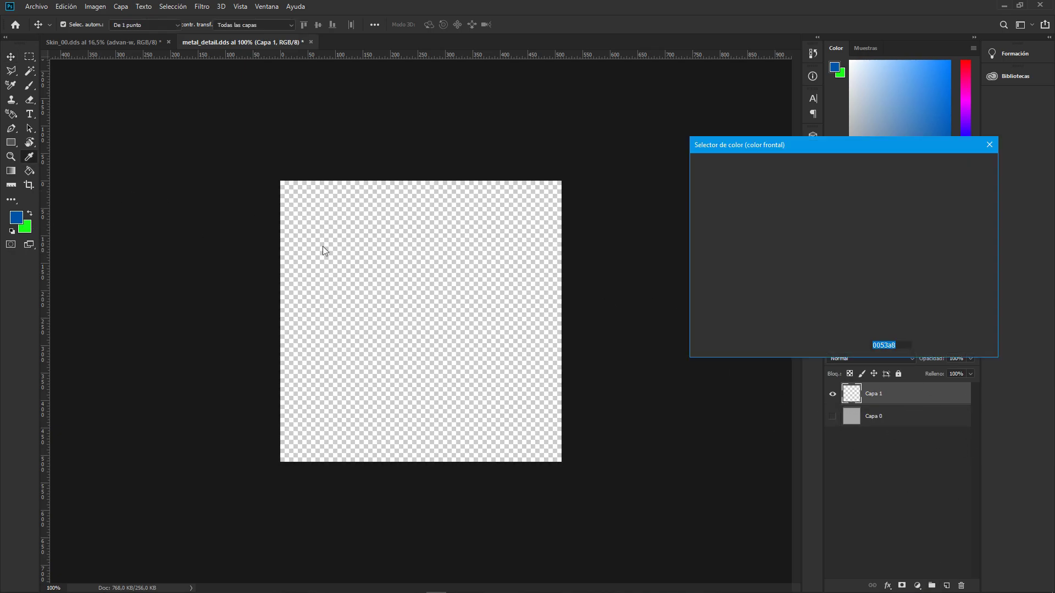
left_click_drag(858, 230, 859, 293)
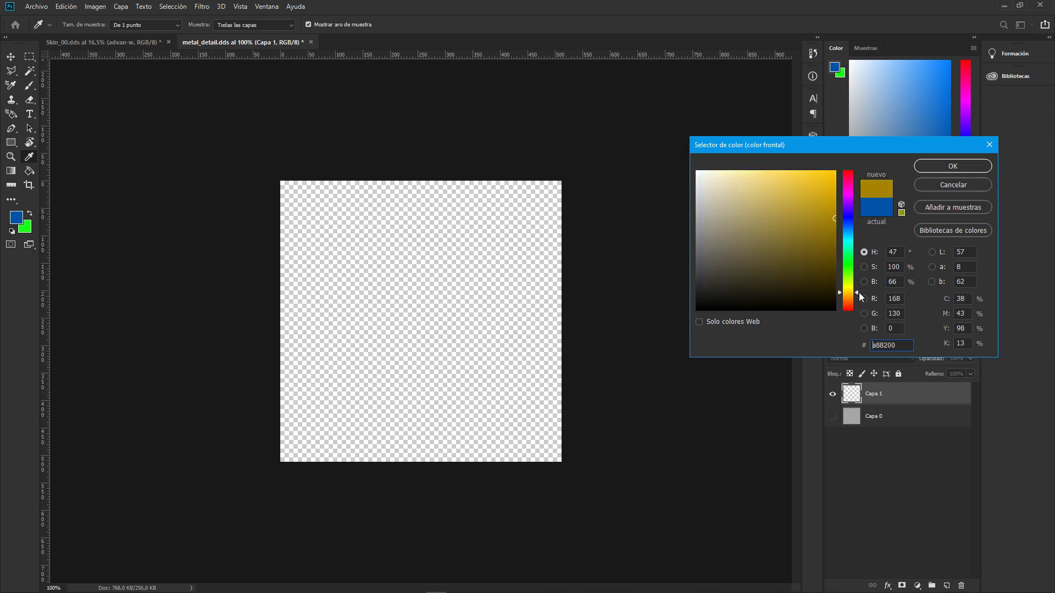
left_click_drag(841, 224, 836, 186)
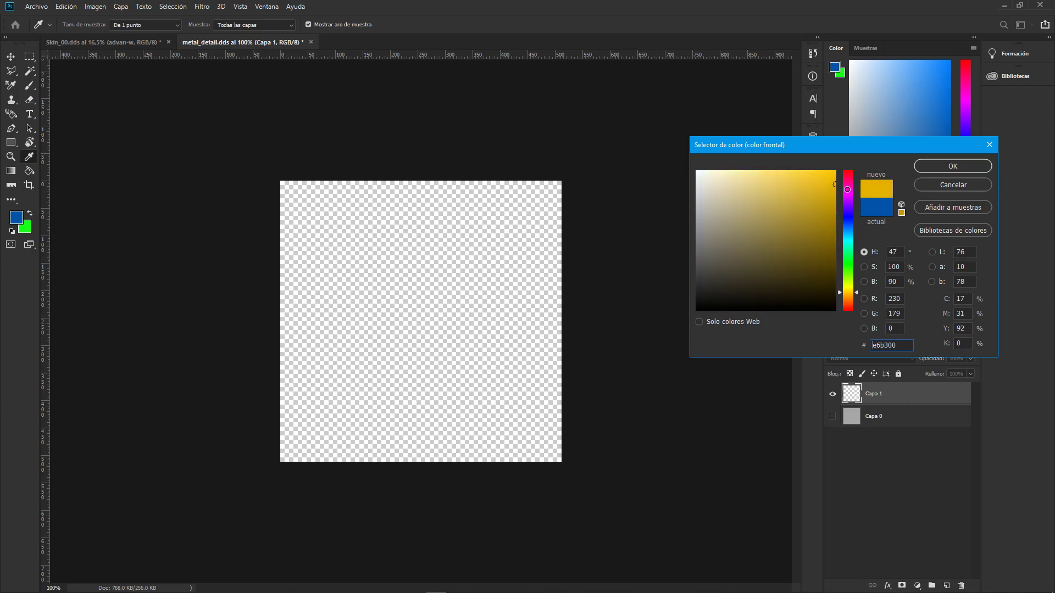
left_click(858, 295)
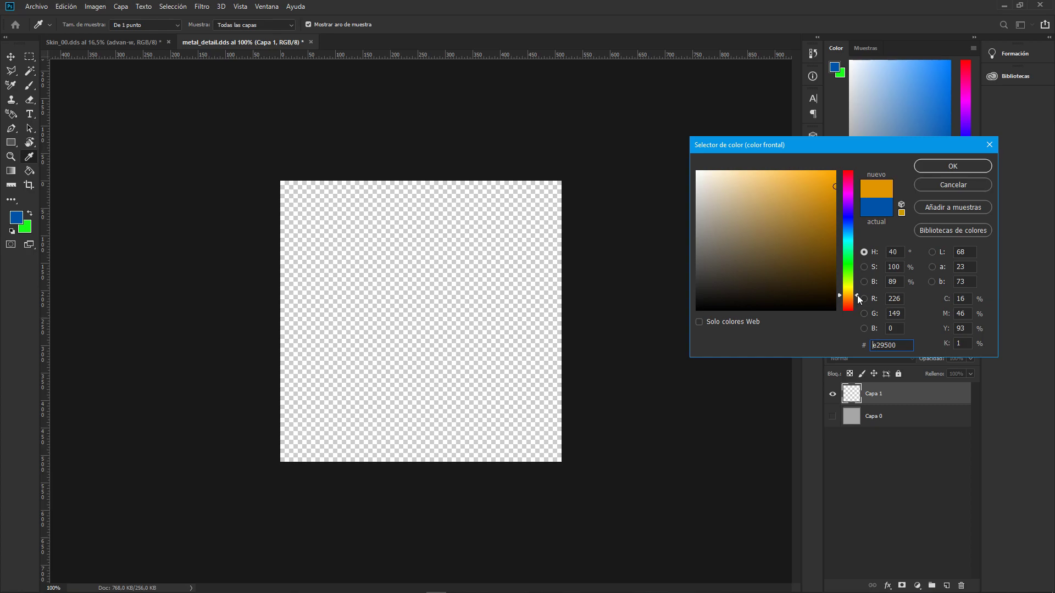
left_click(949, 168)
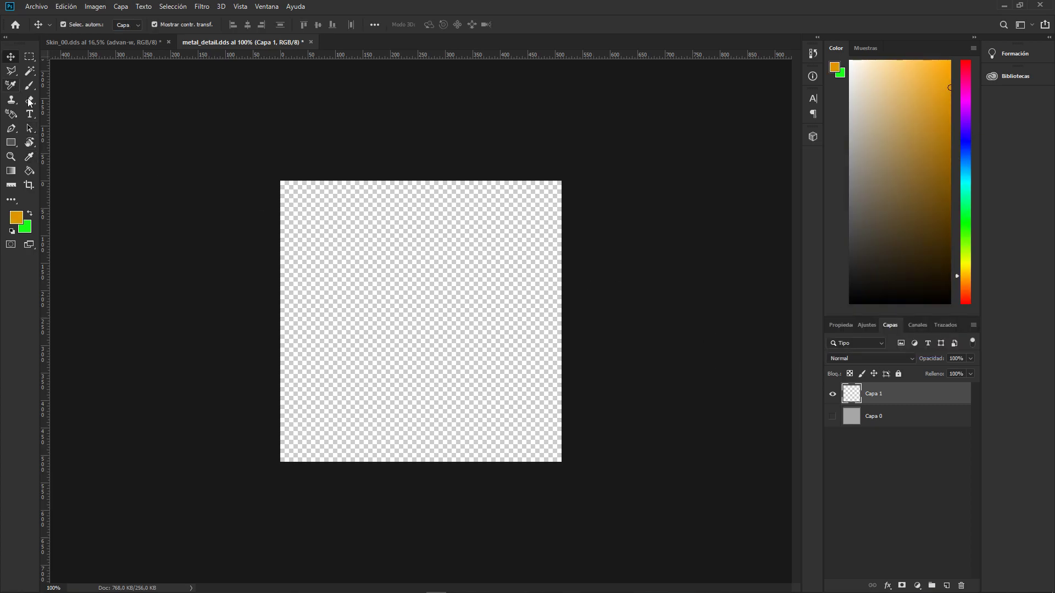
Step: Fill Capa 1 with orange using the Paint Bucket and bring up Guardar como
left_click(30, 171)
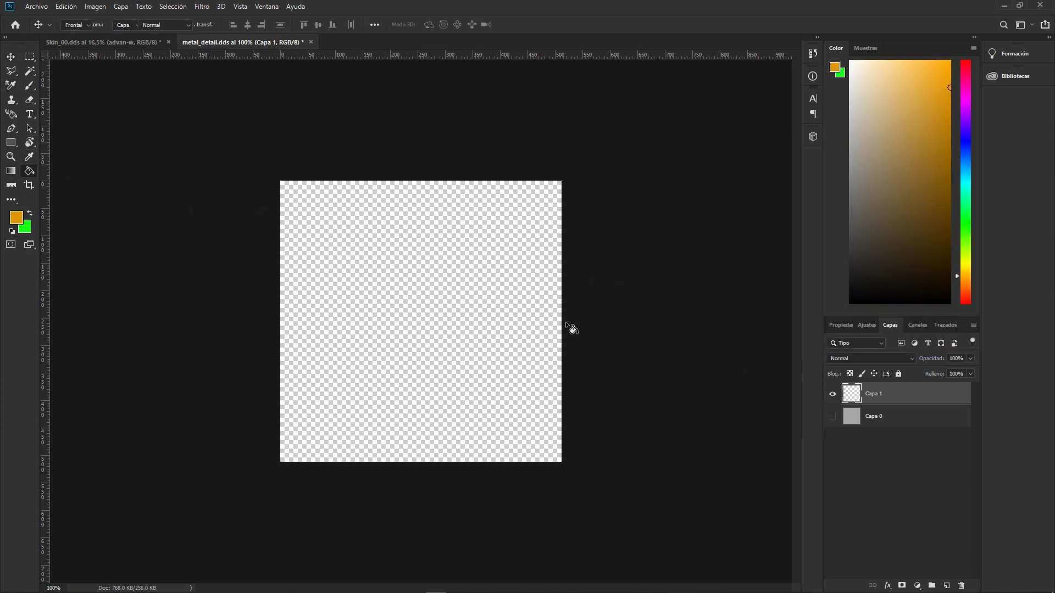
left_click(464, 310)
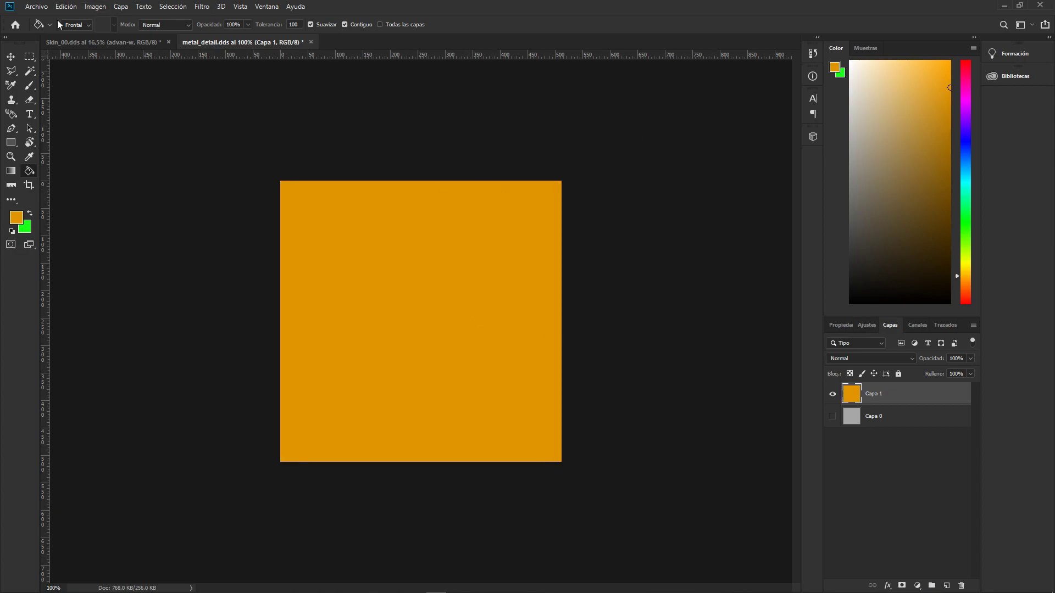
left_click(36, 6)
left_click(66, 128)
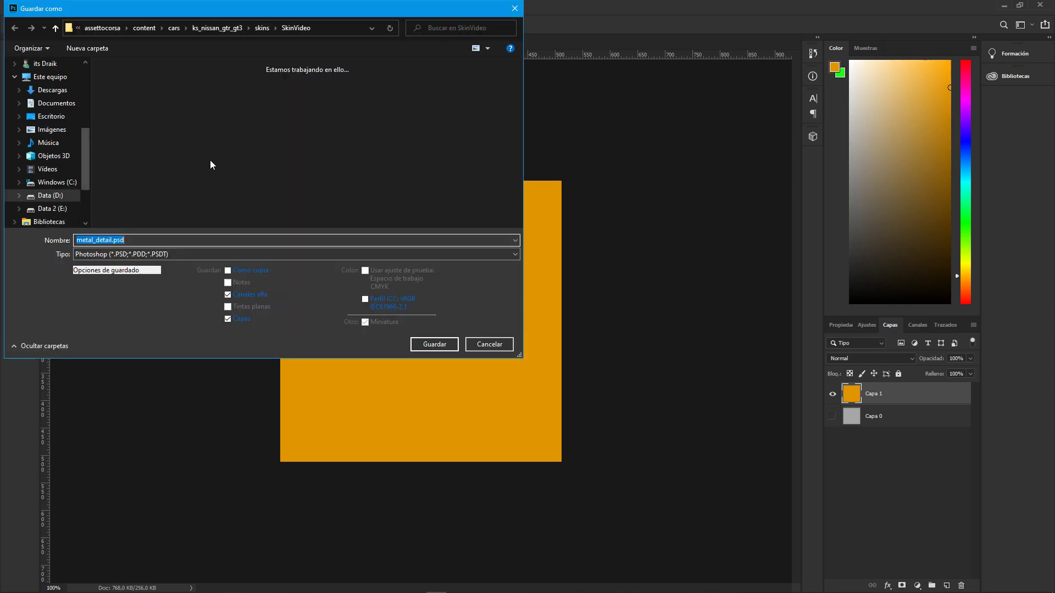
Step: Save as D3D/DDS format, replacing the existing metal_detail.dds in the SkinVideo folder
left_click(131, 255)
left_click(352, 300)
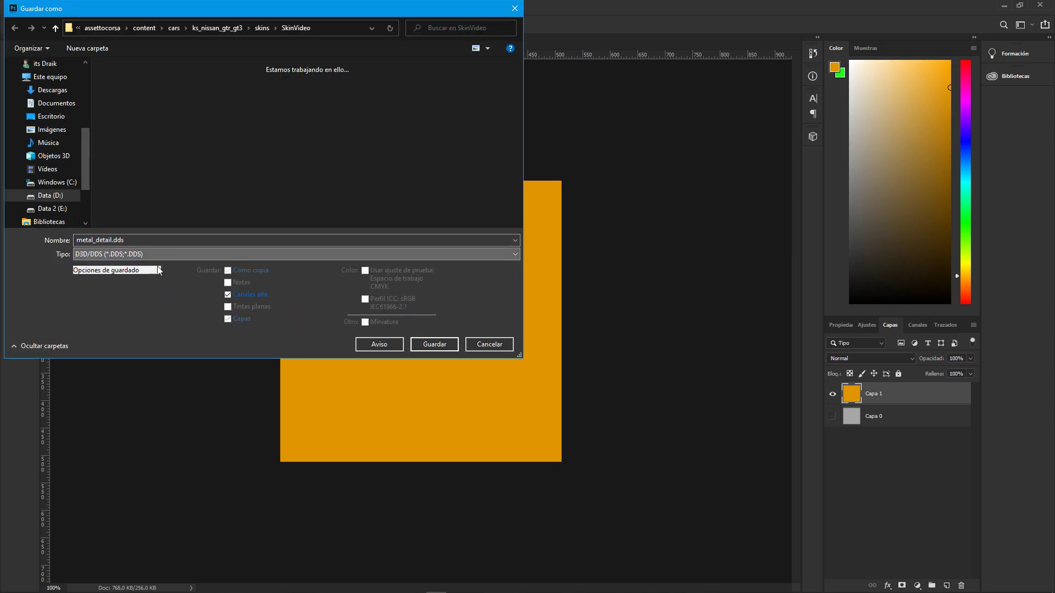
left_click(435, 346)
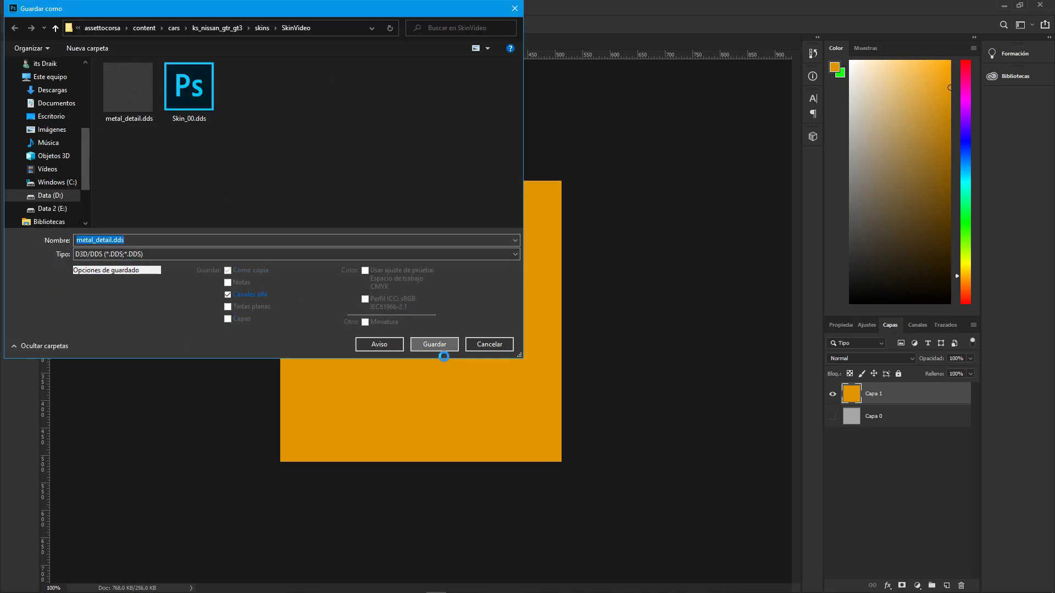
left_click(554, 303)
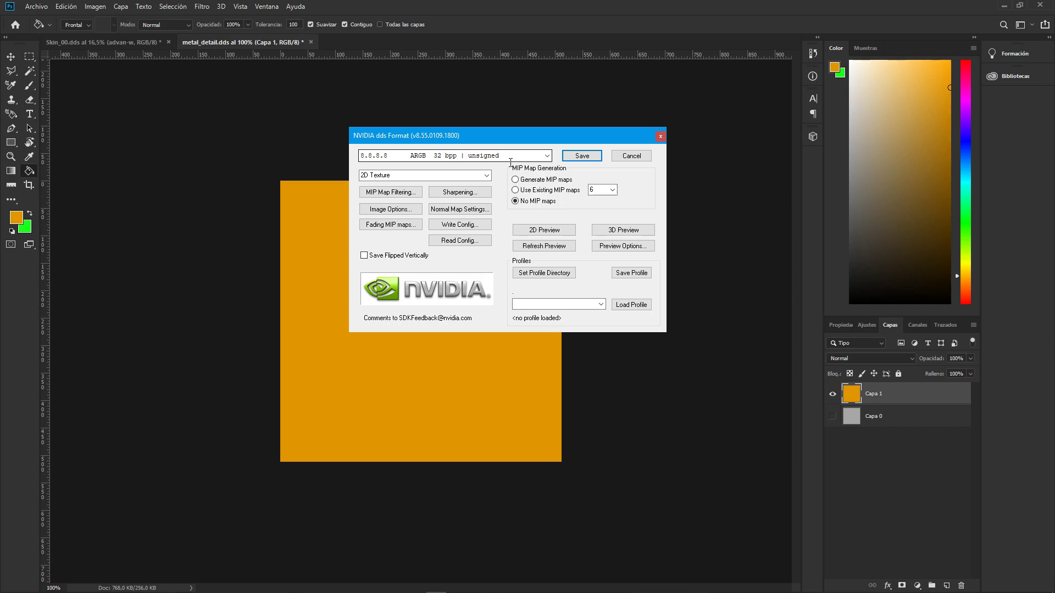
Step: Keep 8.8.8.8 ARGB 32 bpp unsigned in the NVIDIA DDS export dialog and write the file
left_click(547, 157)
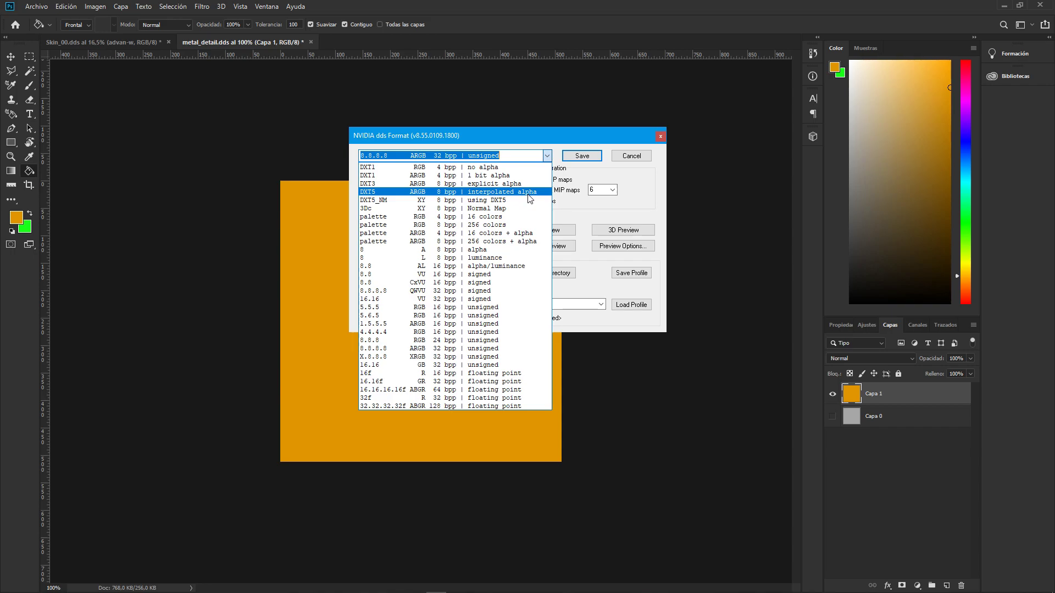
left_click(399, 349)
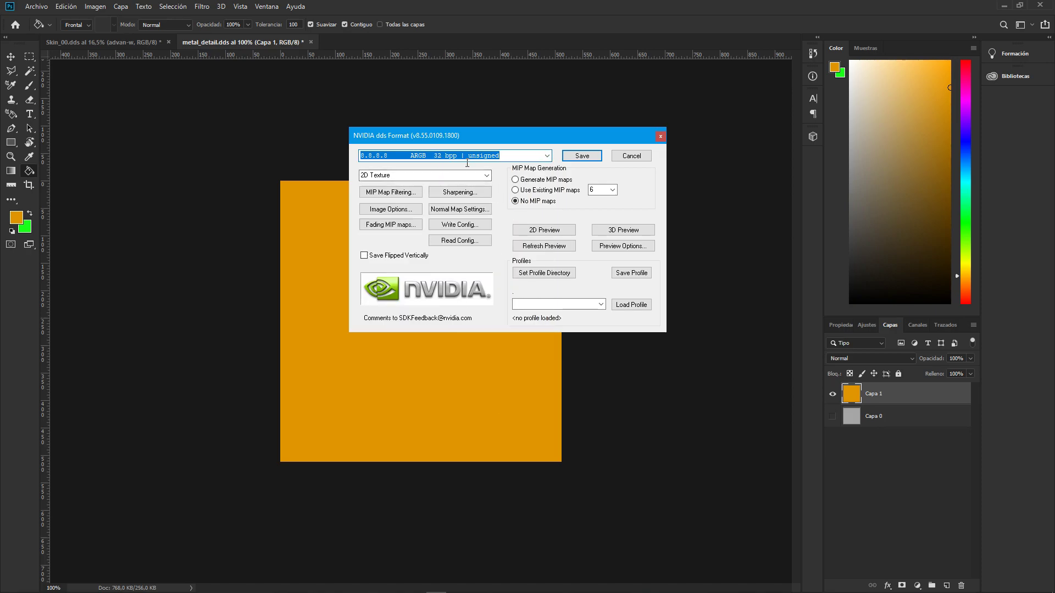
left_click(547, 155)
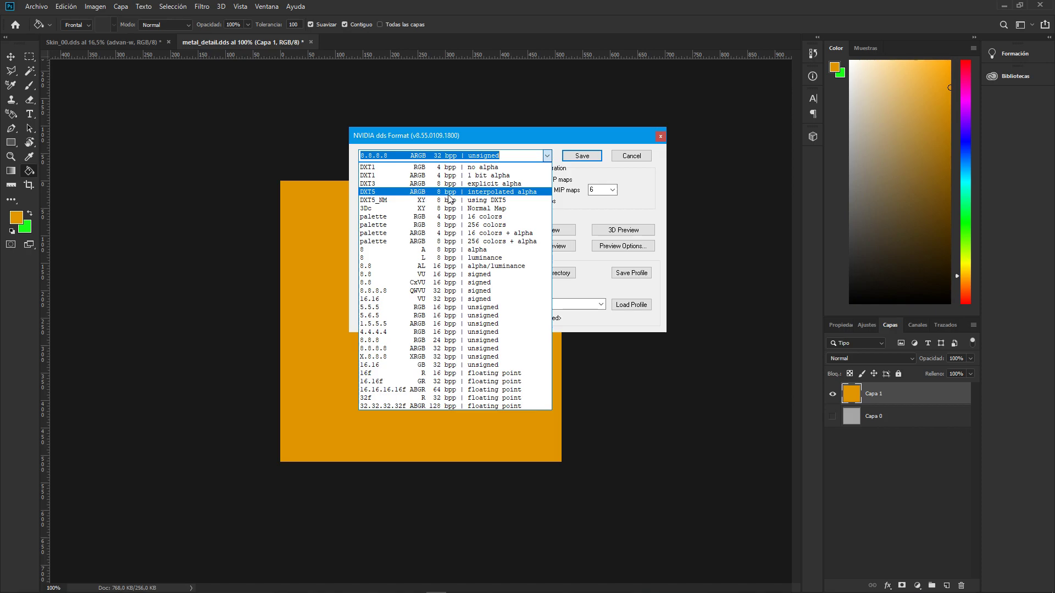
left_click(642, 210)
left_click(591, 158)
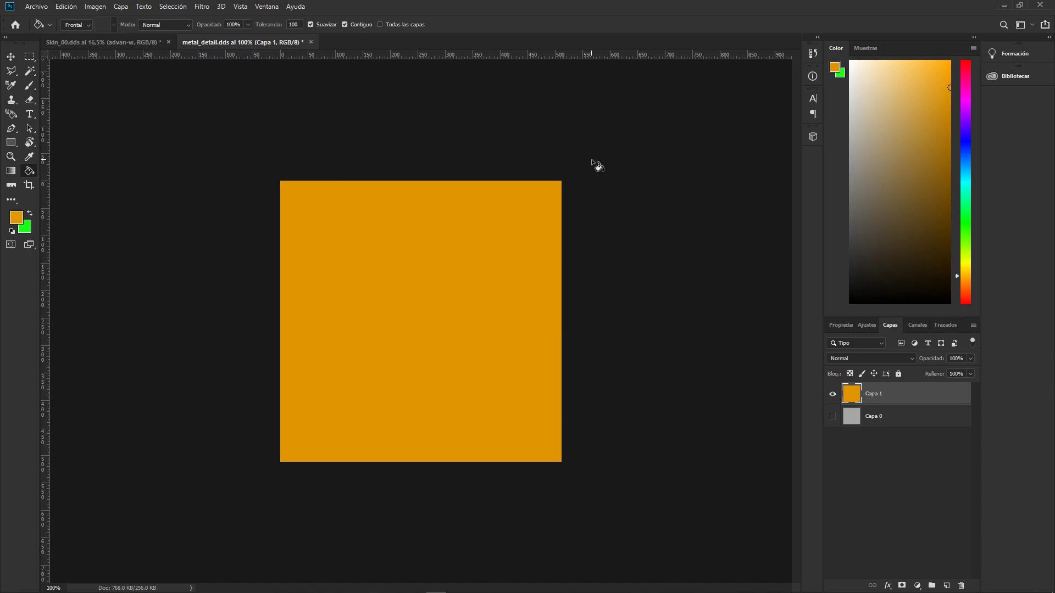
left_click(1004, 6)
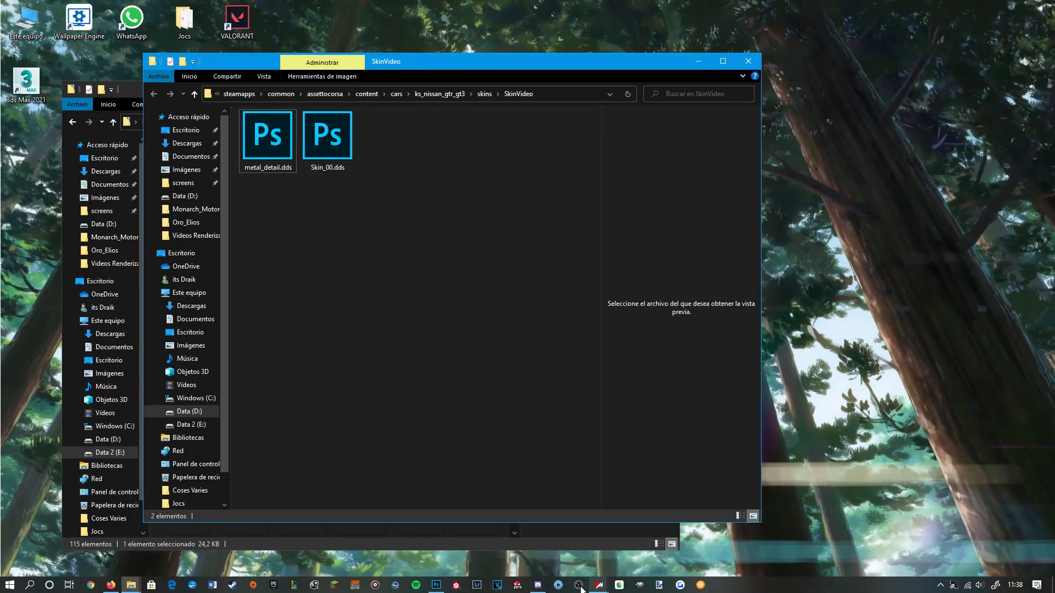
left_click(598, 586)
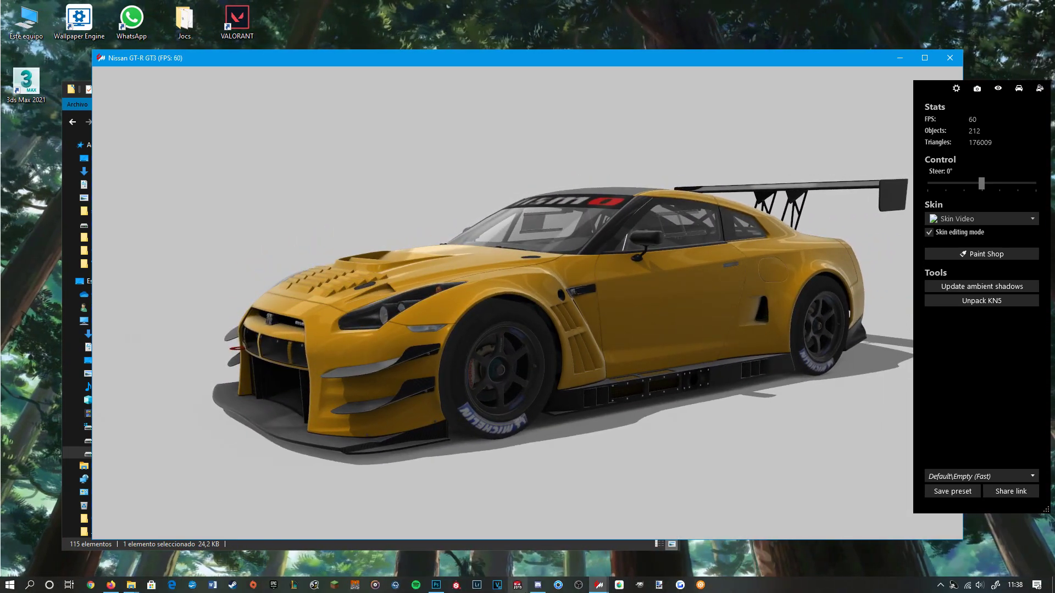
left_click(541, 533)
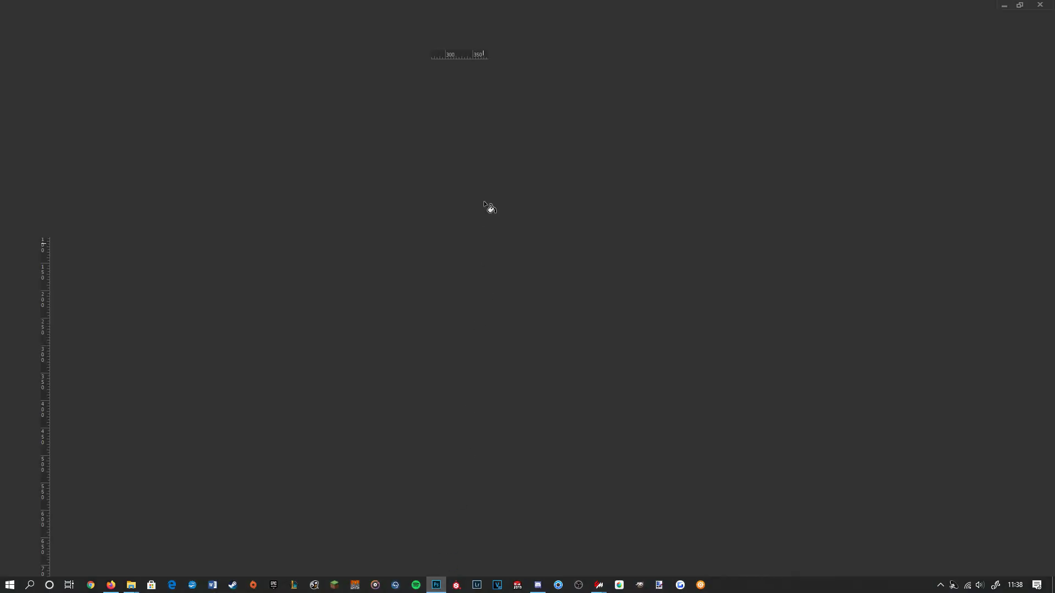
Step: On Skin_00.dds, load the advan-w logo's outline as a selection, then pick the Lasso tool
left_click(89, 42)
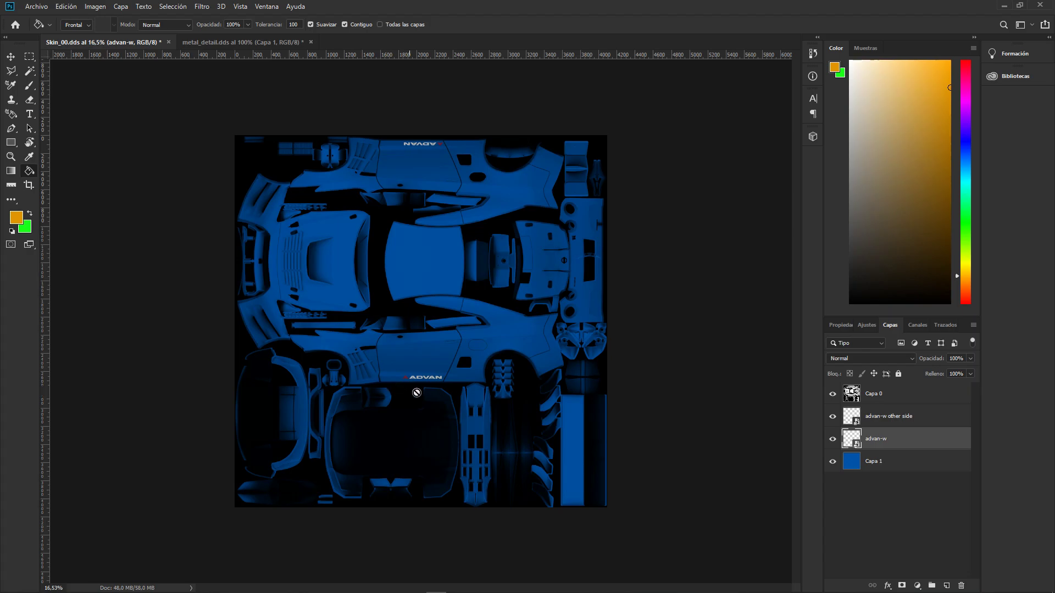
scroll(426, 387, "up", 2)
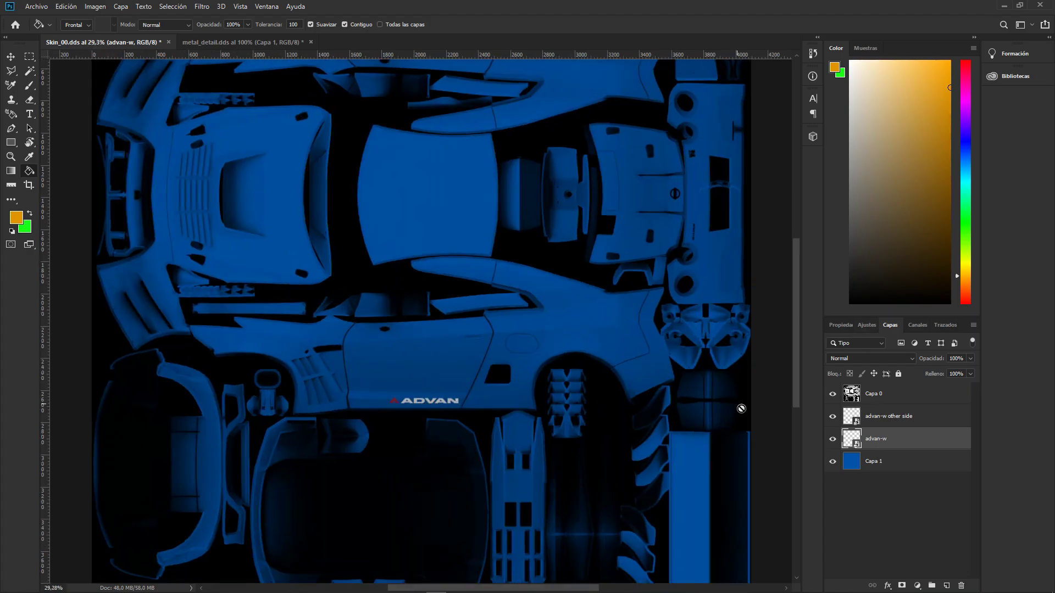
left_click(856, 439, "ctrl")
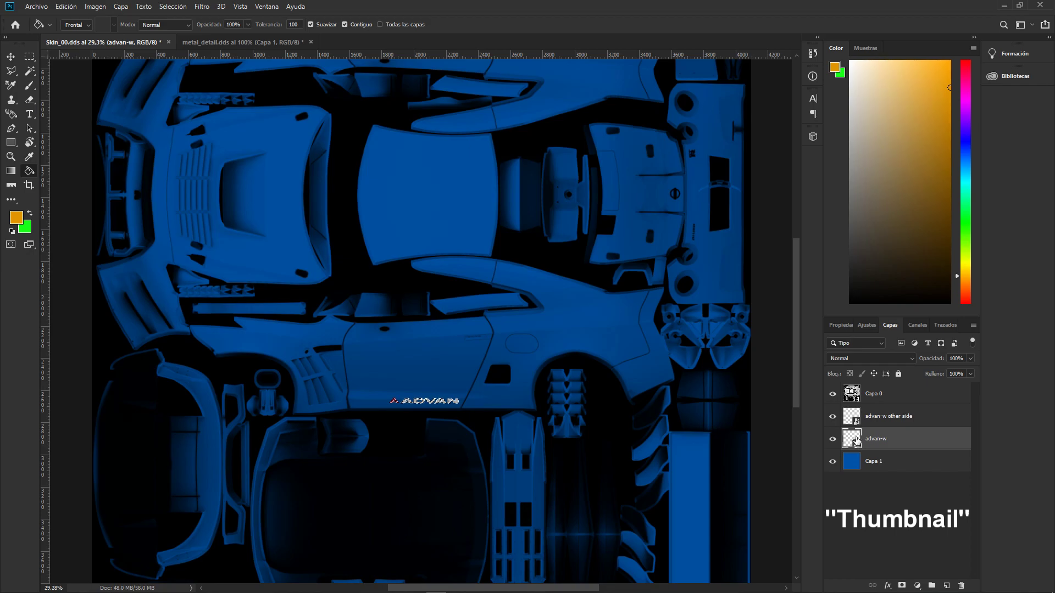
scroll(411, 376, "up", 8)
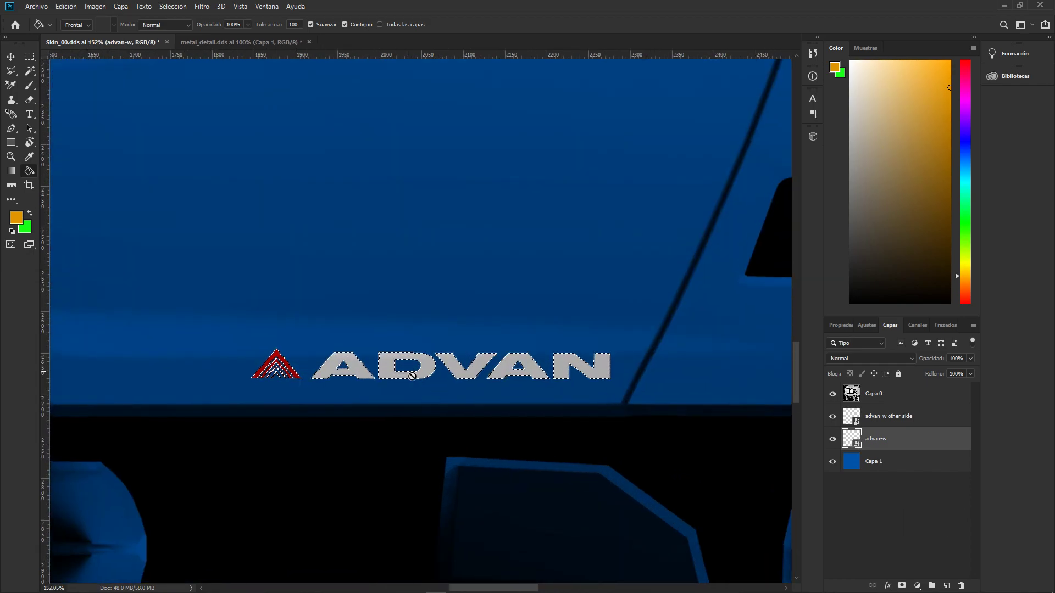
left_click(11, 72)
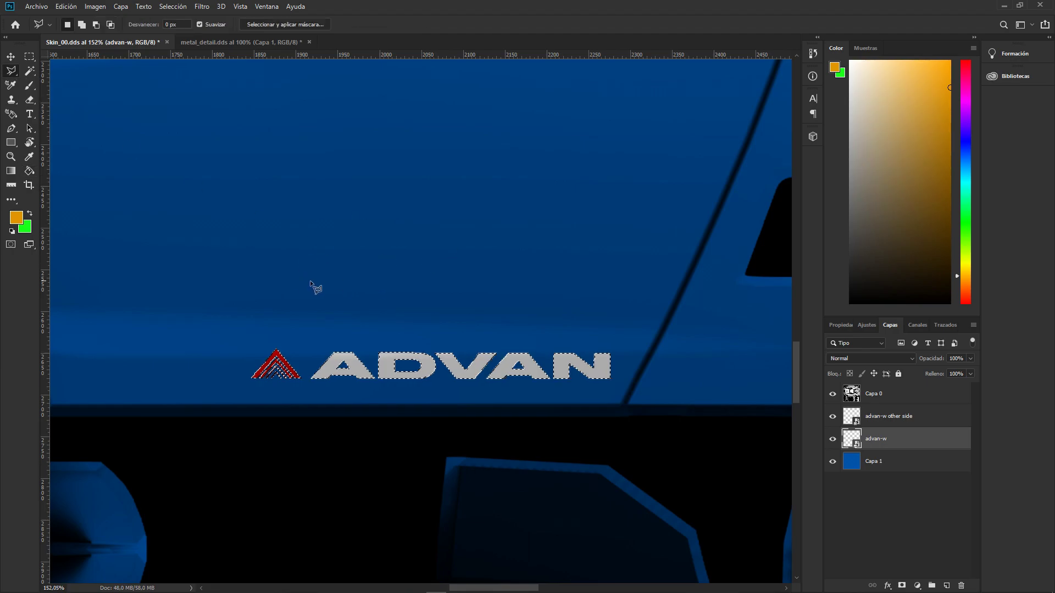
Step: Save the ADVAN logo selection into a new alpha channel with Guardar selección
right_click(339, 311)
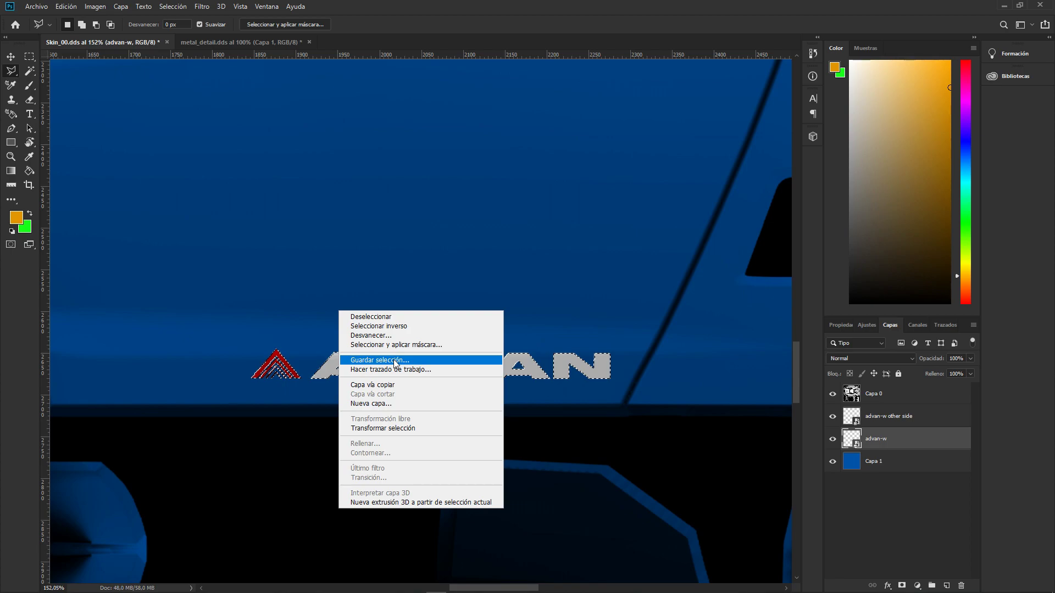
left_click(381, 360)
left_click(349, 171)
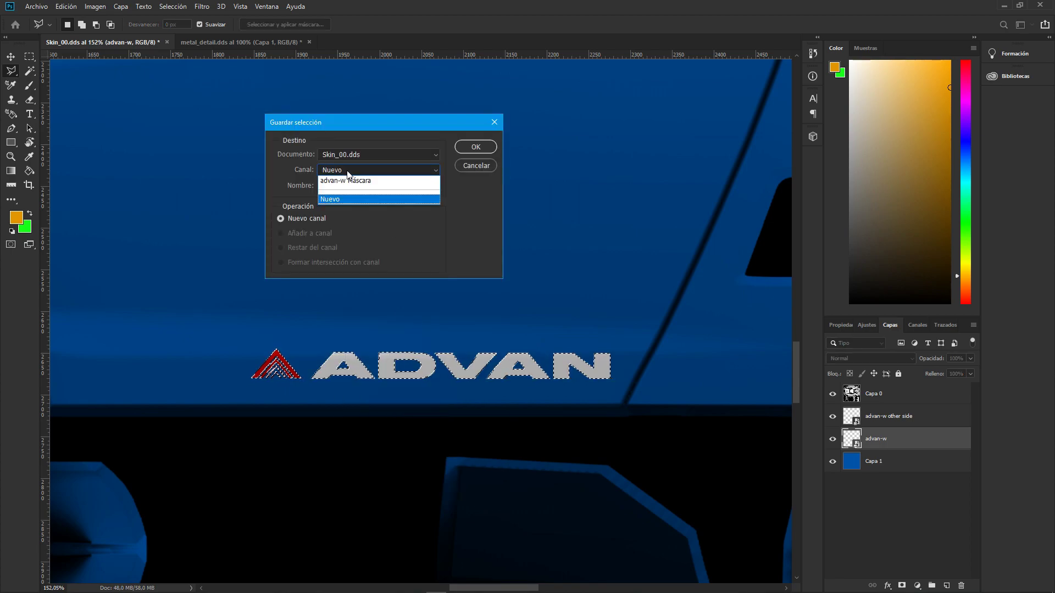
left_click(350, 172)
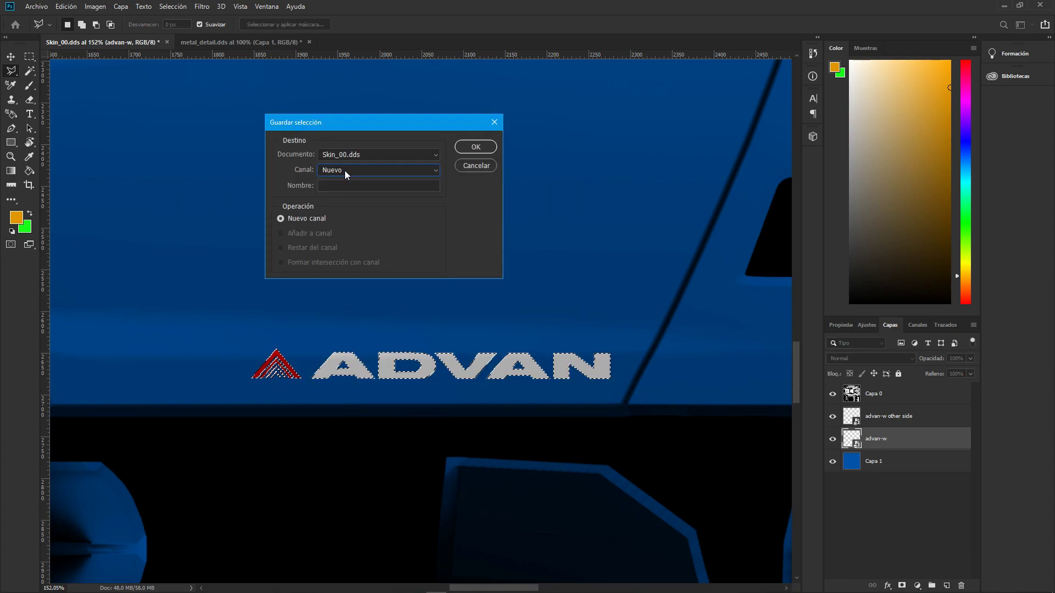
left_click(480, 147)
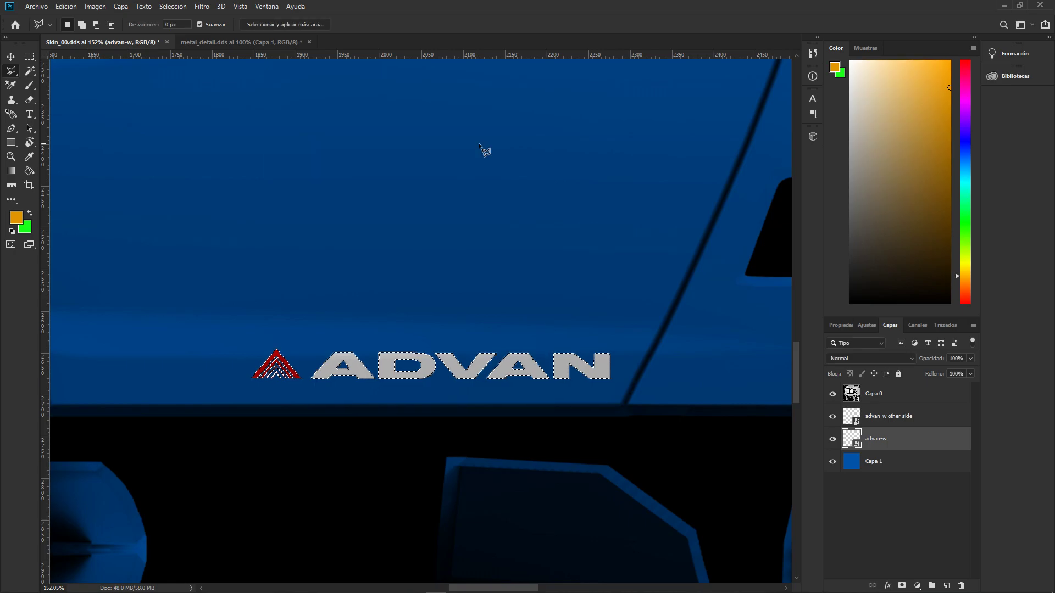
scroll(481, 316, "down", 5)
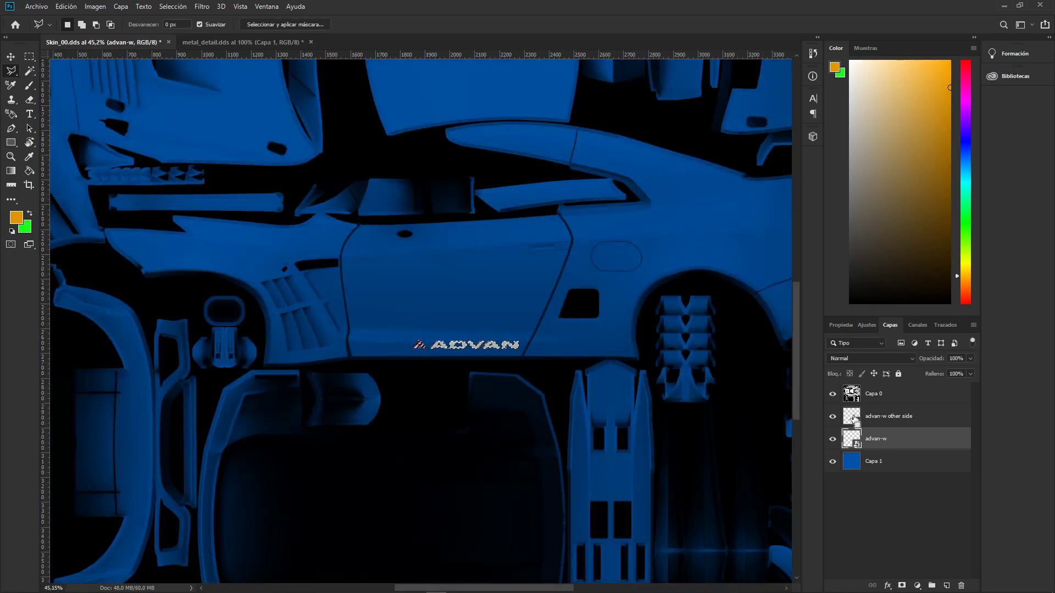
Step: Add the selection into the Alfa 1 channel with Añadir a canal and hide Capa 1
right_click(375, 263)
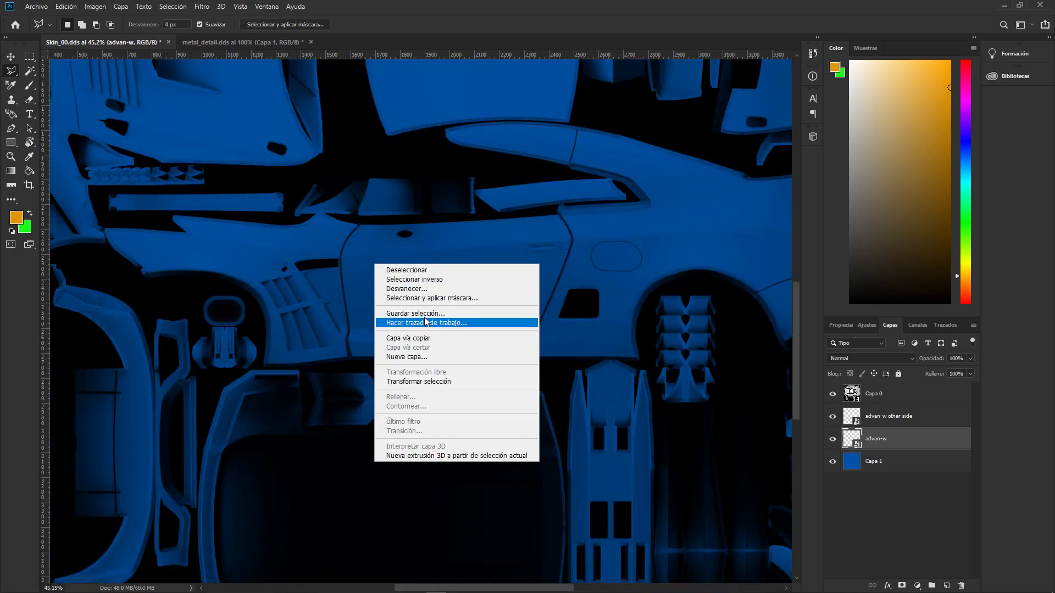
left_click(433, 313)
left_click(352, 171)
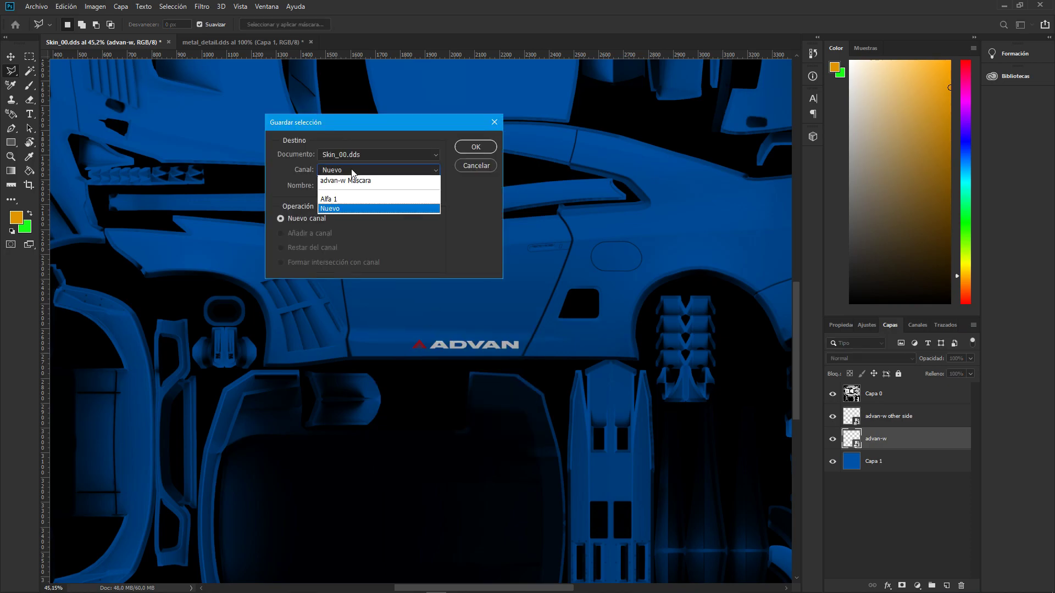
left_click(343, 200)
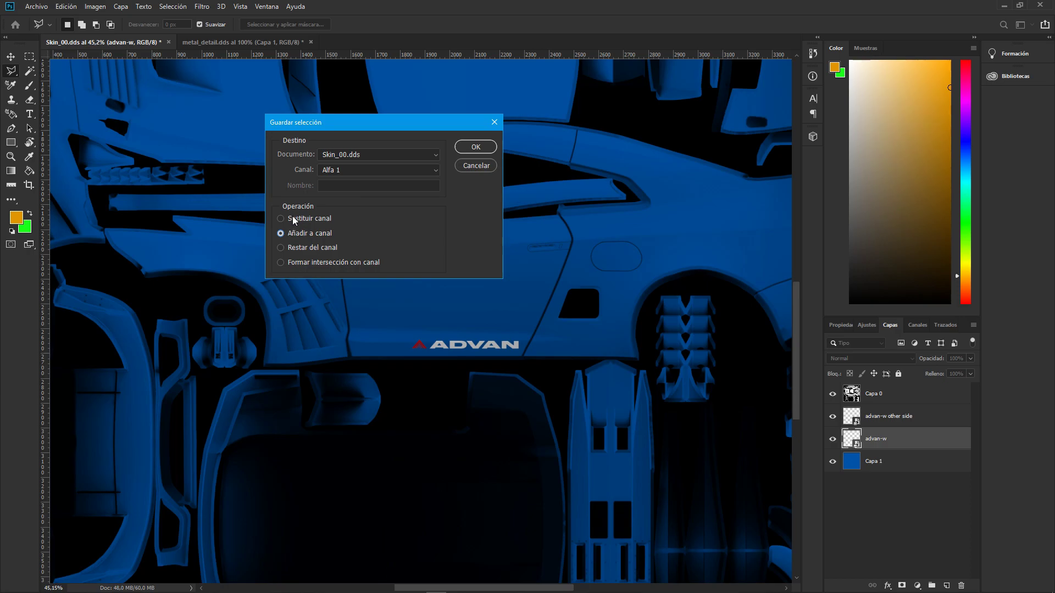
left_click(477, 146)
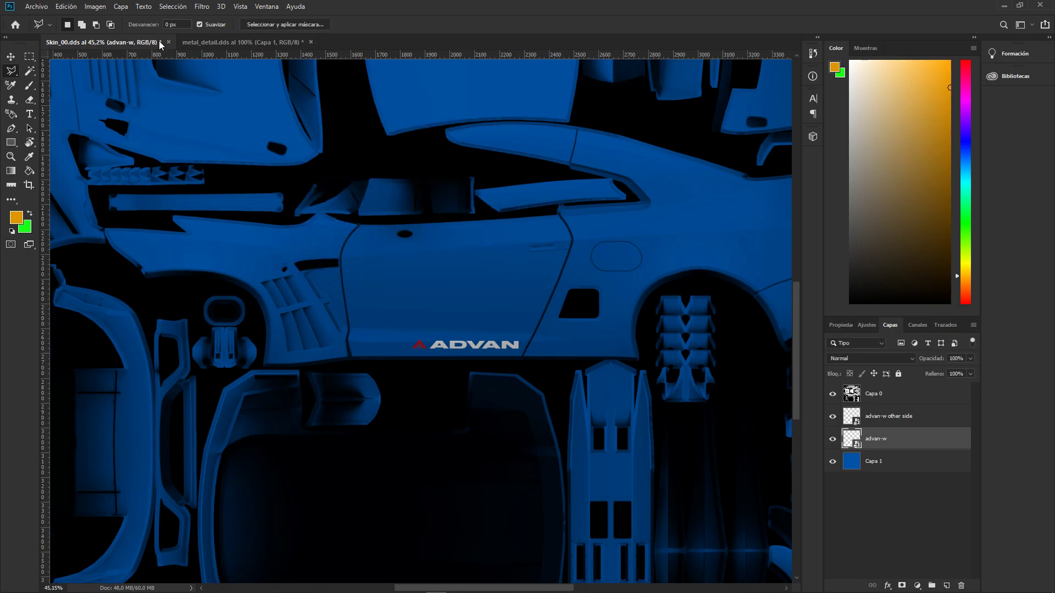
left_click(833, 461)
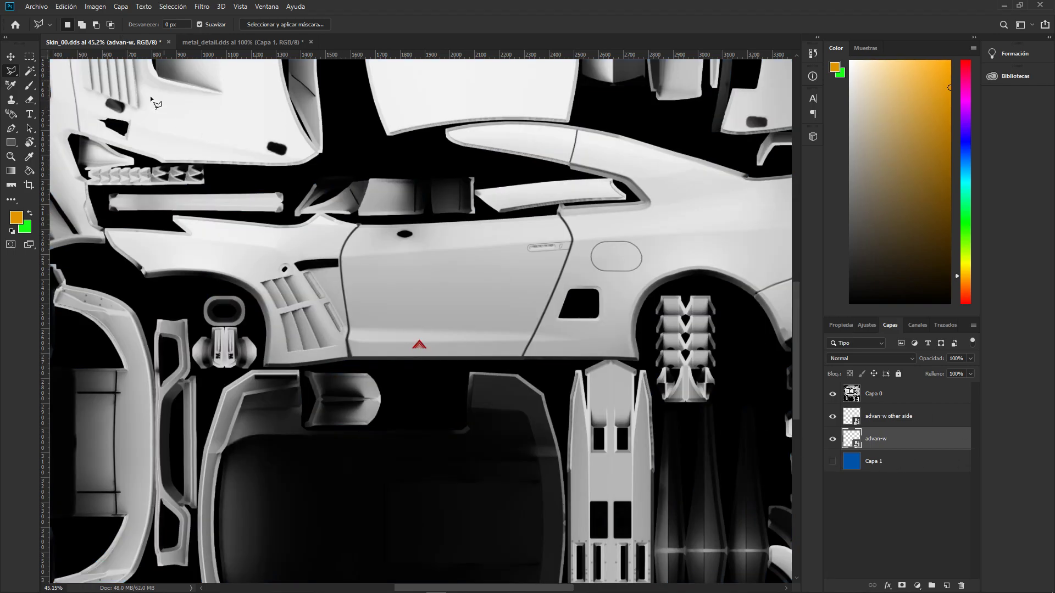
Step: Save the skin as Skin_00.dds in D3D/DDS format to SkinVideo, replacing the existing file
left_click(37, 7)
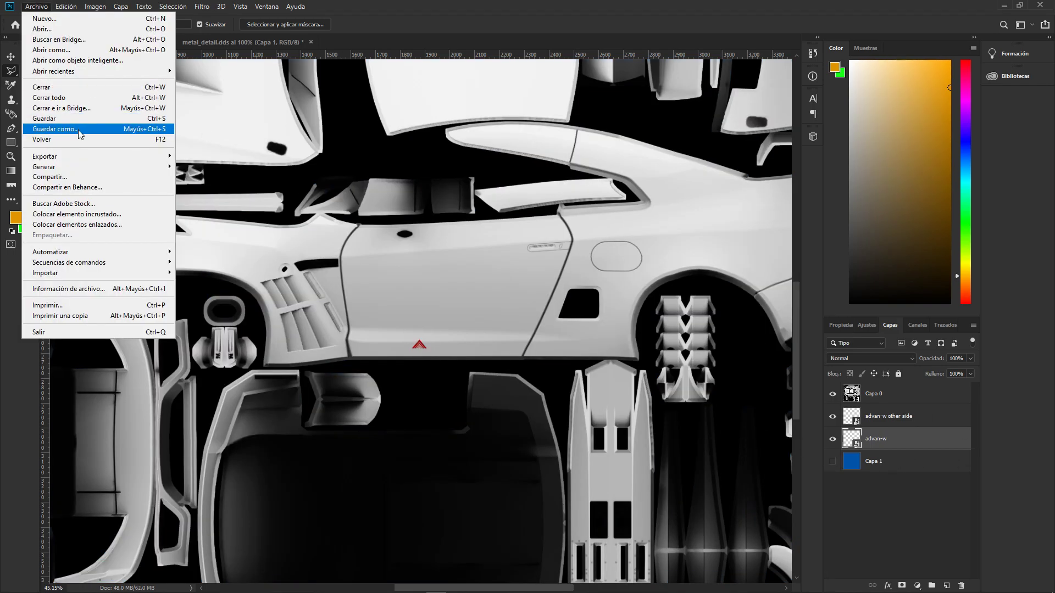
left_click(55, 129)
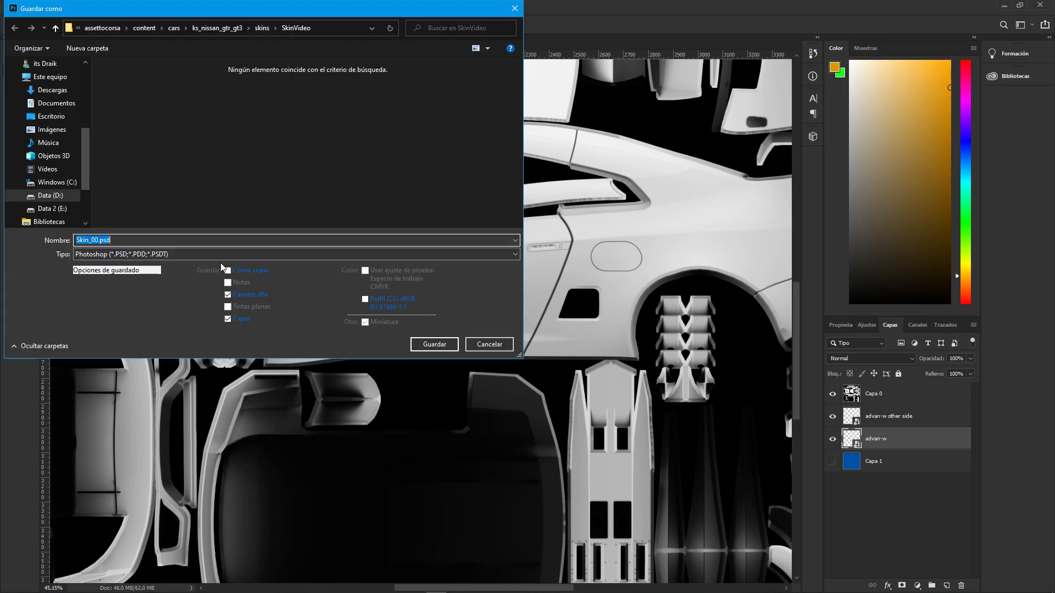
left_click(220, 258)
left_click(144, 299)
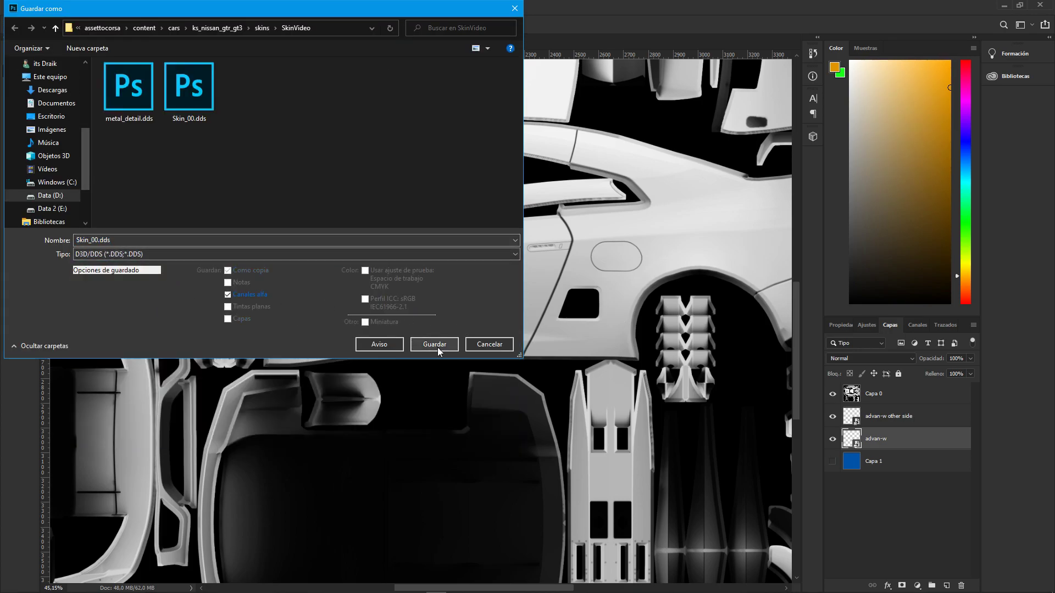
left_click(437, 347)
left_click(549, 300)
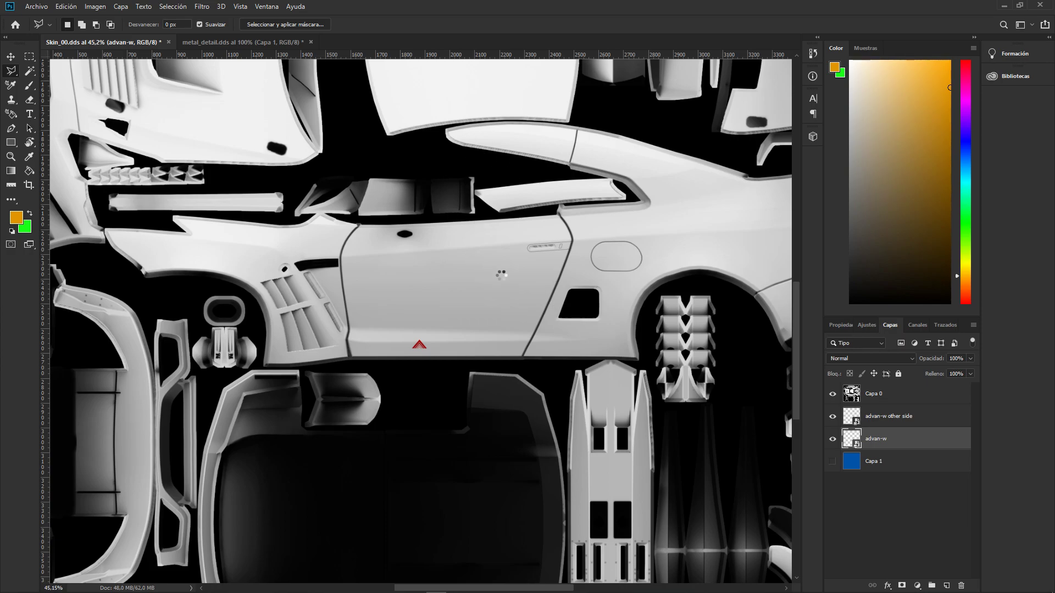
Step: Confirm the NVIDIA DDS save and orbit the showroom car to check the ADVAN logo
left_click(580, 159)
left_click(1003, 5)
left_click_drag(559, 318, 626, 357)
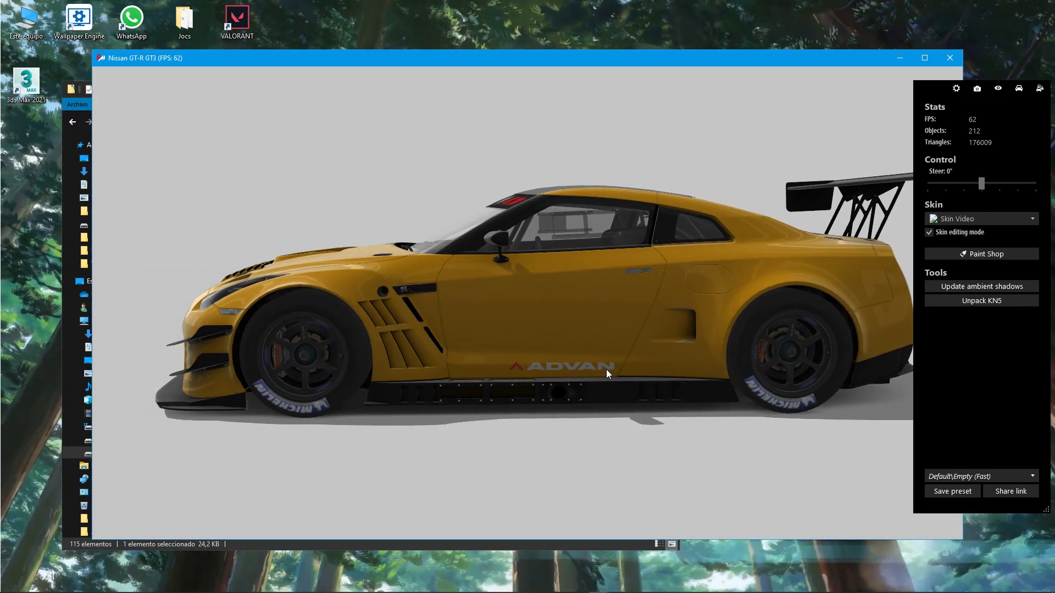
scroll(602, 381, "up", 5)
scroll(604, 395, "down", 2)
left_click_drag(608, 411, 681, 413)
scroll(599, 343, "down", 5)
left_click_drag(599, 343, 519, 334)
scroll(650, 417, "up", 5)
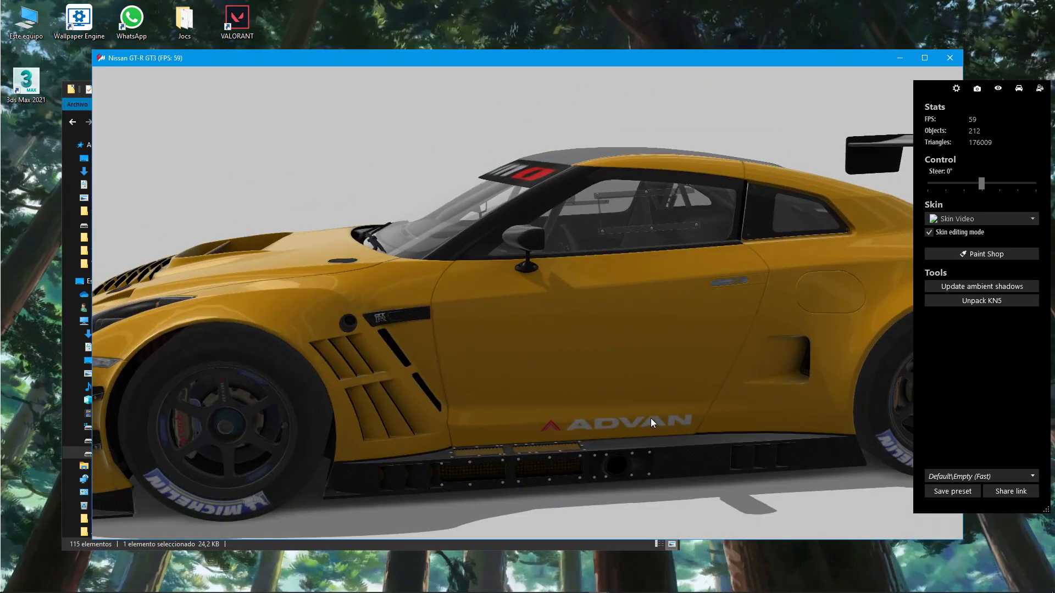
scroll(629, 401, "down", 2)
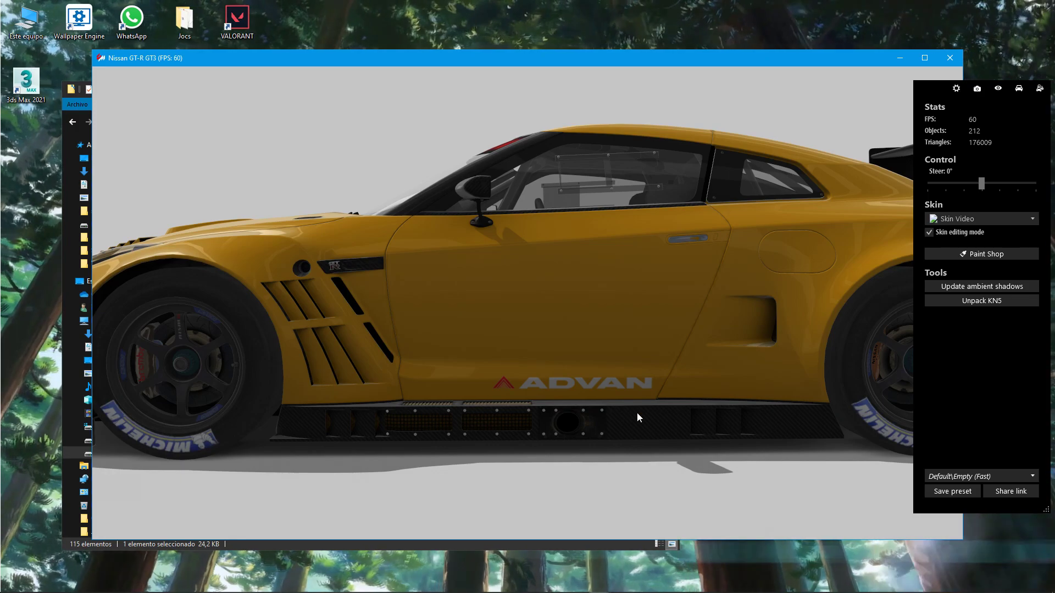
Step: Minimize Content Manager and orbit the GT-R GT3 to view its door side-on
mouse_move(582, 592)
left_click(538, 533)
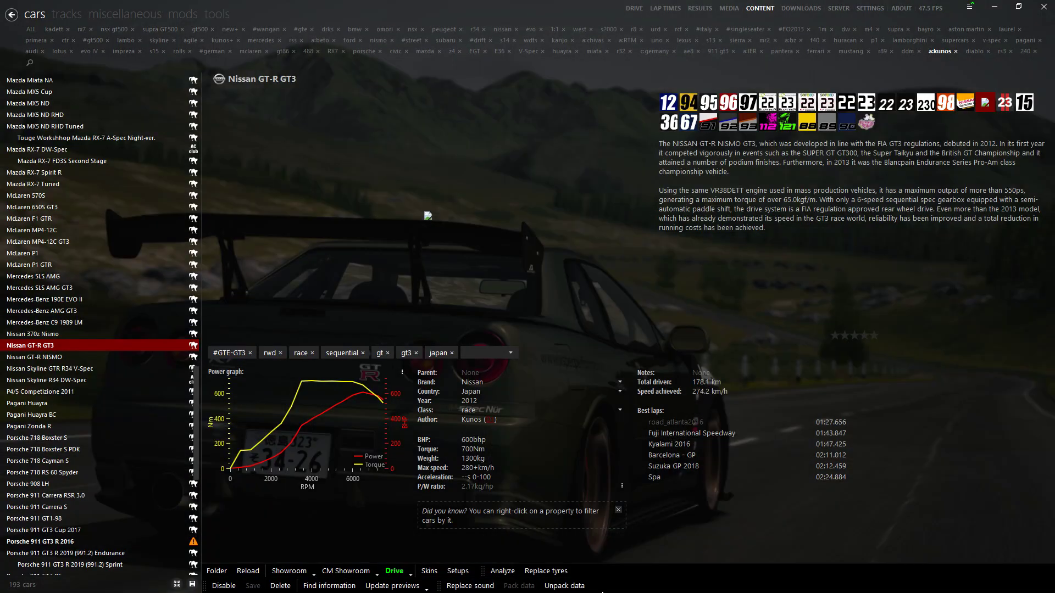
left_click(997, 10)
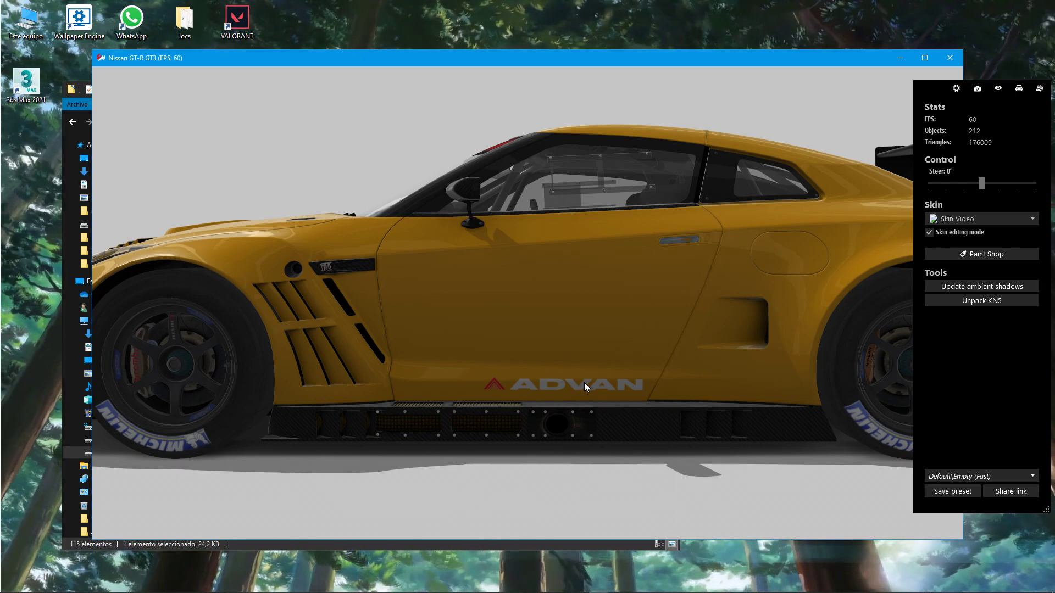
scroll(610, 396, "up", 3)
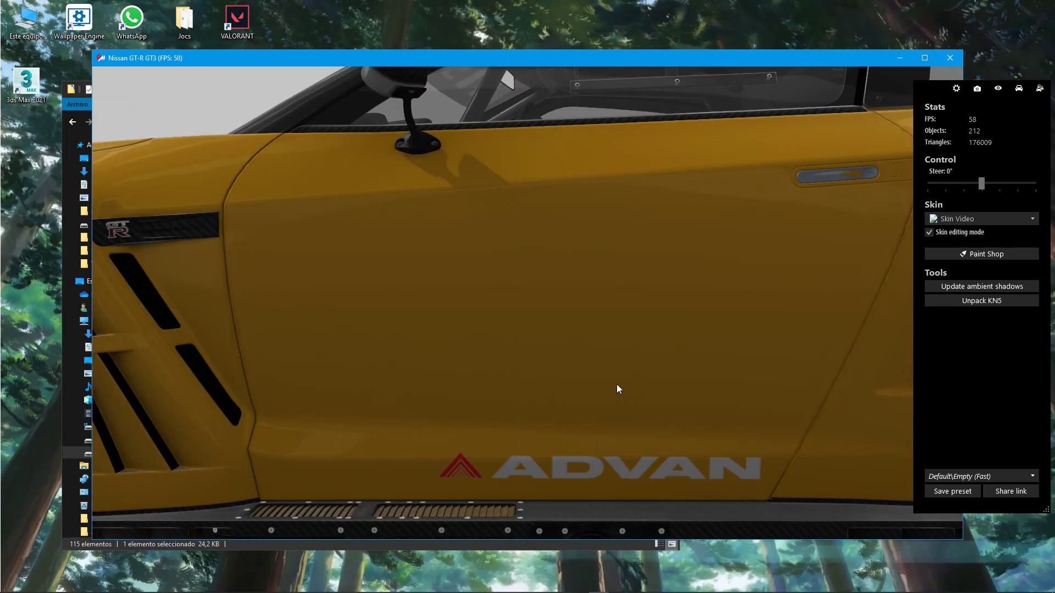
scroll(617, 387, "down", 5)
left_click_drag(585, 343, 655, 350)
scroll(655, 351, "up", 2)
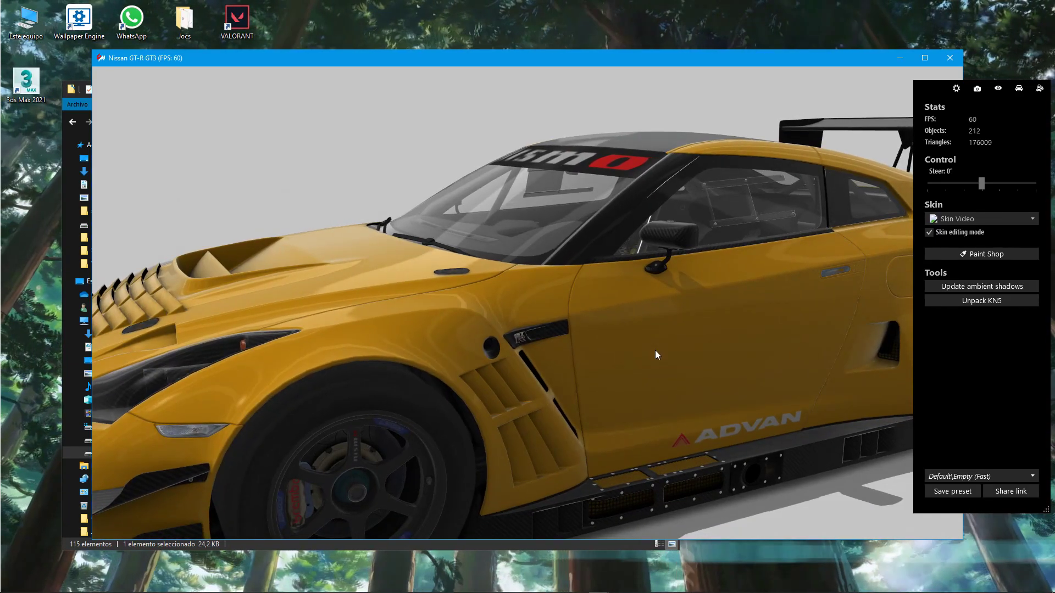
left_click_drag(639, 347, 622, 338)
Step: Turn off skin editing mode and view the car from a front three-quarter angle
left_click(962, 234)
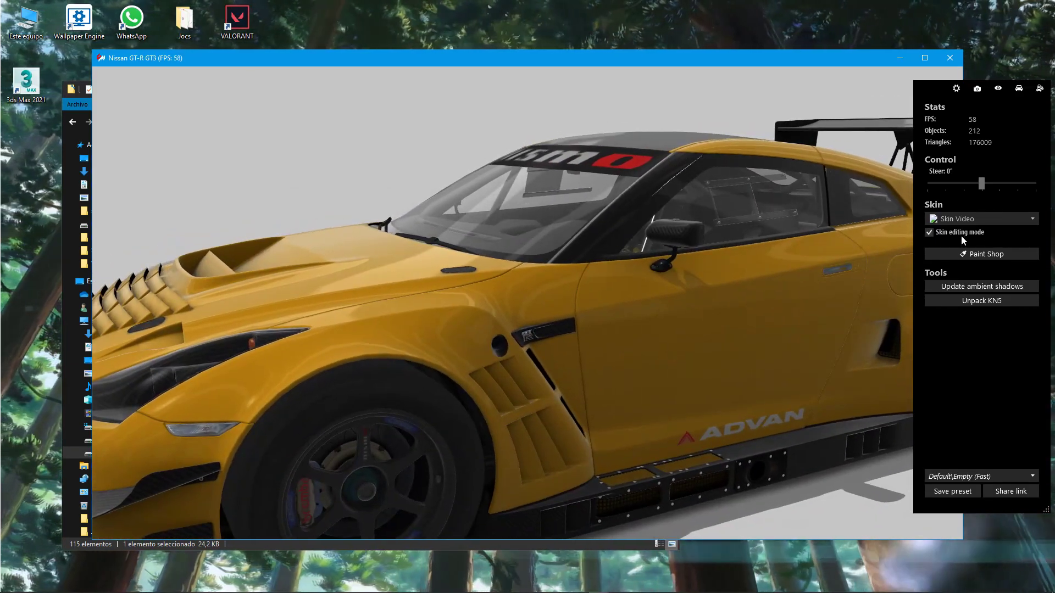
scroll(648, 336, "down", 3)
left_click_drag(647, 335, 689, 324)
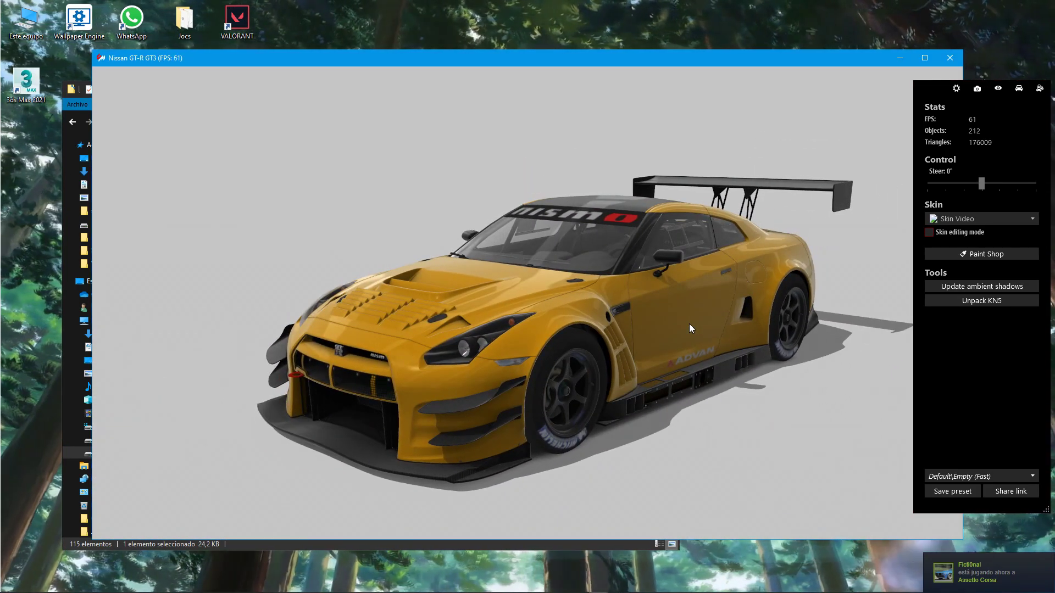
left_click_drag(691, 324, 692, 318)
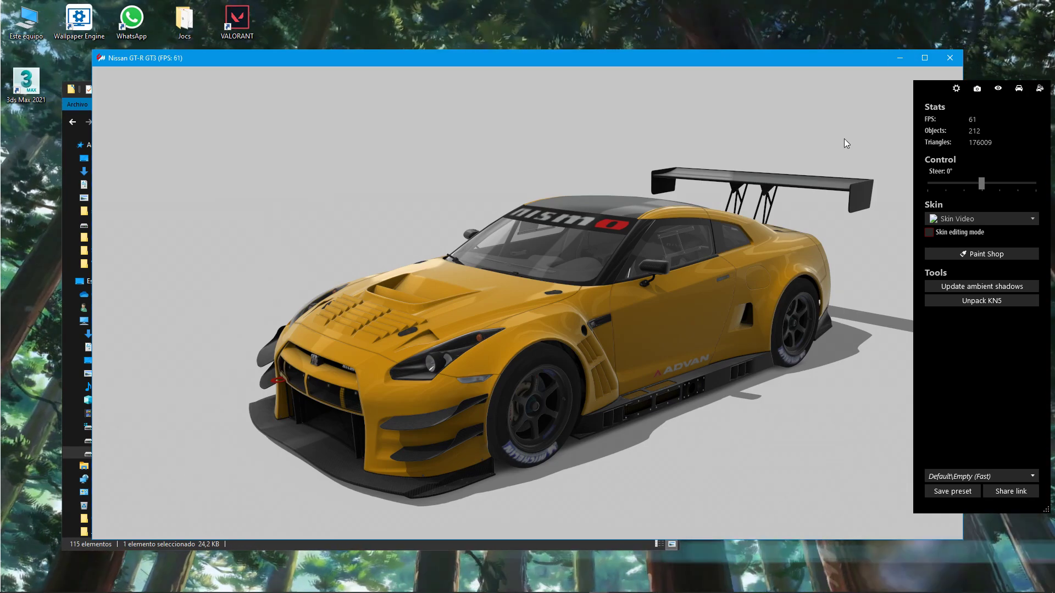
Step: Close the showroom and update the preview of the Skin Video livery
left_click(949, 58)
left_click(619, 585)
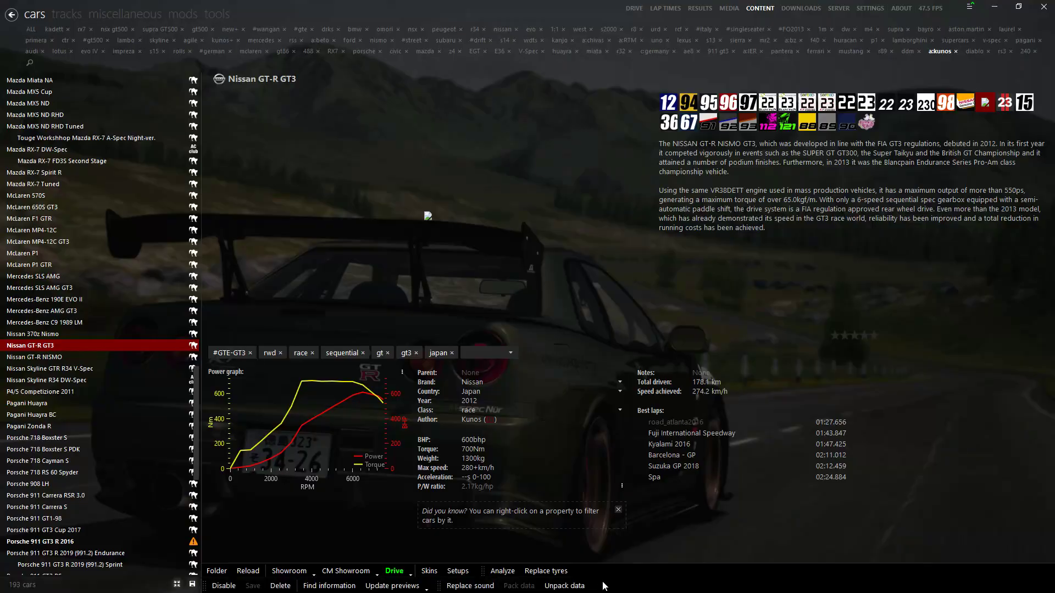
right_click(984, 107)
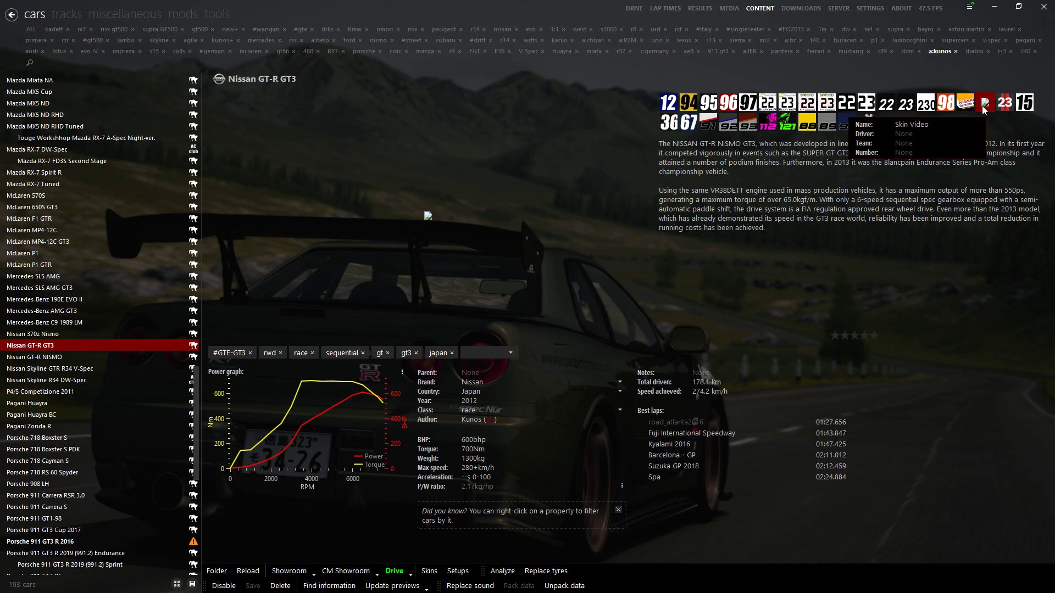
left_click(878, 163)
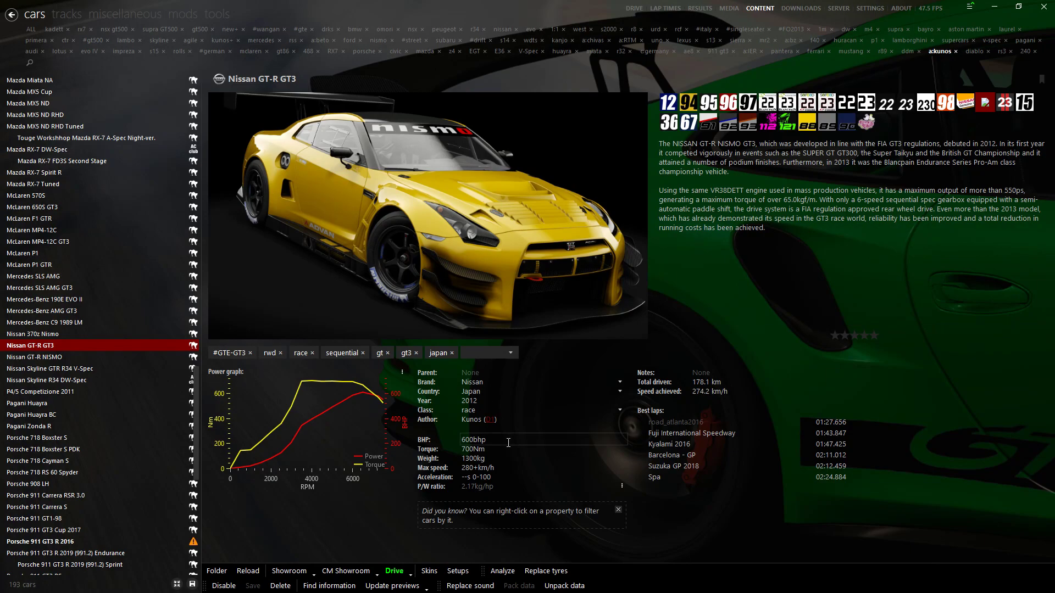
Step: Set the preview camera preset to Kunos in the preview update options
left_click(427, 586)
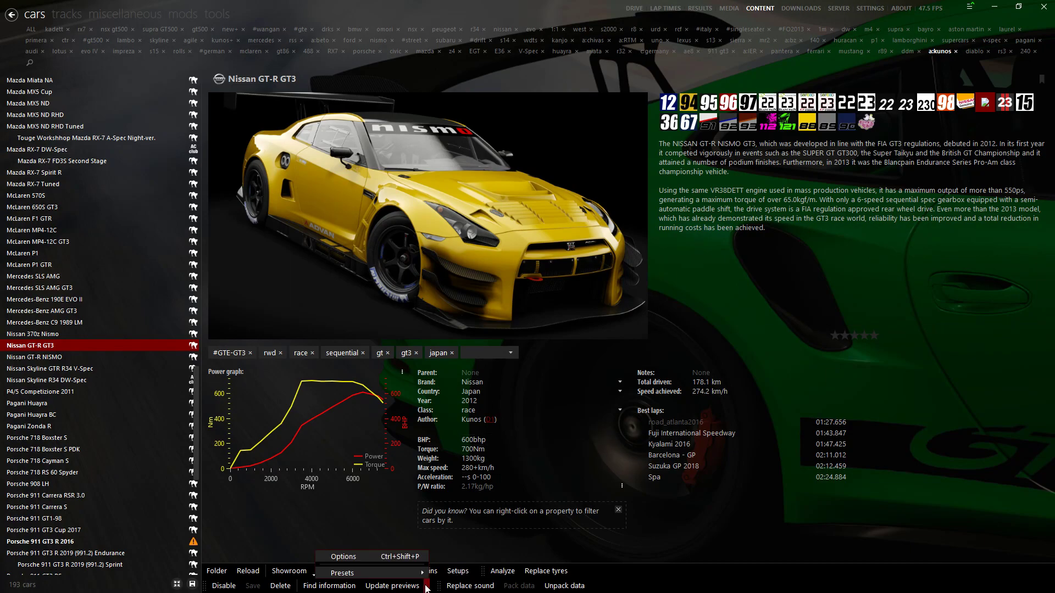
mouse_move(424, 577)
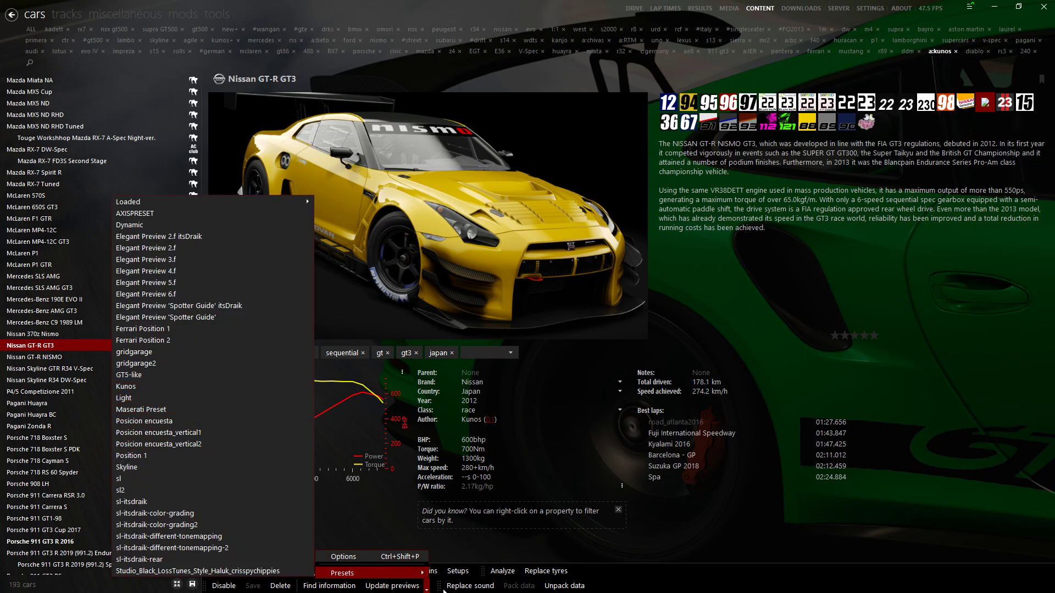
left_click(353, 565)
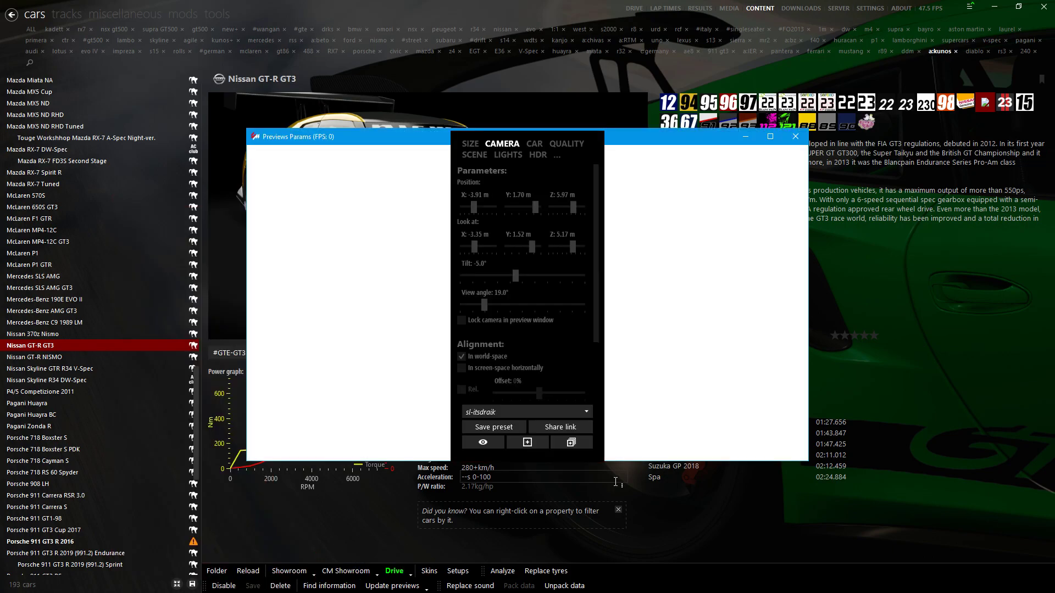
left_click(583, 413)
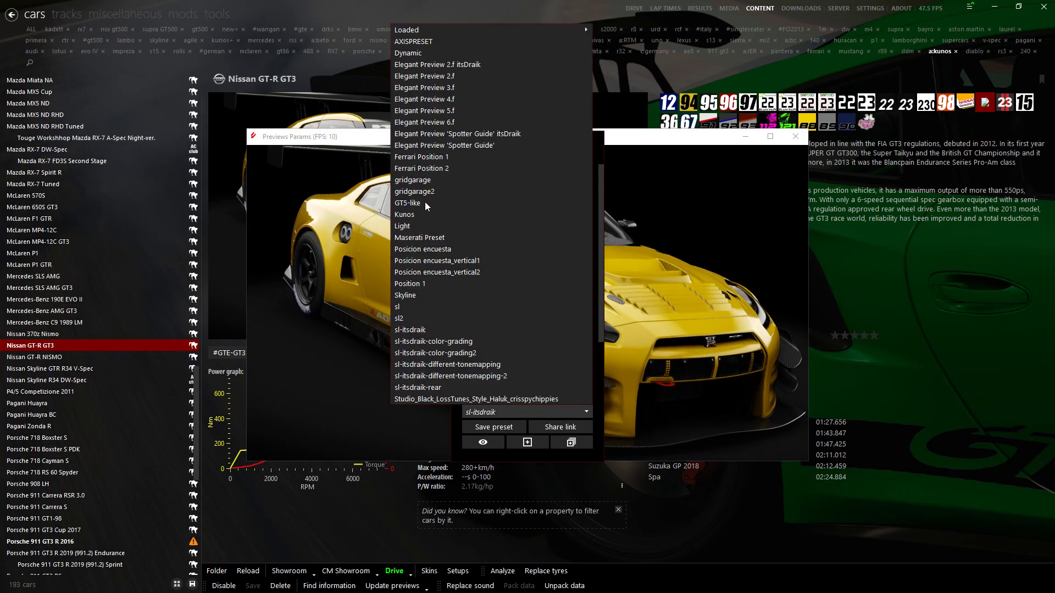
left_click(412, 214)
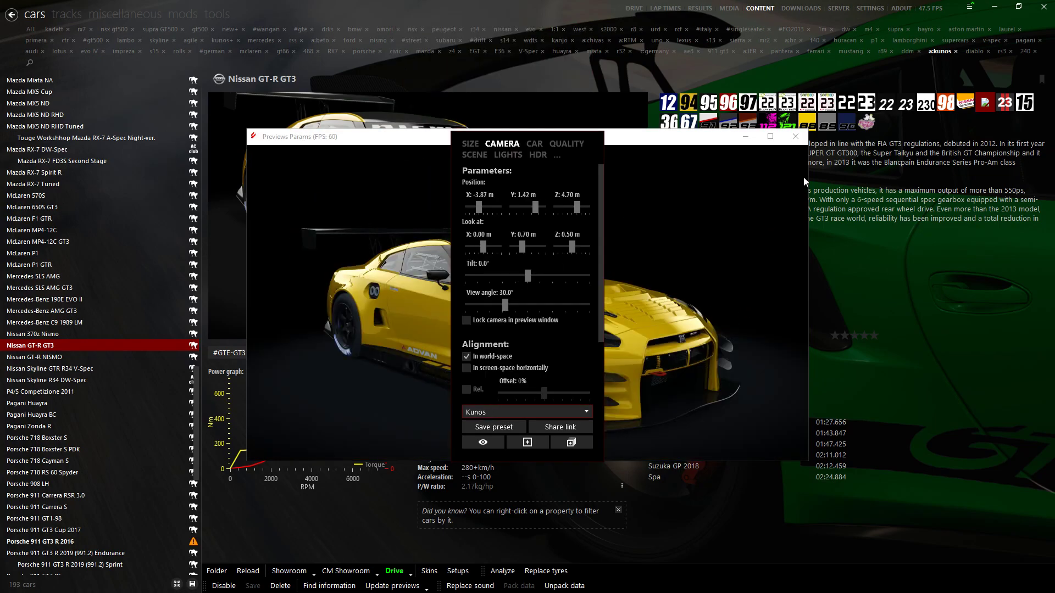
left_click(798, 137)
Step: Re-render the Skin Video preview with the Kunos camera and generate its livery icon
right_click(984, 103)
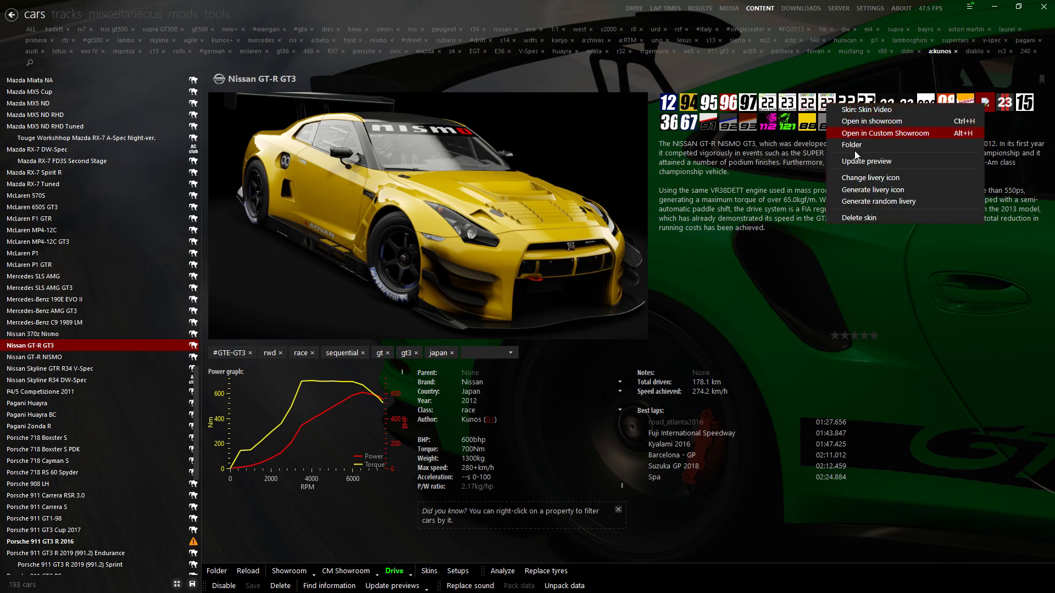
left_click(875, 162)
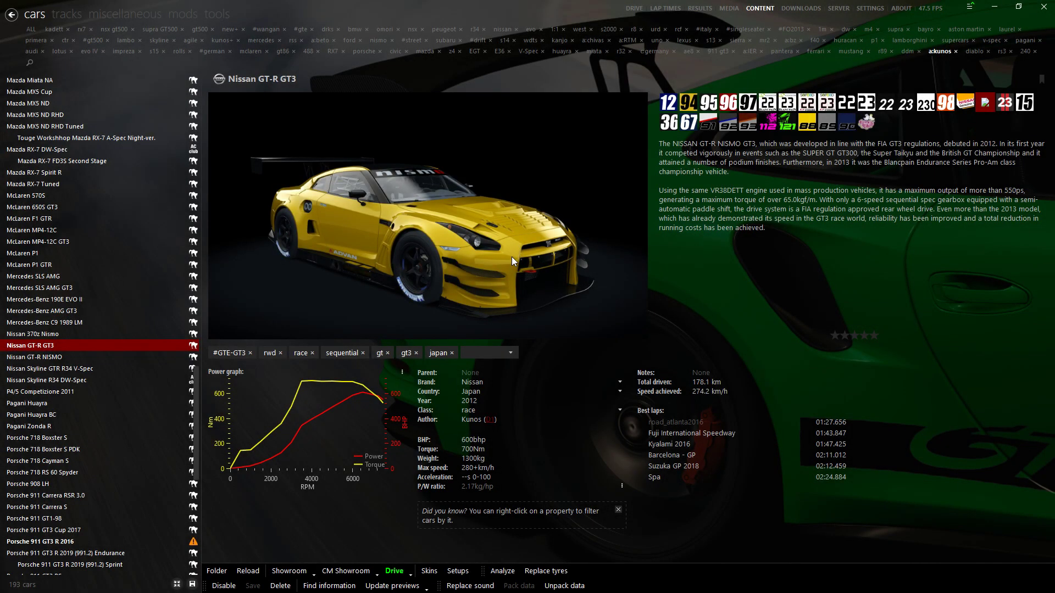
right_click(828, 102)
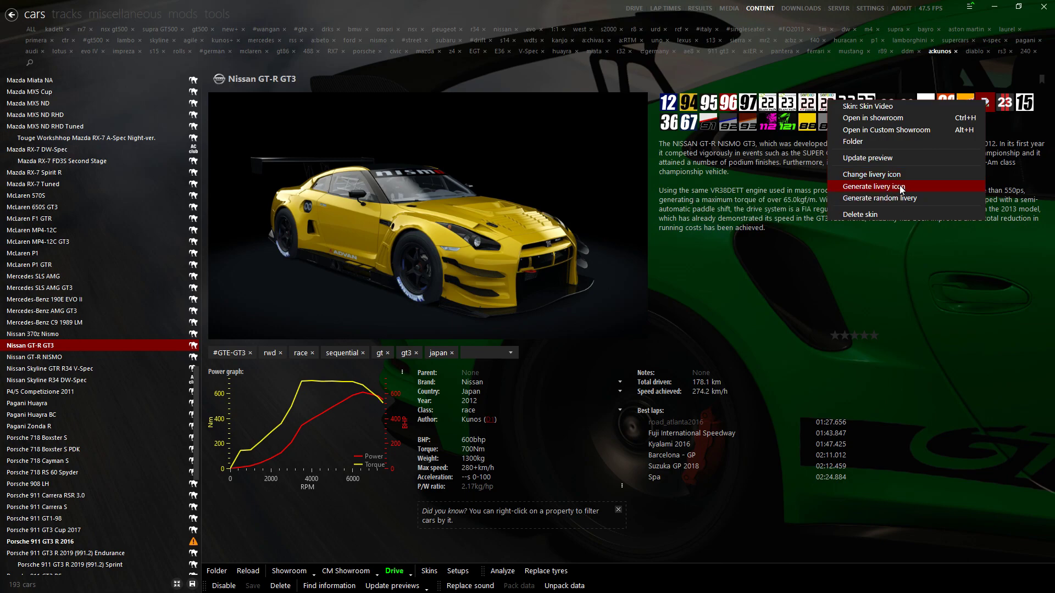
left_click(901, 187)
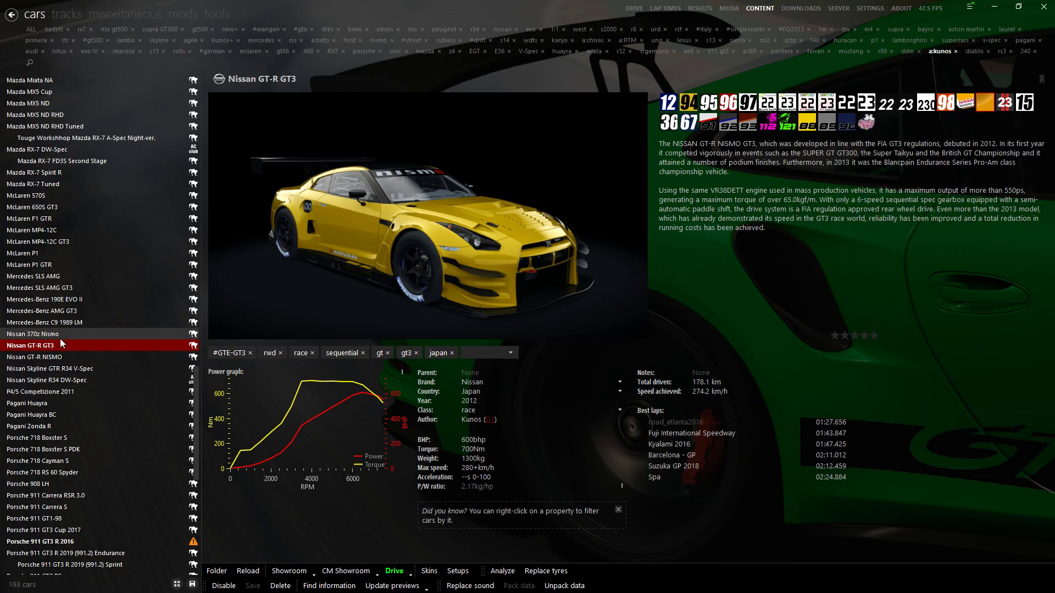
Step: Set up a Quick Drive with the Skin Video GT-R GT3 at Magione, found under the ALL category
left_click(650, 442)
left_click(648, 438)
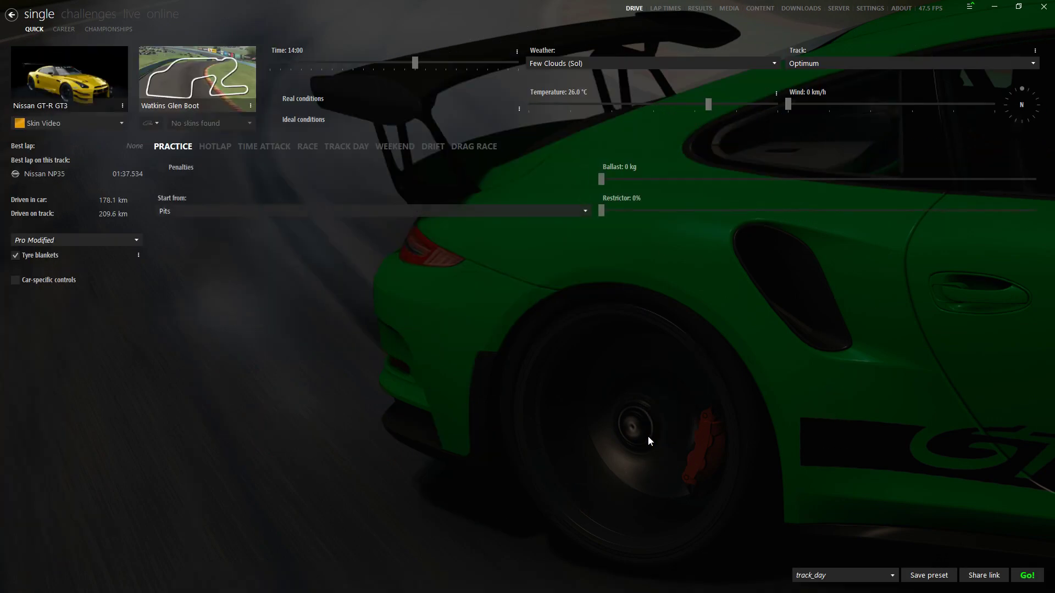
left_click(213, 61)
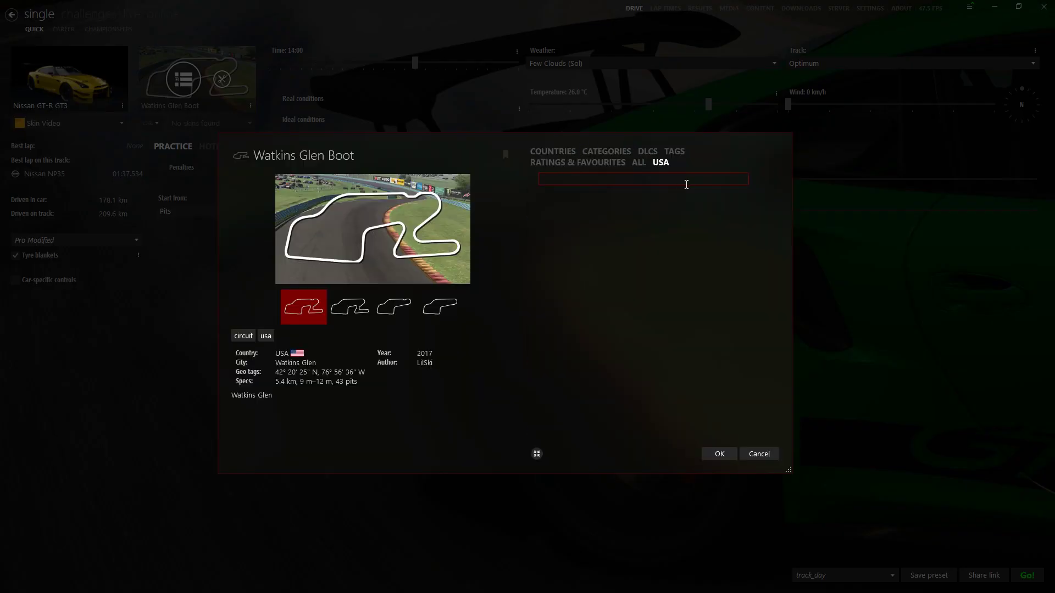
type("mos")
key("BackSpace")
key("BackSpace")
key("BackSpace")
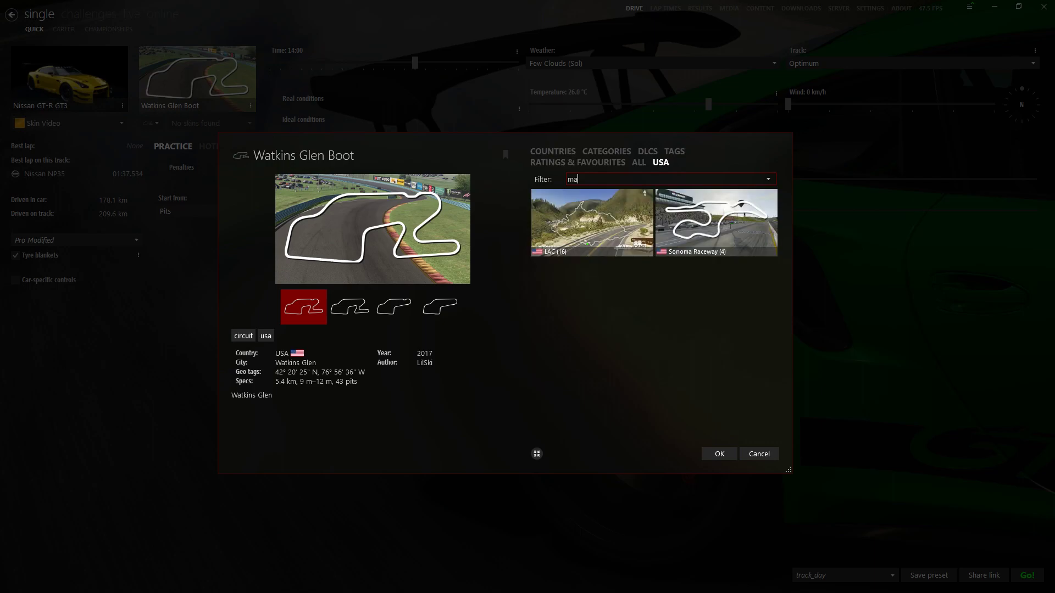
left_click(638, 163)
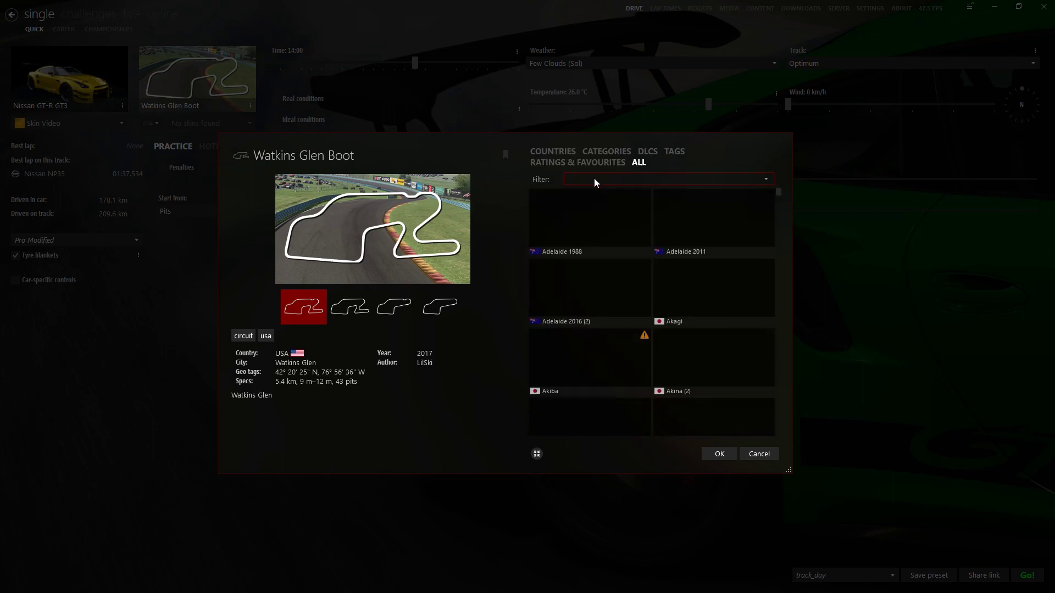
type("magione")
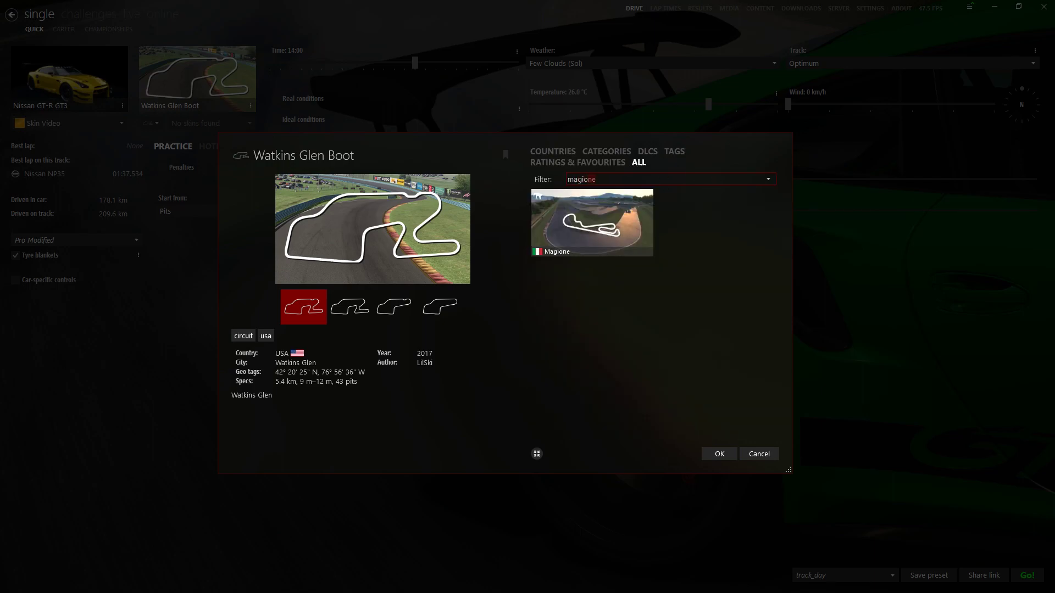
left_click(616, 258)
left_click(719, 453)
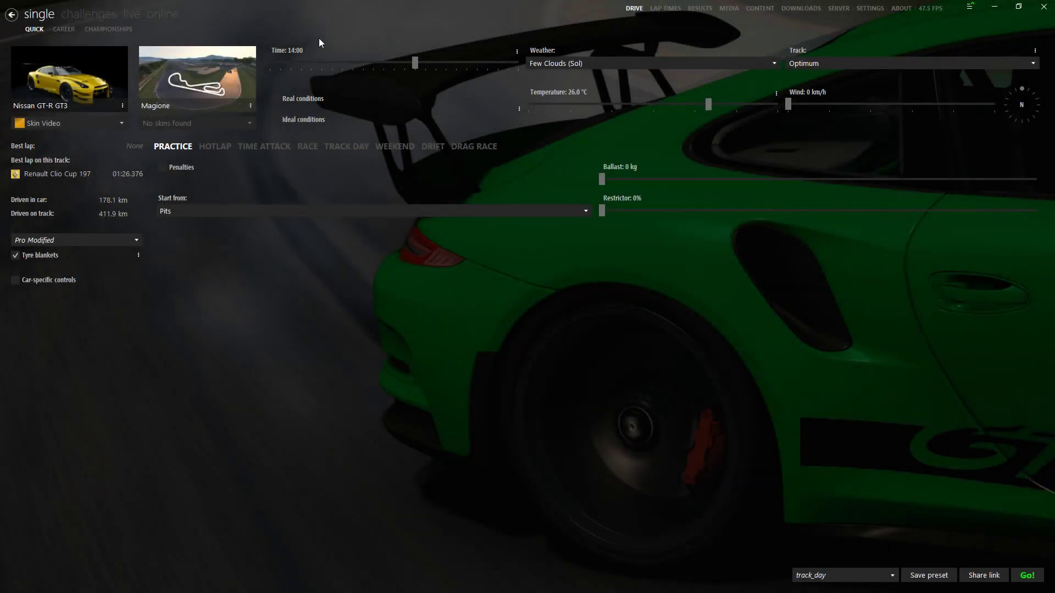
Step: Scroll the Time slider to set the session time to 11:00
scroll(325, 51, "down", 3)
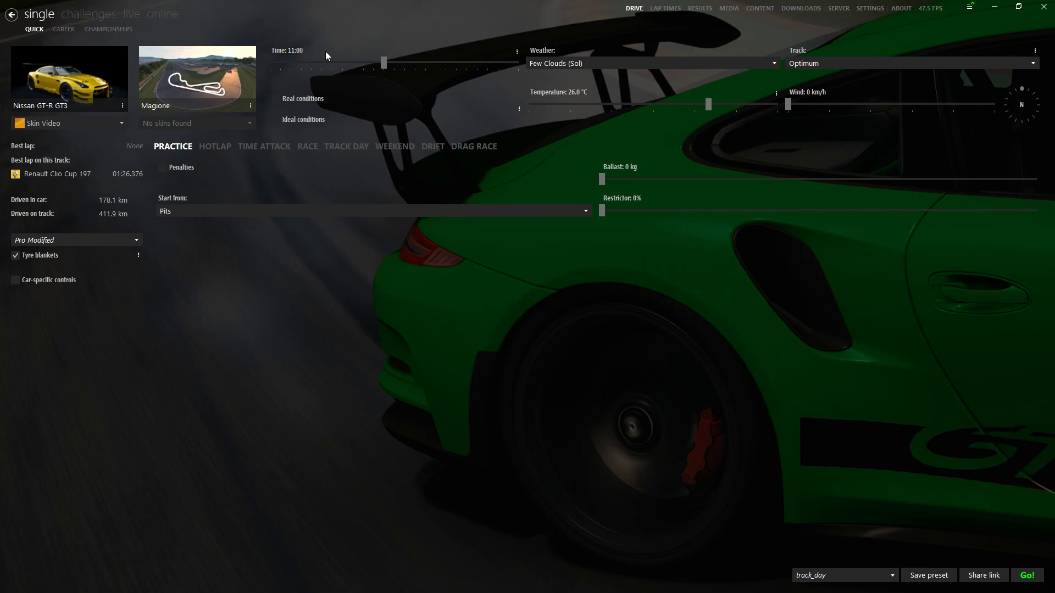